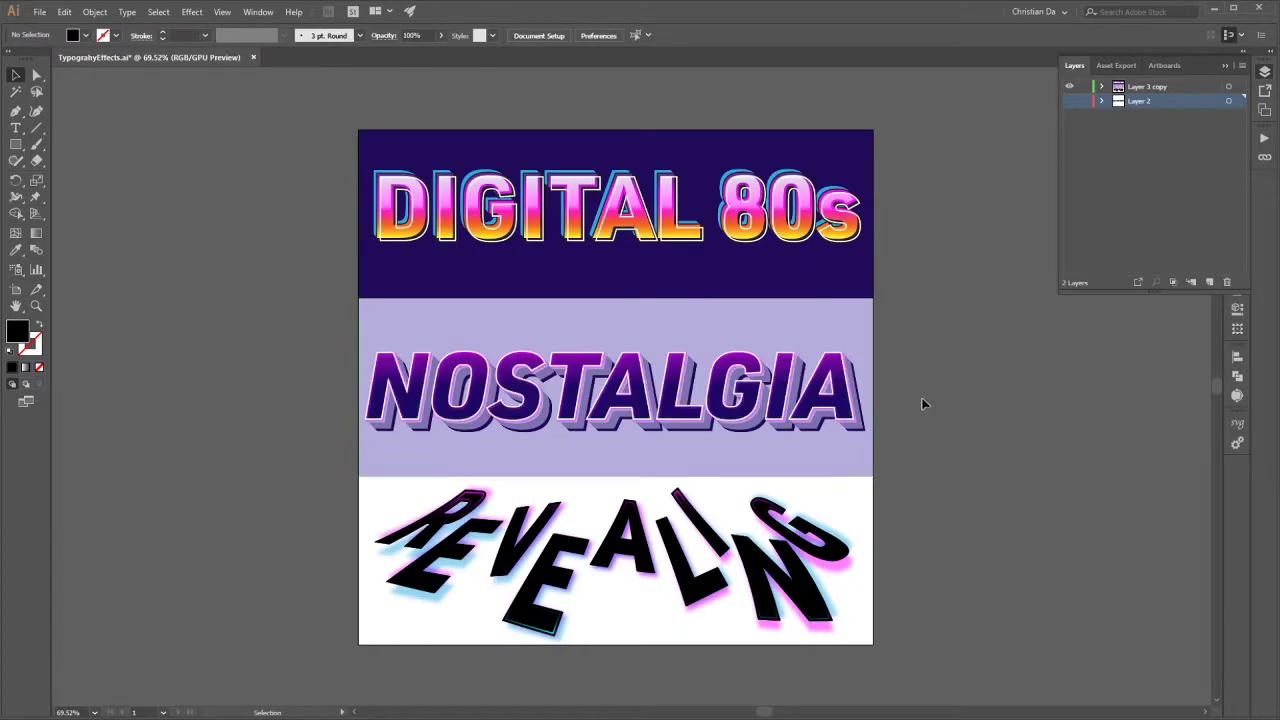
Duplicate Layer 3 copy as Layer 3 copy 2, hide the original, and select the DIGITAL 80s text
left_click_drag(1138, 87, 1209, 283)
left_click(1069, 101)
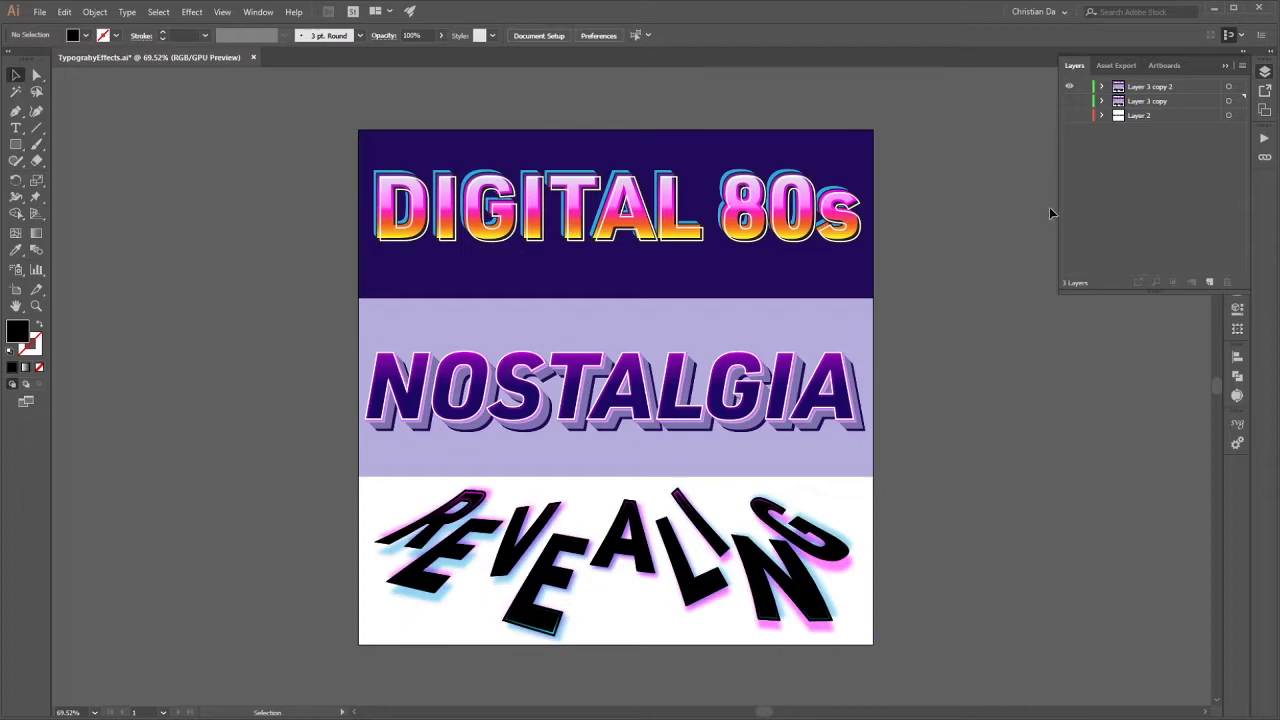
left_click(587, 240)
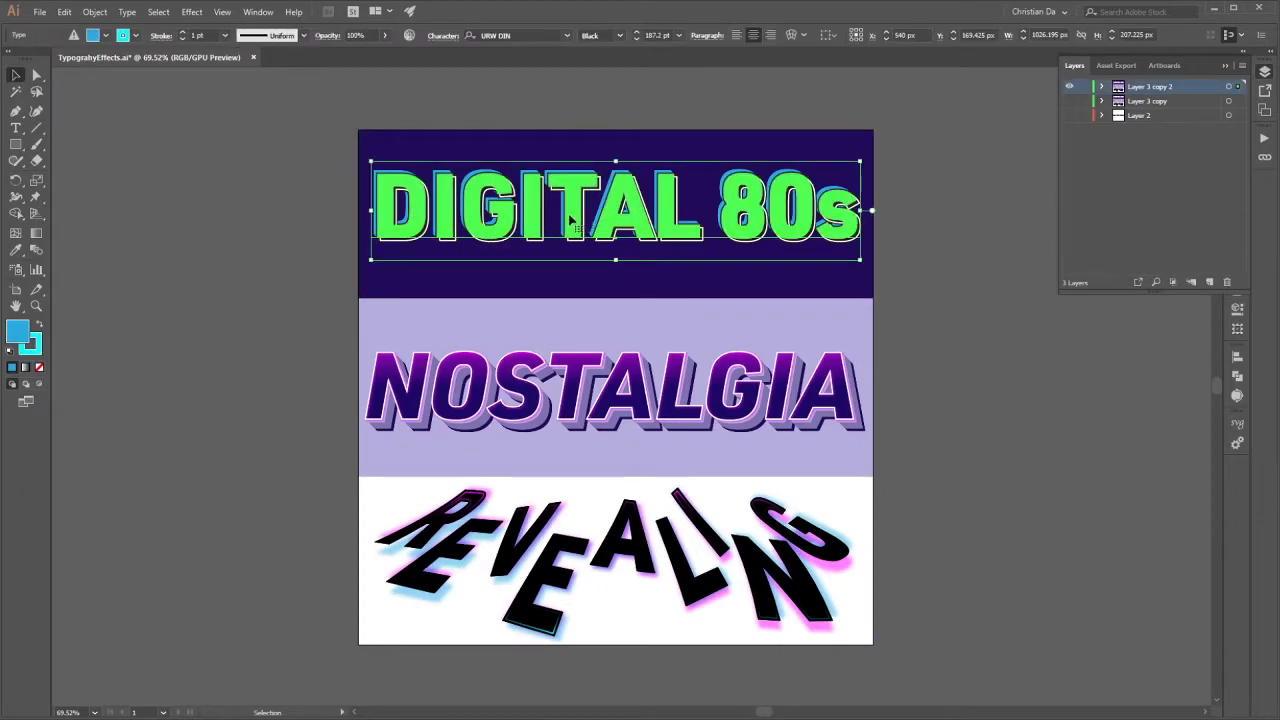
Retype the headline DIGITAL as ANALOG so it reads ANALOG 80s
key("t")
left_click_drag(655, 205, 404, 208)
key("BackSpace")
key("BackSpace")
key("Delete")
key("Delete")
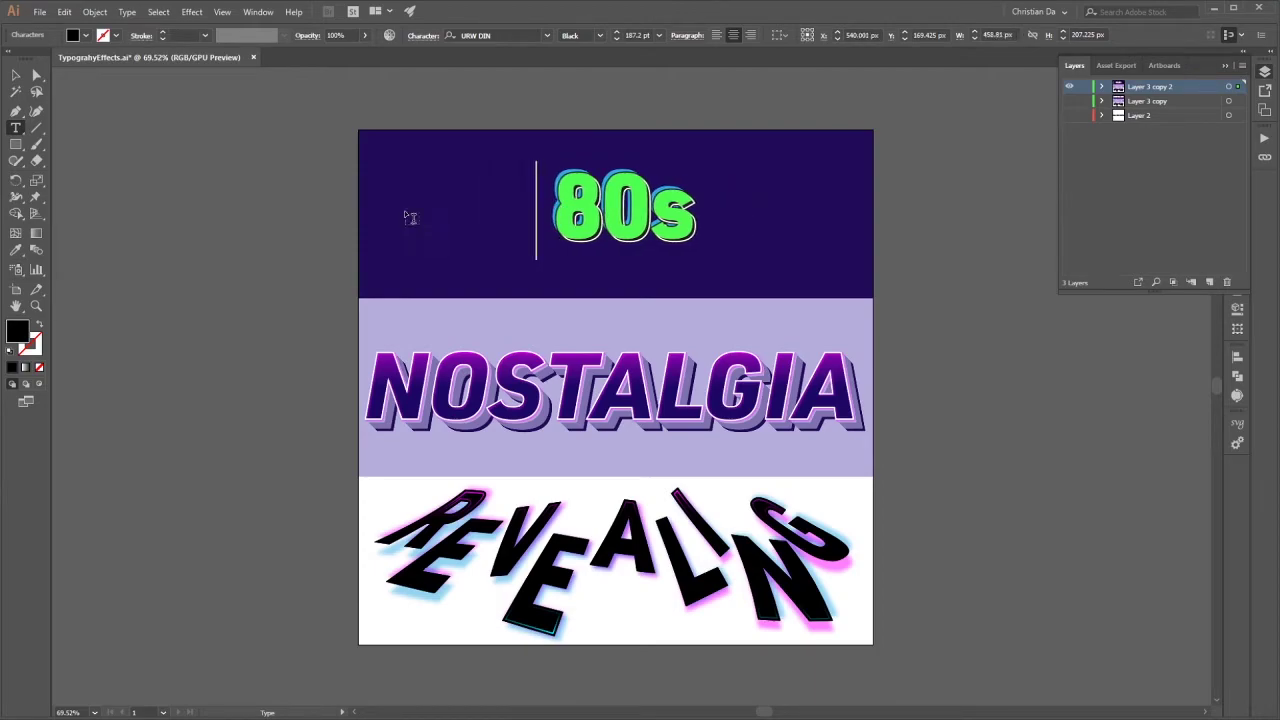
type("ana")
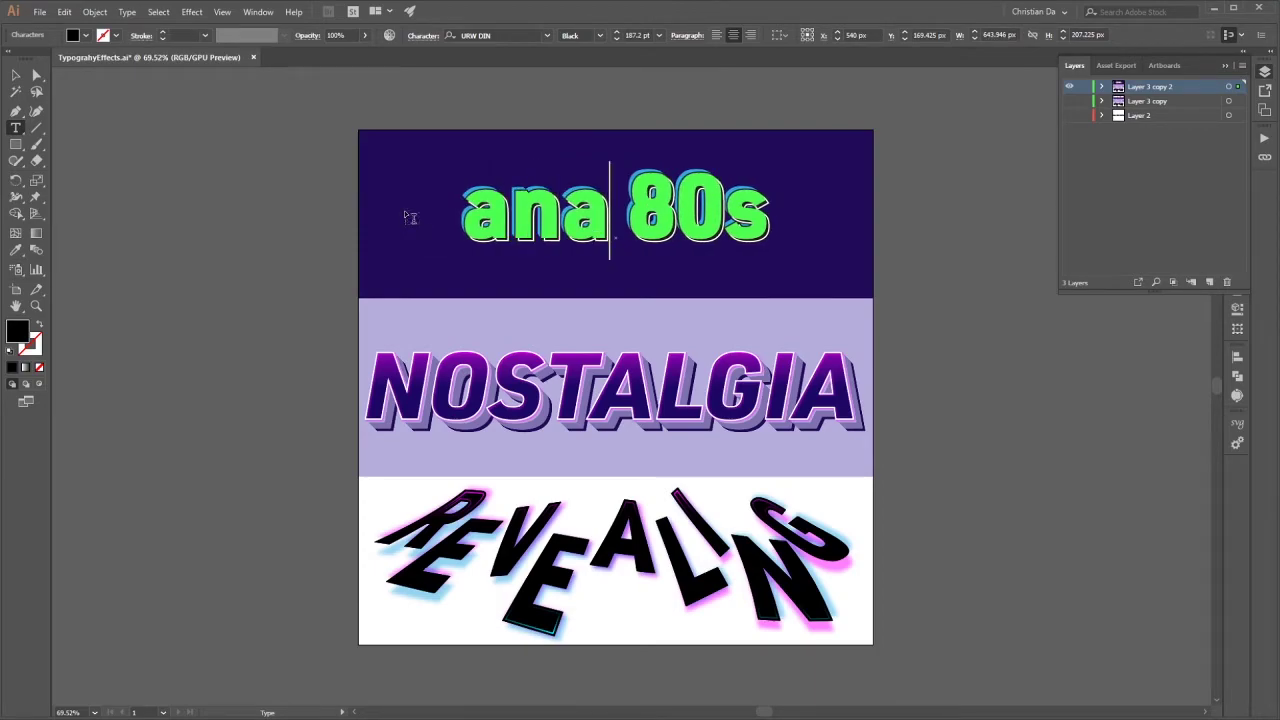
key("BackSpace")
key("BackSpace")
key("BackSpace")
type("ANA")
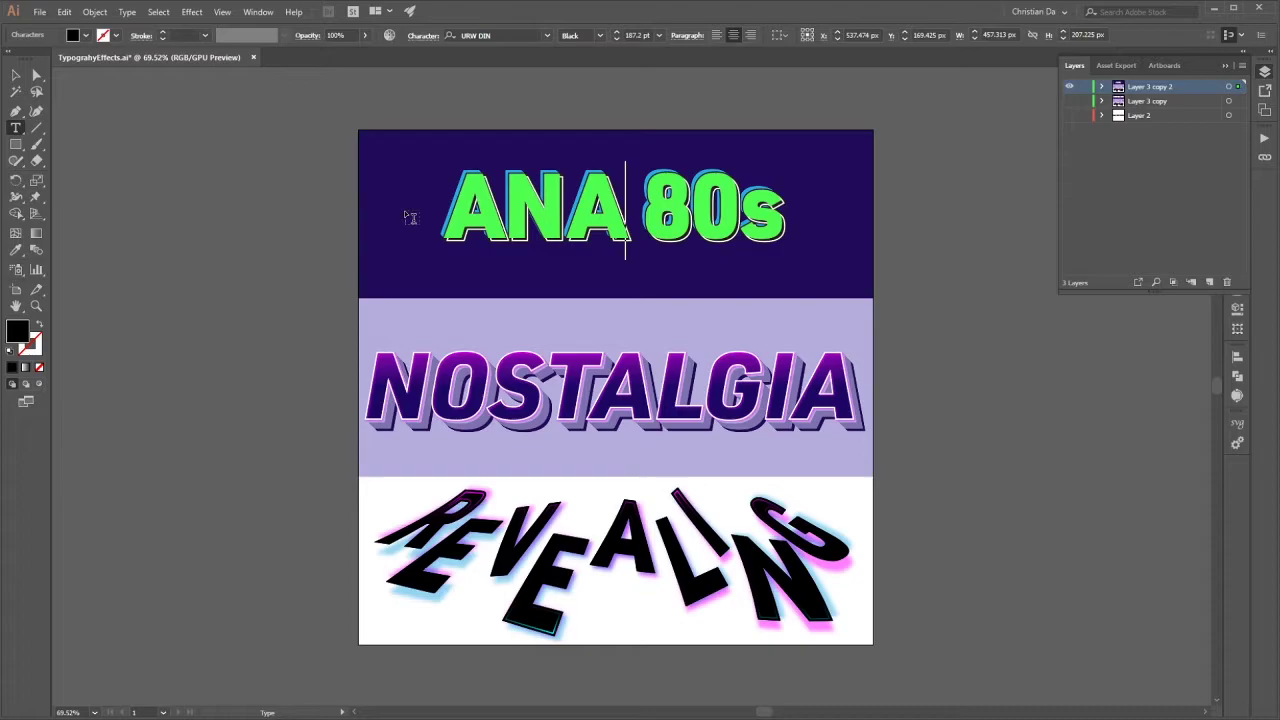
type("LOG")
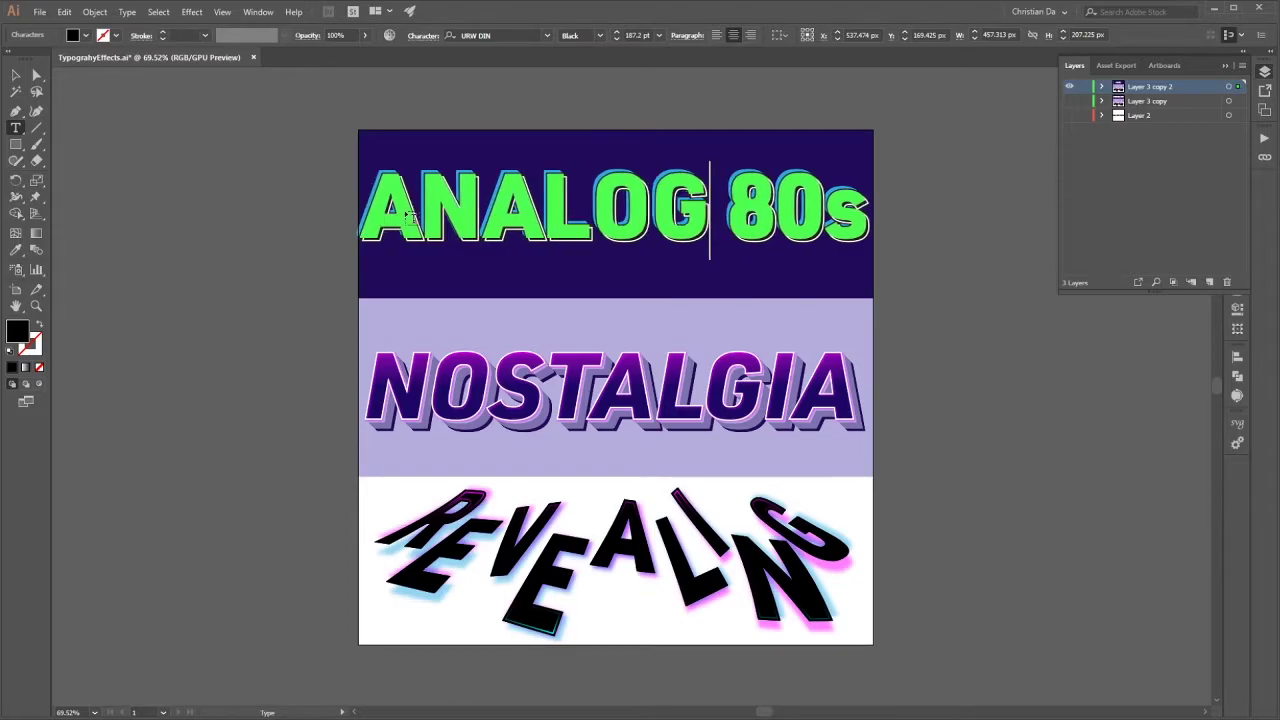
key("Escape")
left_click(266, 186)
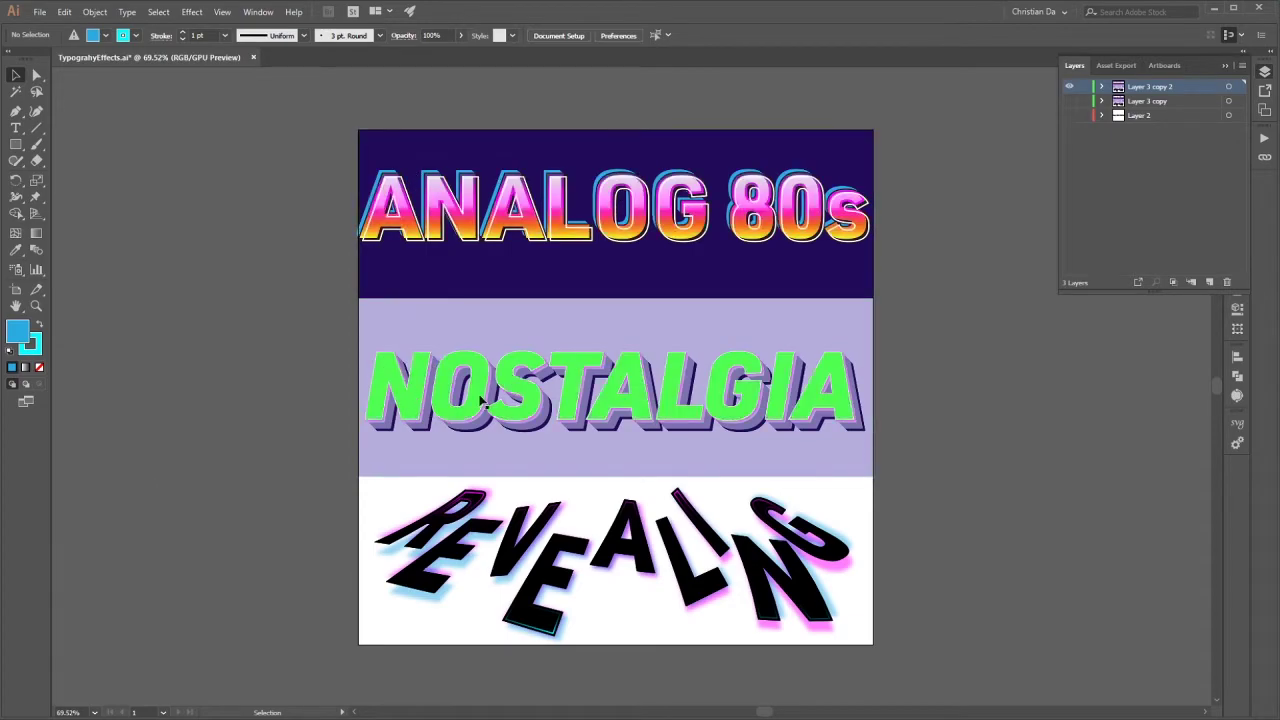
Replace the N of NOSTALGIA with BOS
double_click(432, 388)
left_click_drag(432, 388, 364, 388)
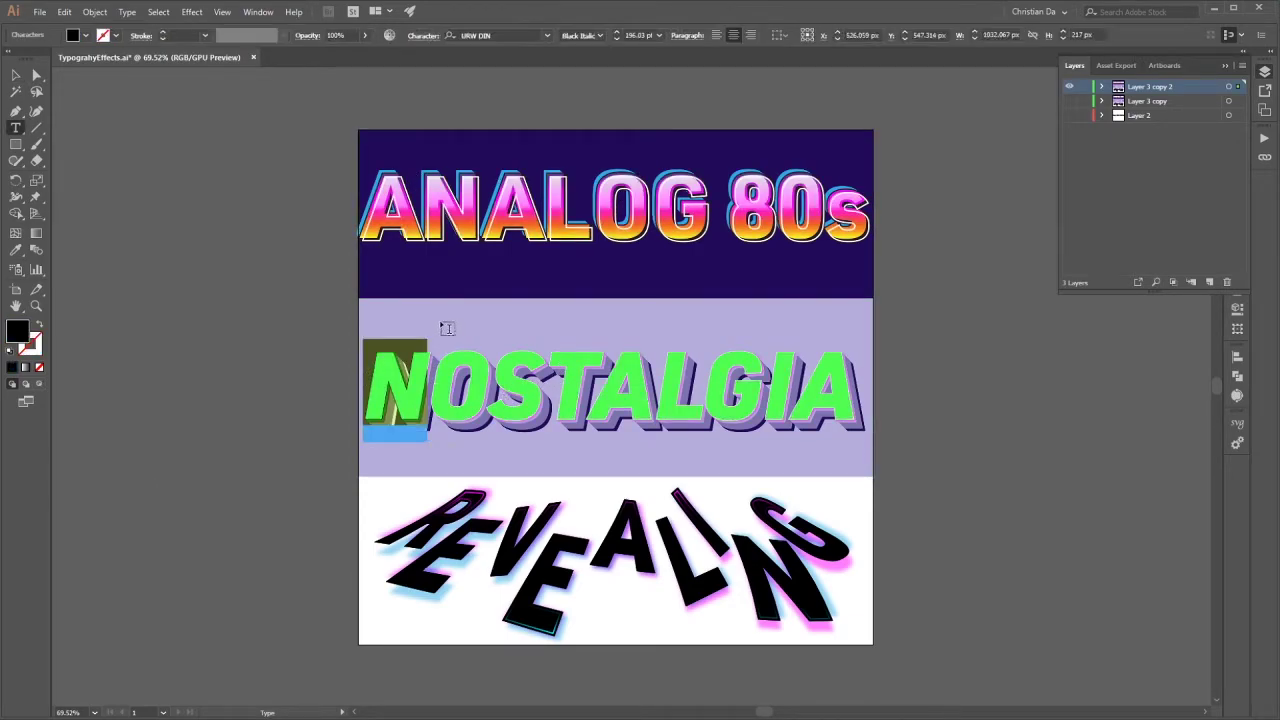
type("BO")
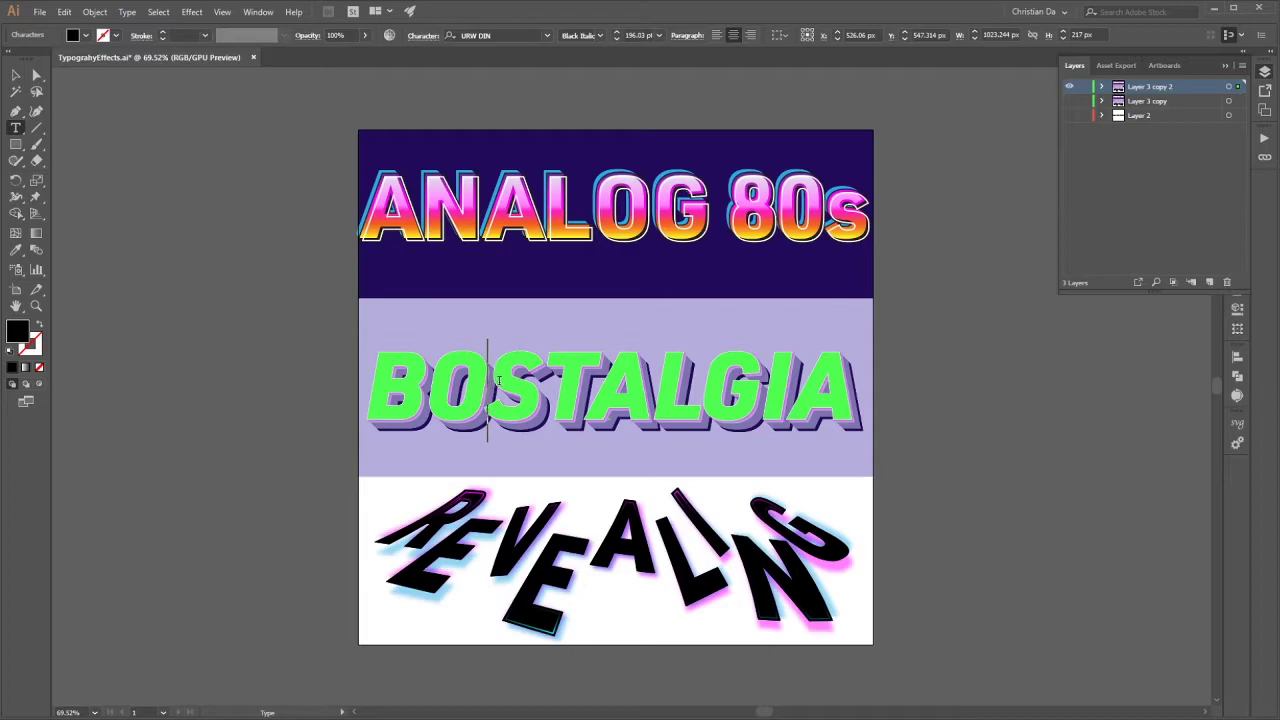
type("S")
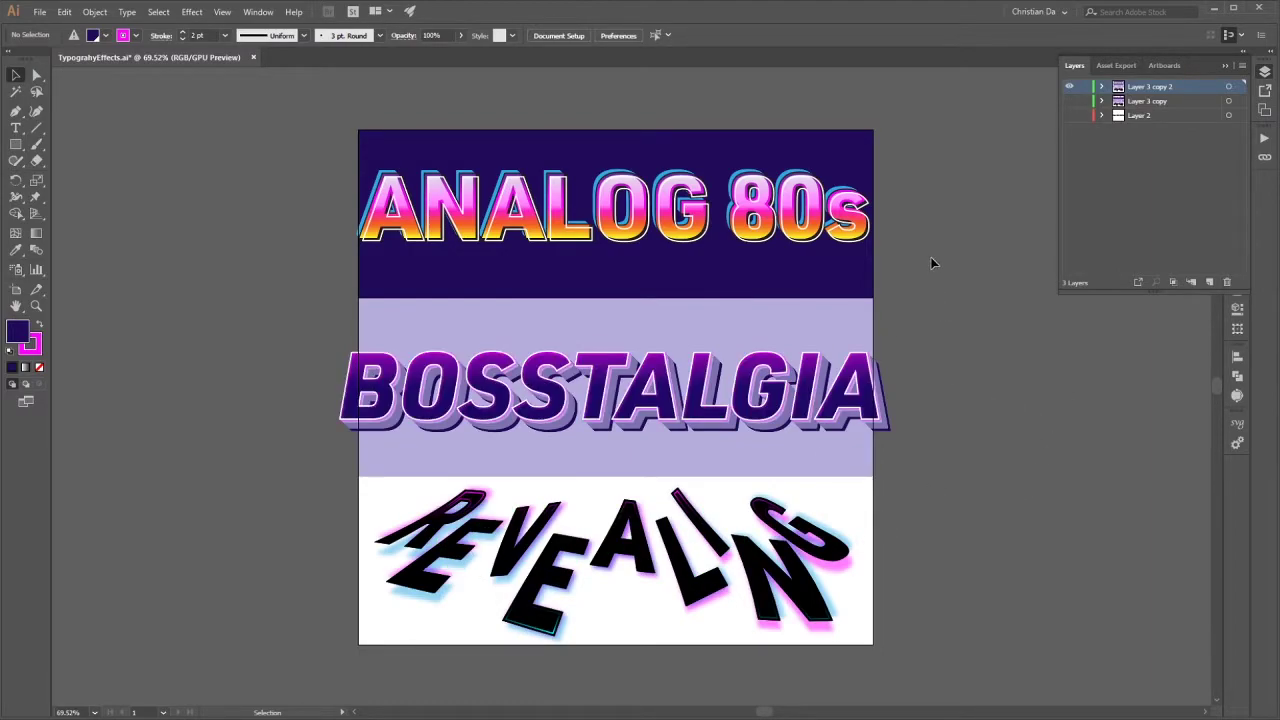
Show only Layer 2 and delete its old MACAROON text
left_click(1069, 115)
left_click(1069, 86)
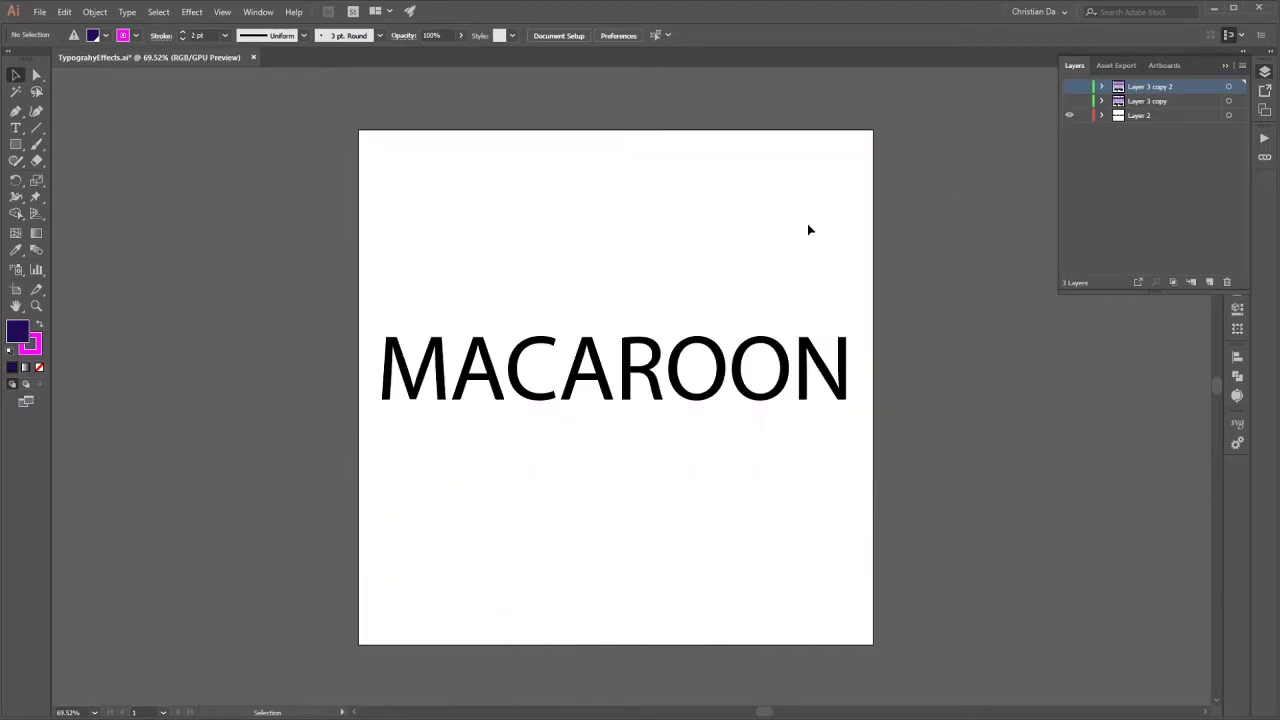
left_click(616, 383)
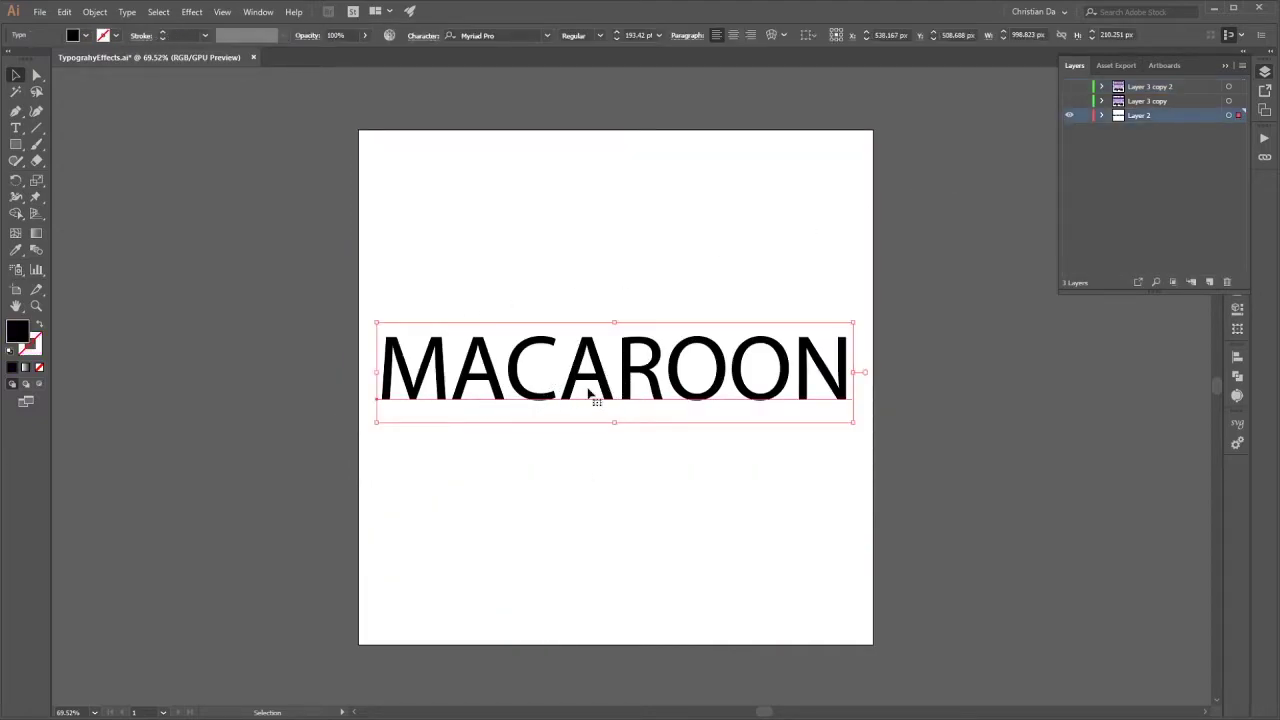
key("Delete")
Type new point text MACAROON on the artboard
left_click(15, 128)
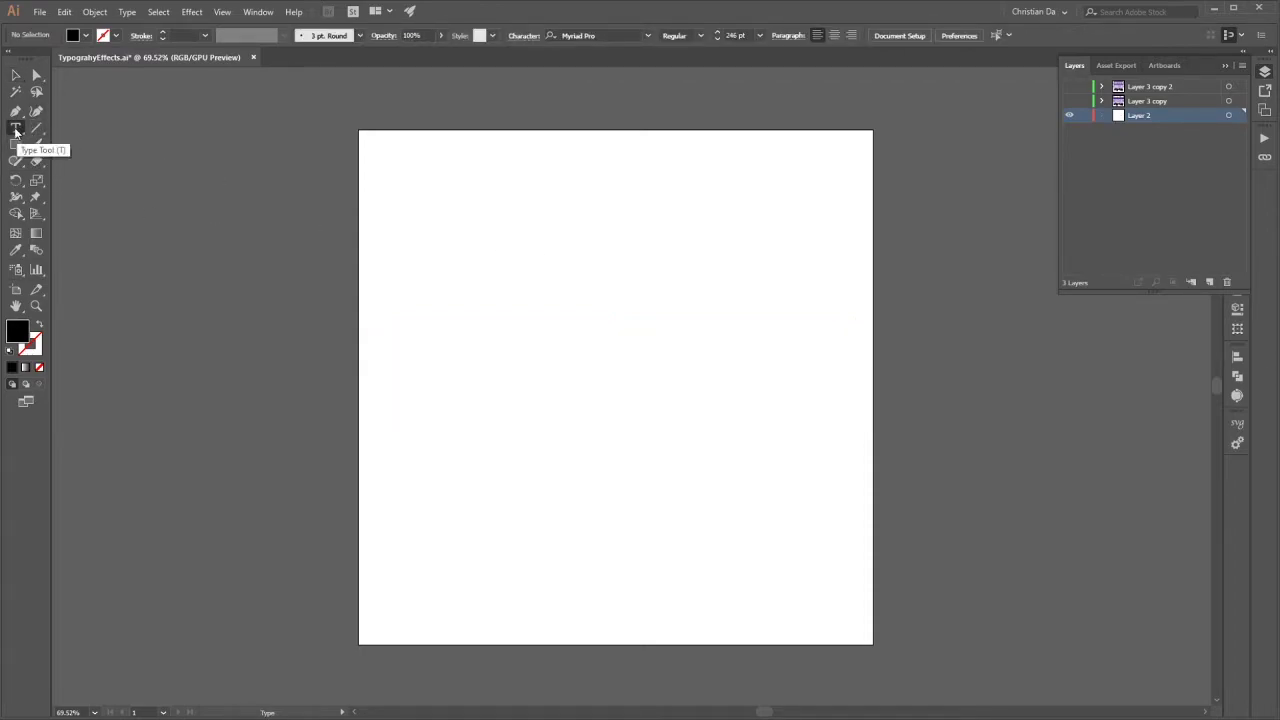
left_click(404, 314)
type("MACARPP")
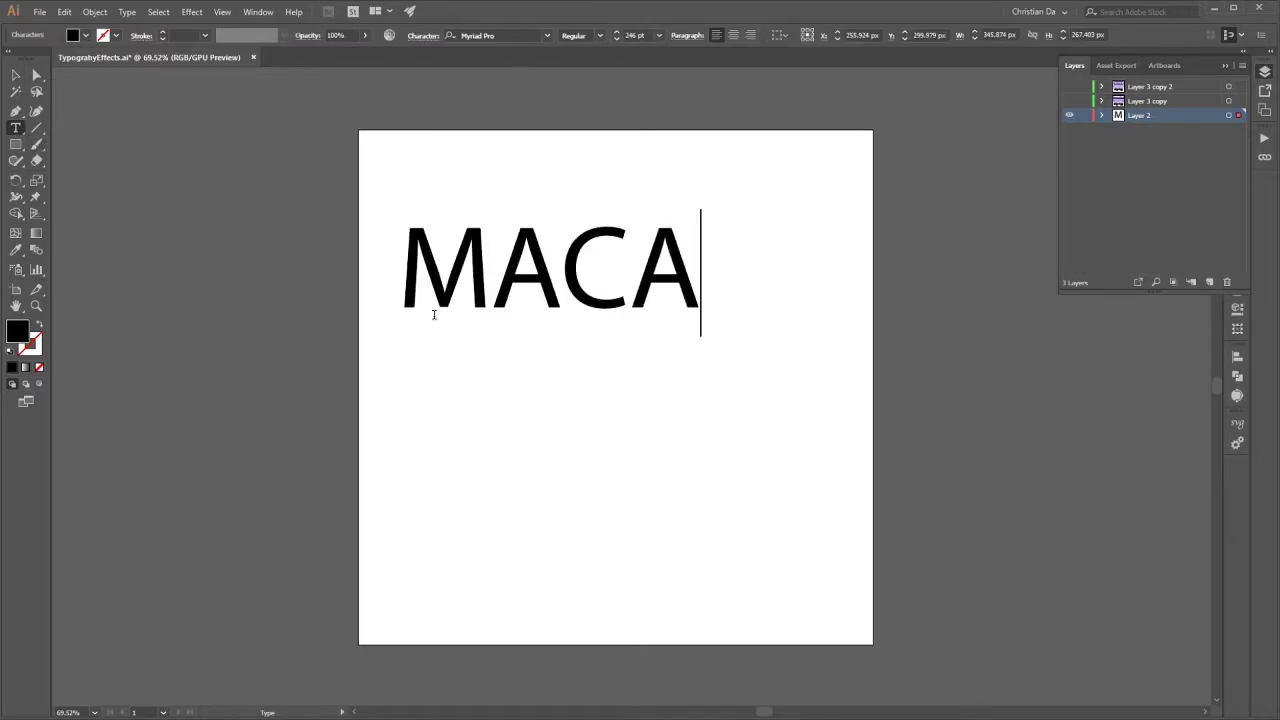
key("BackSpace")
key("BackSpace")
type("OON")
key("Escape")
Move and scale MACAROON to span the artboard width, then reselect it
left_click_drag(588, 256, 564, 325)
left_click_drag(981, 283, 857, 306)
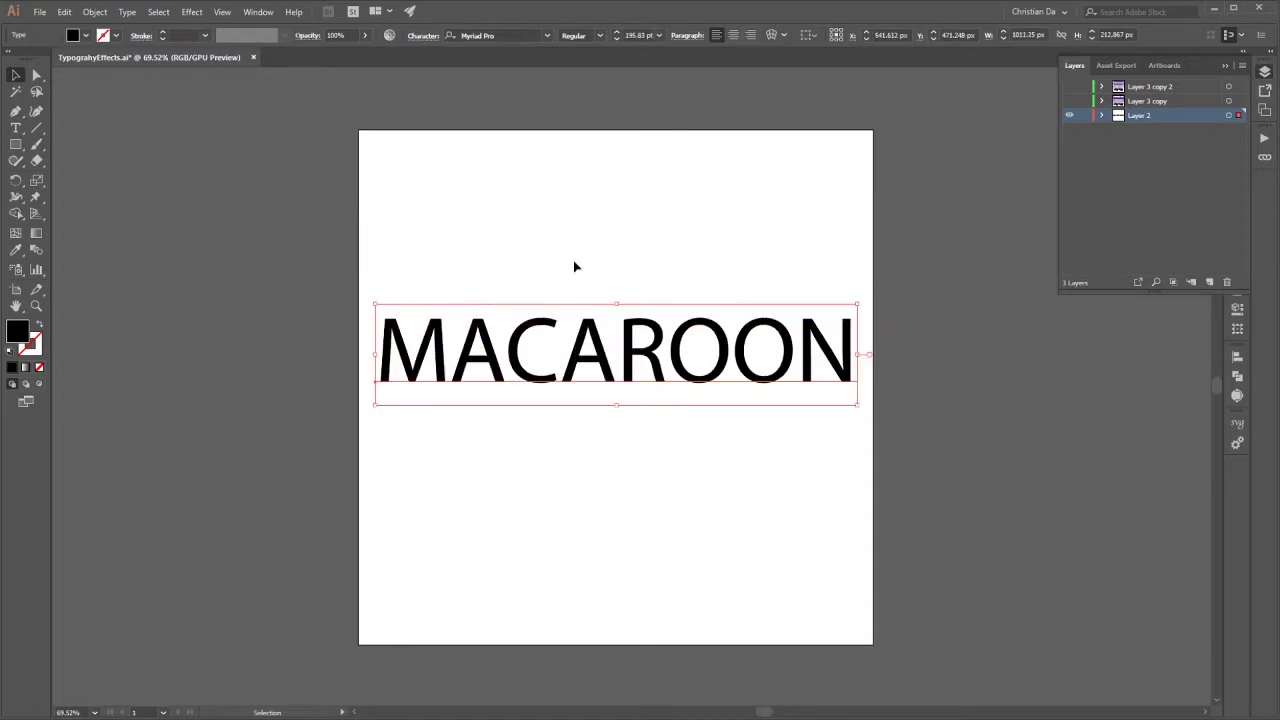
left_click(583, 250)
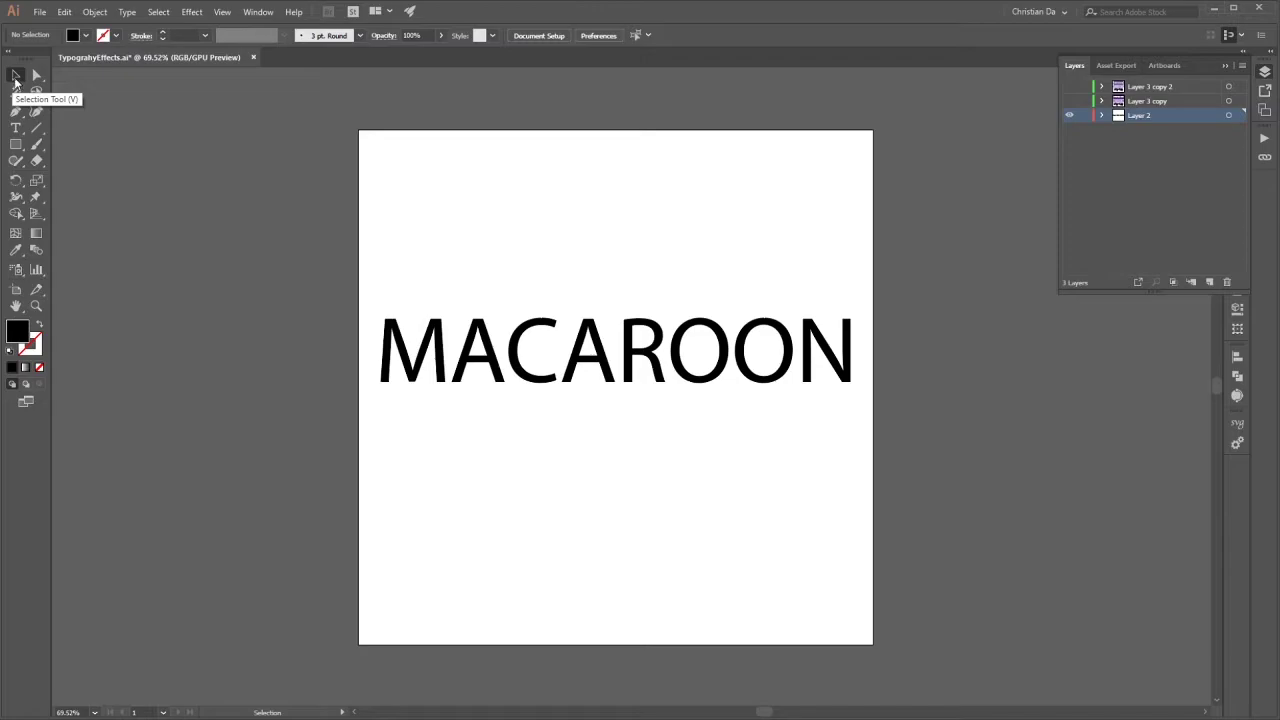
left_click(15, 76)
left_click_drag(528, 272, 592, 385)
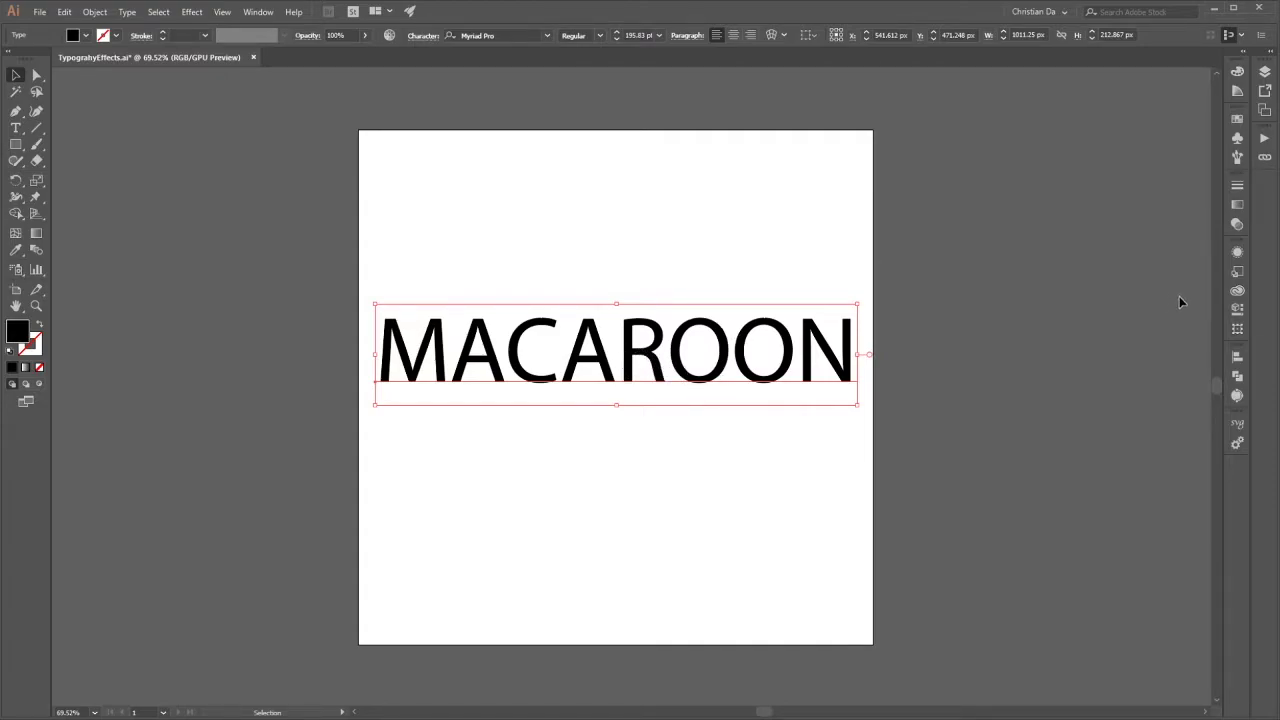
Open the Appearance panel for the MACAROON text object
left_click(1238, 254)
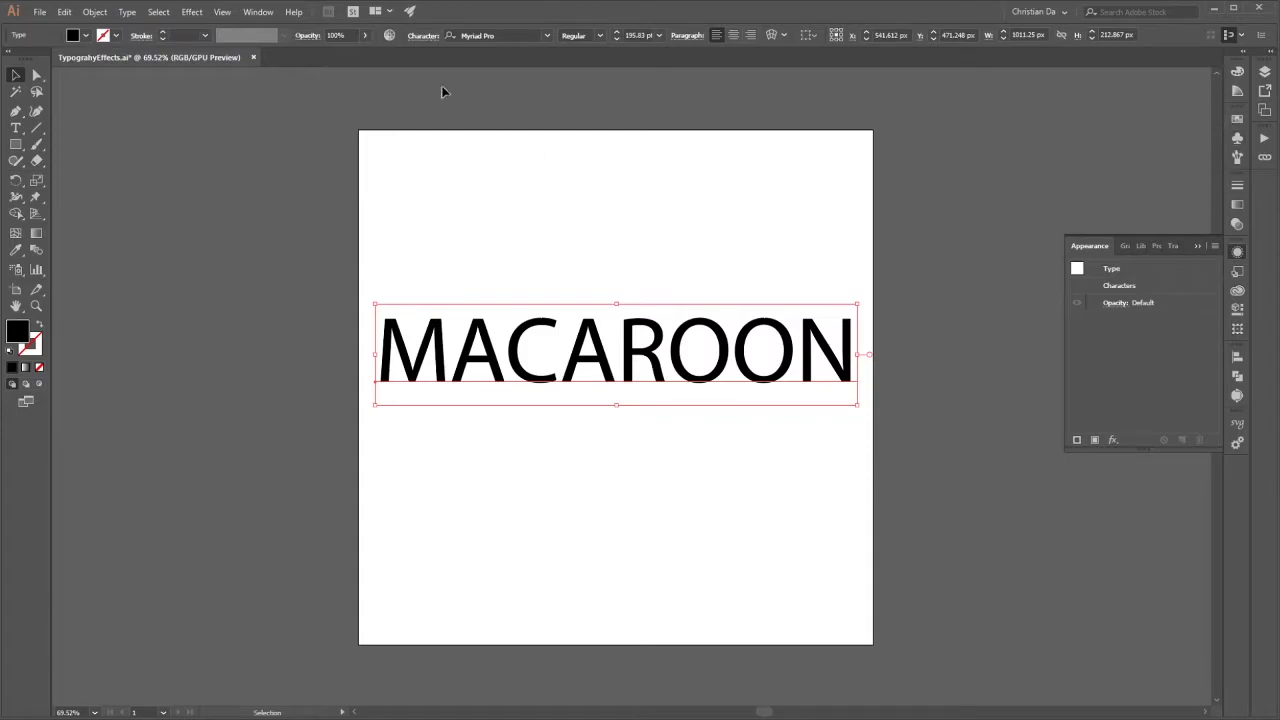
left_click(262, 14)
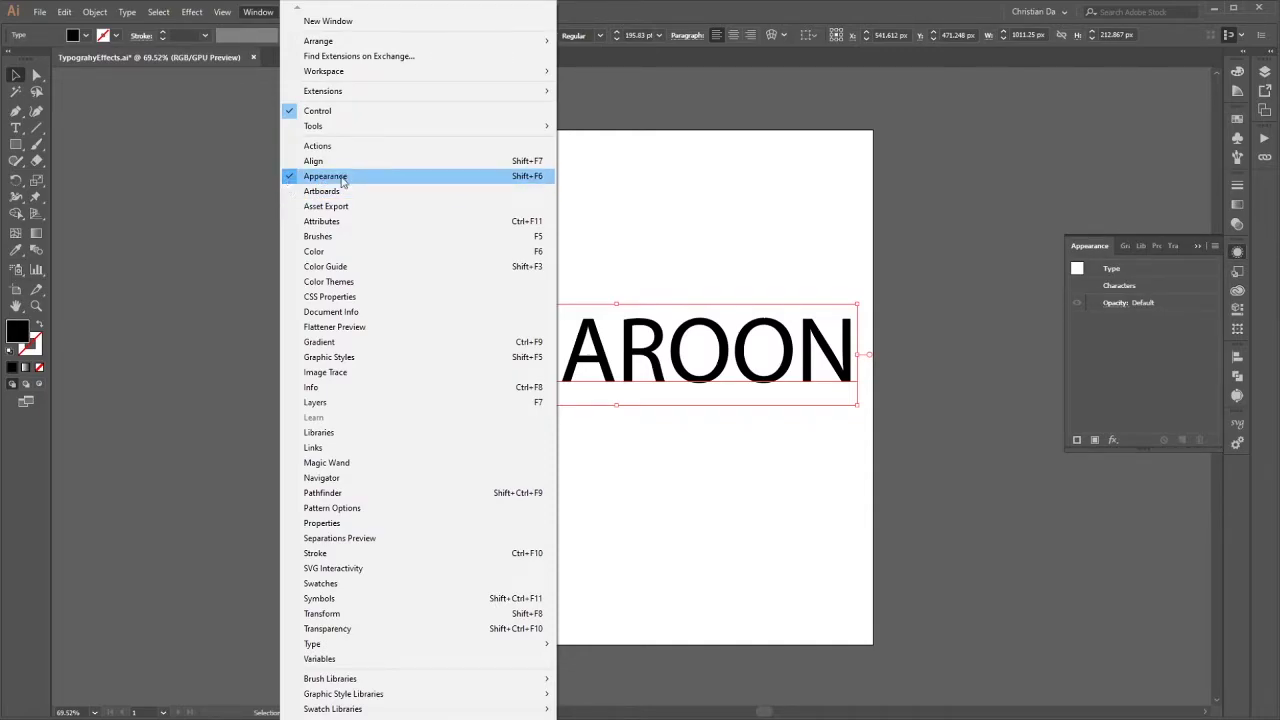
left_click(1143, 356)
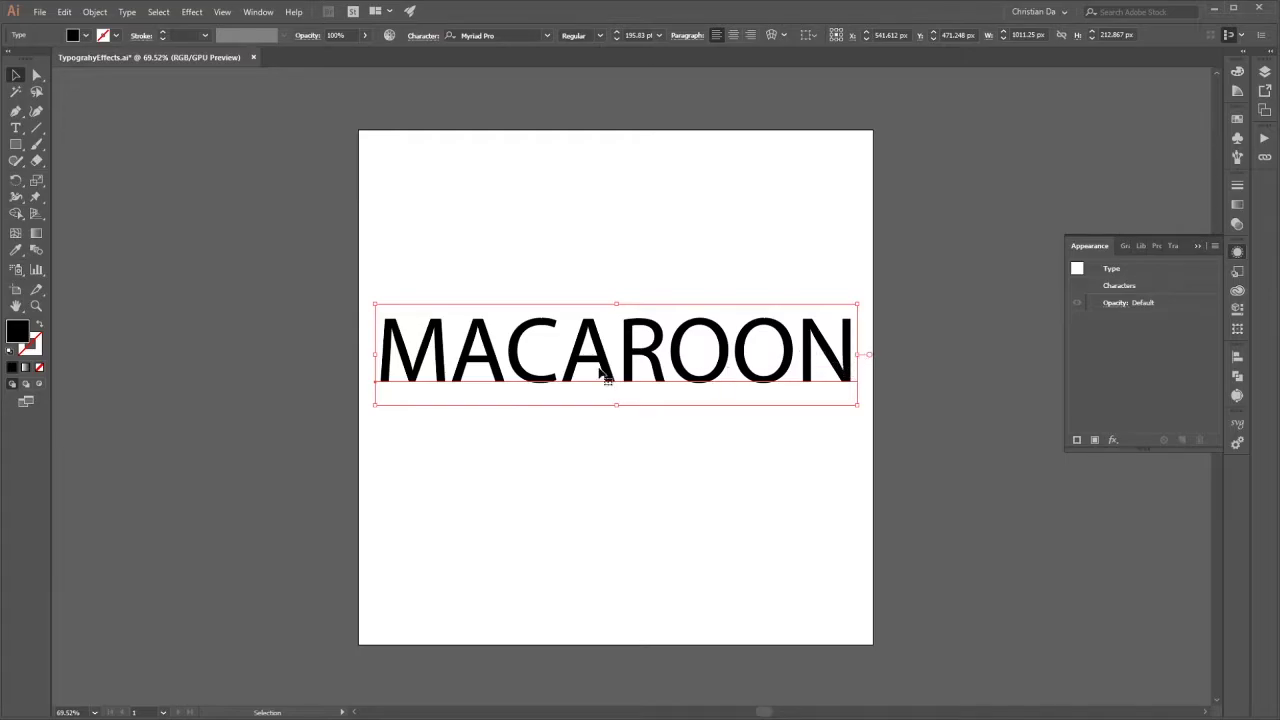
Set the MACAROON Characters fill to None and return to the Type appearance
double_click(1124, 286)
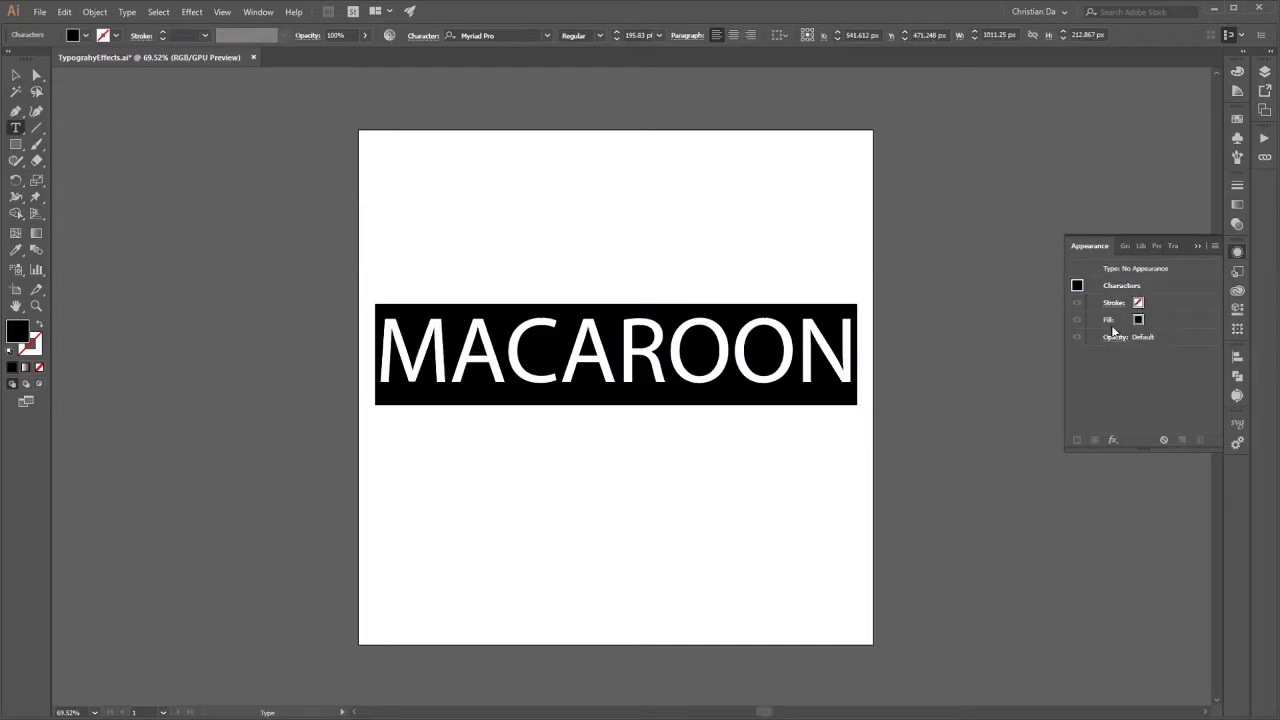
left_click(1148, 326)
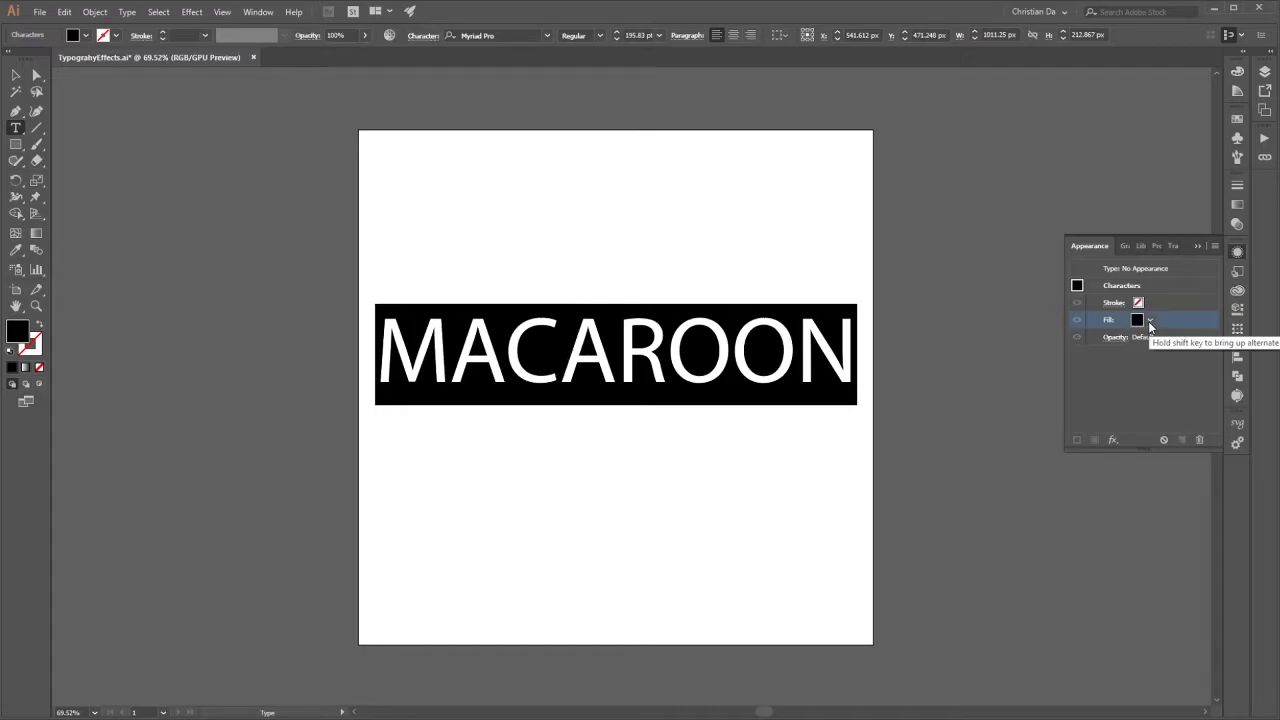
left_click(1149, 322)
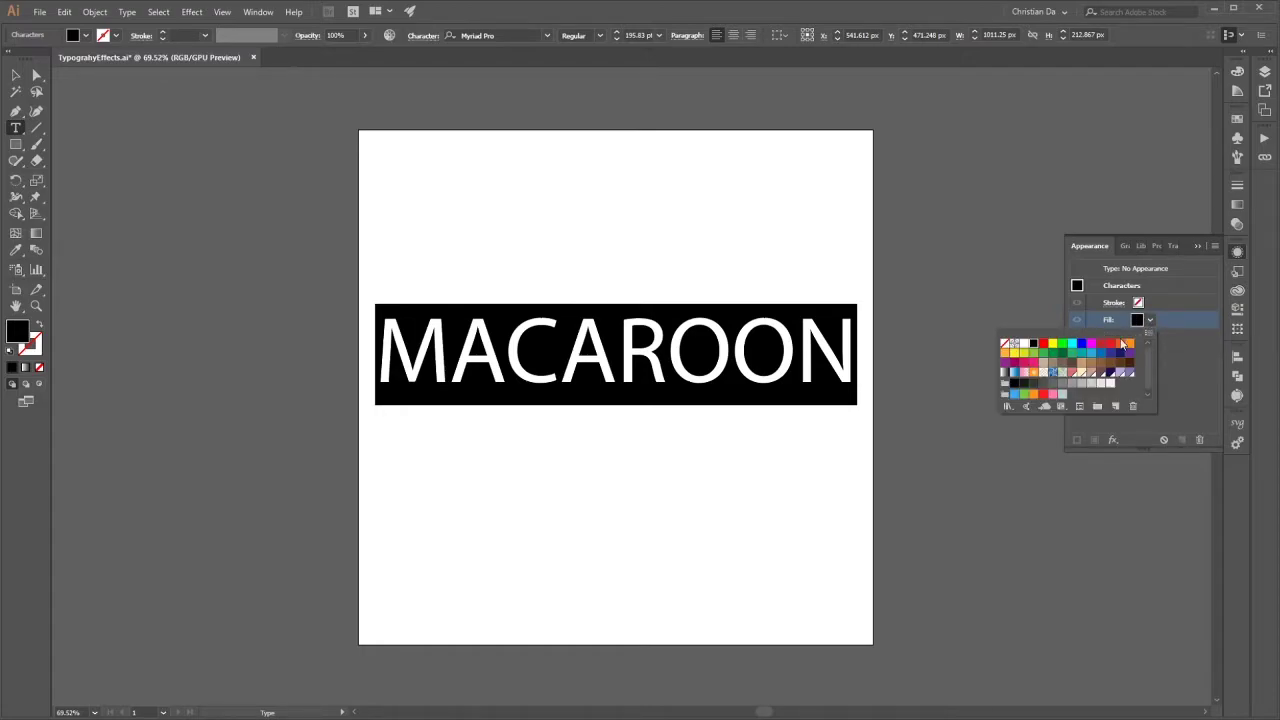
left_click(1005, 345)
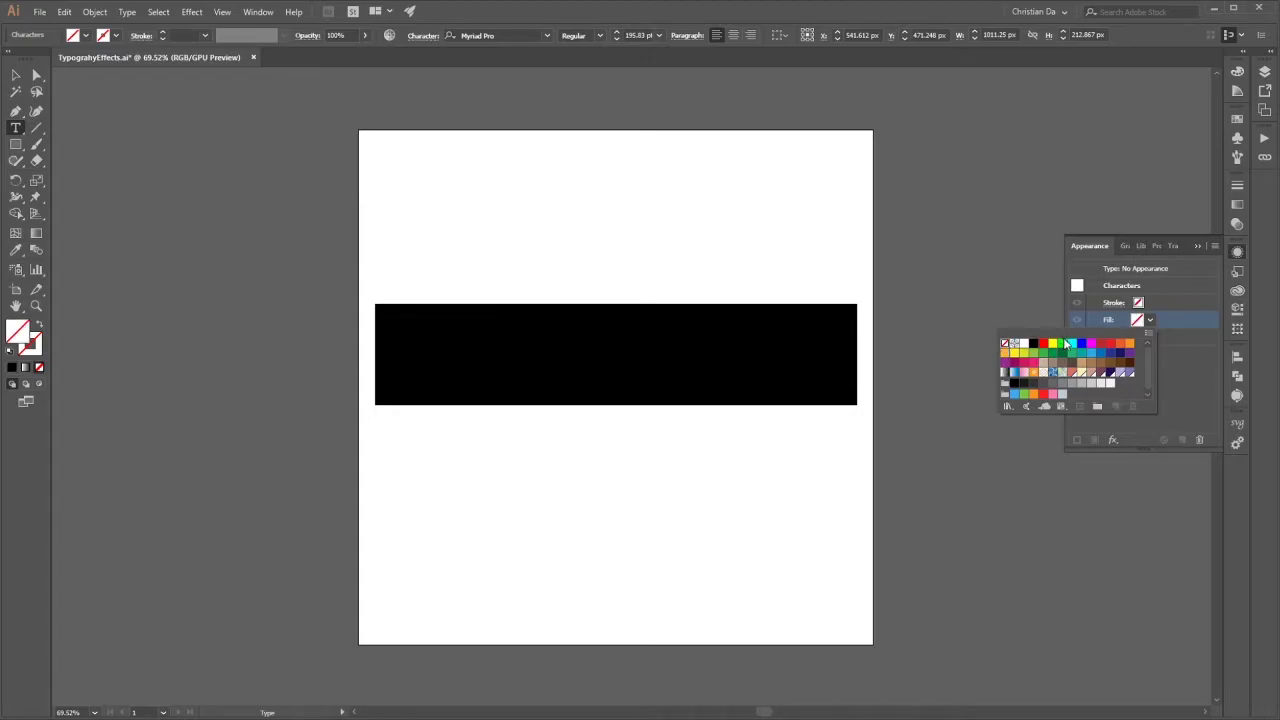
left_click(1179, 377)
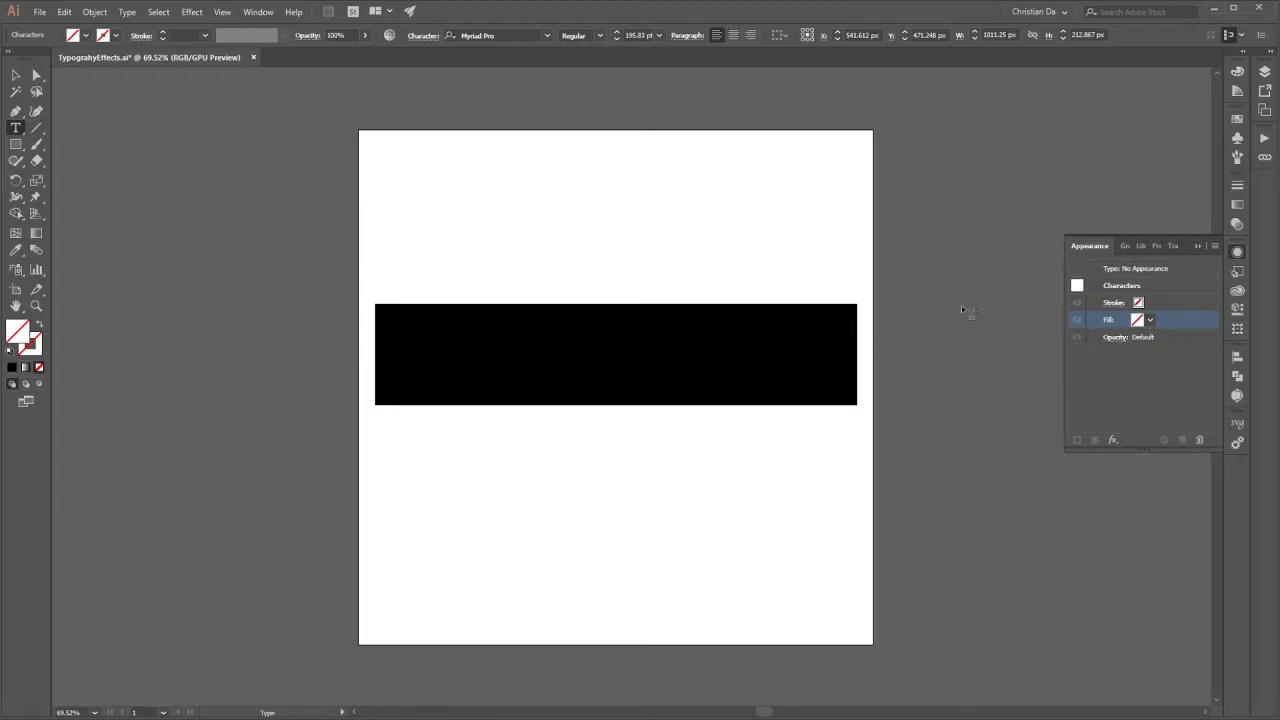
left_click(1111, 267)
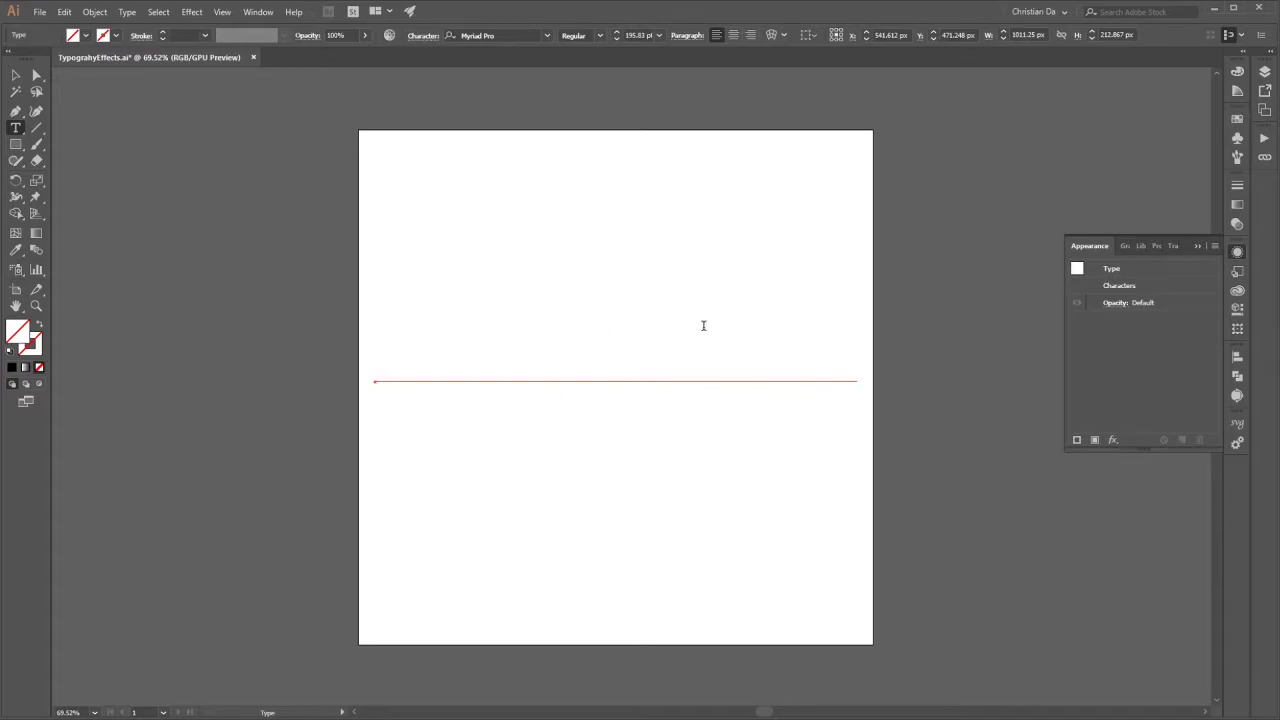
Add an object-level fill and a new green stroke to MACAROON
left_click(1096, 442)
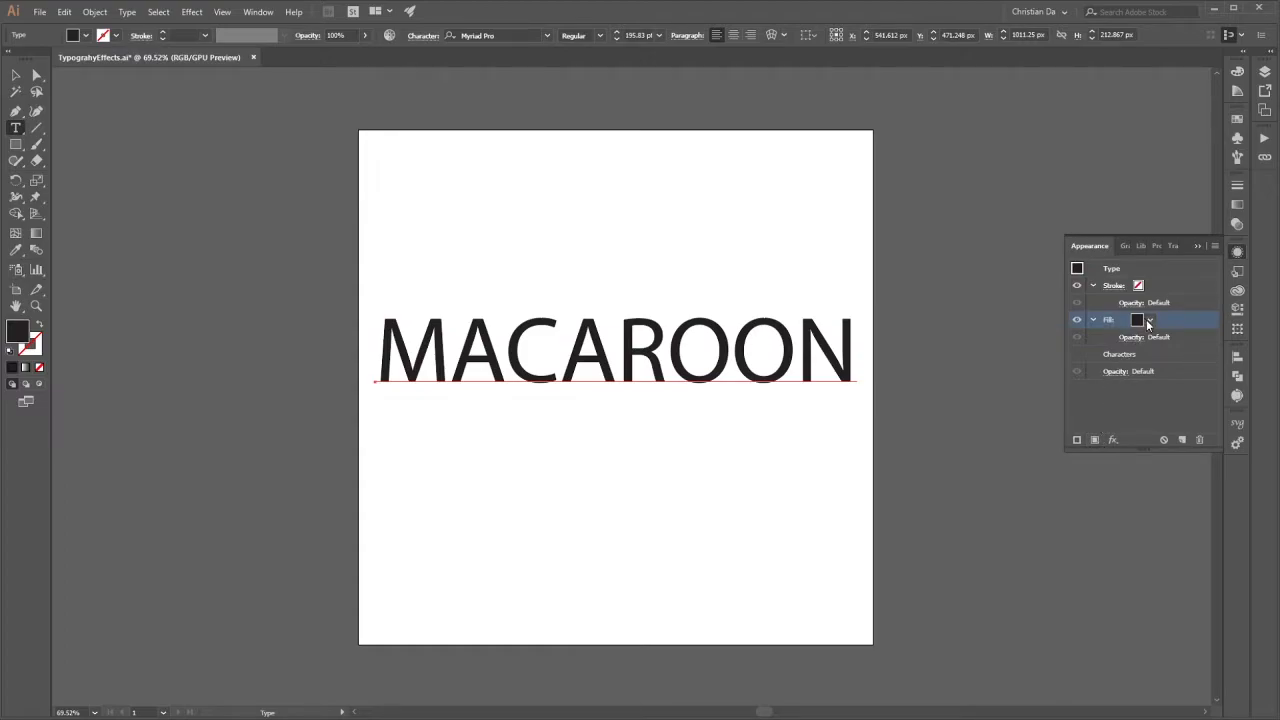
left_click(1077, 441)
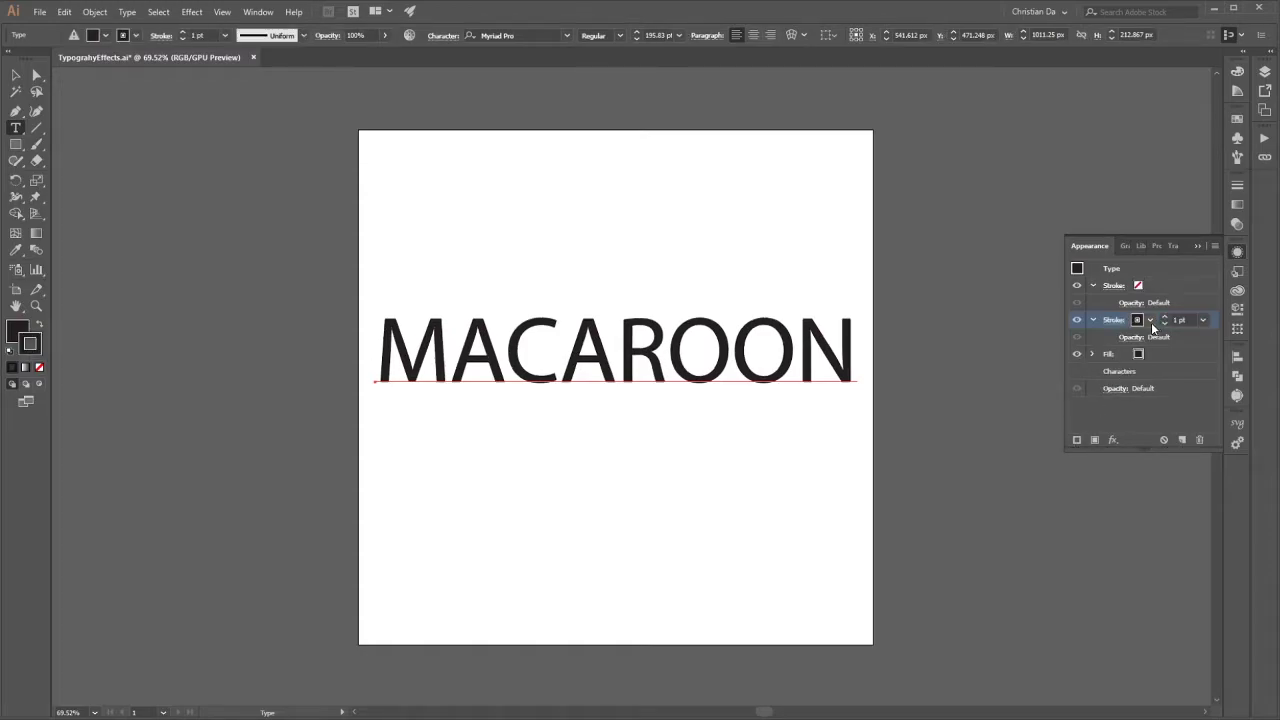
left_click(1150, 321)
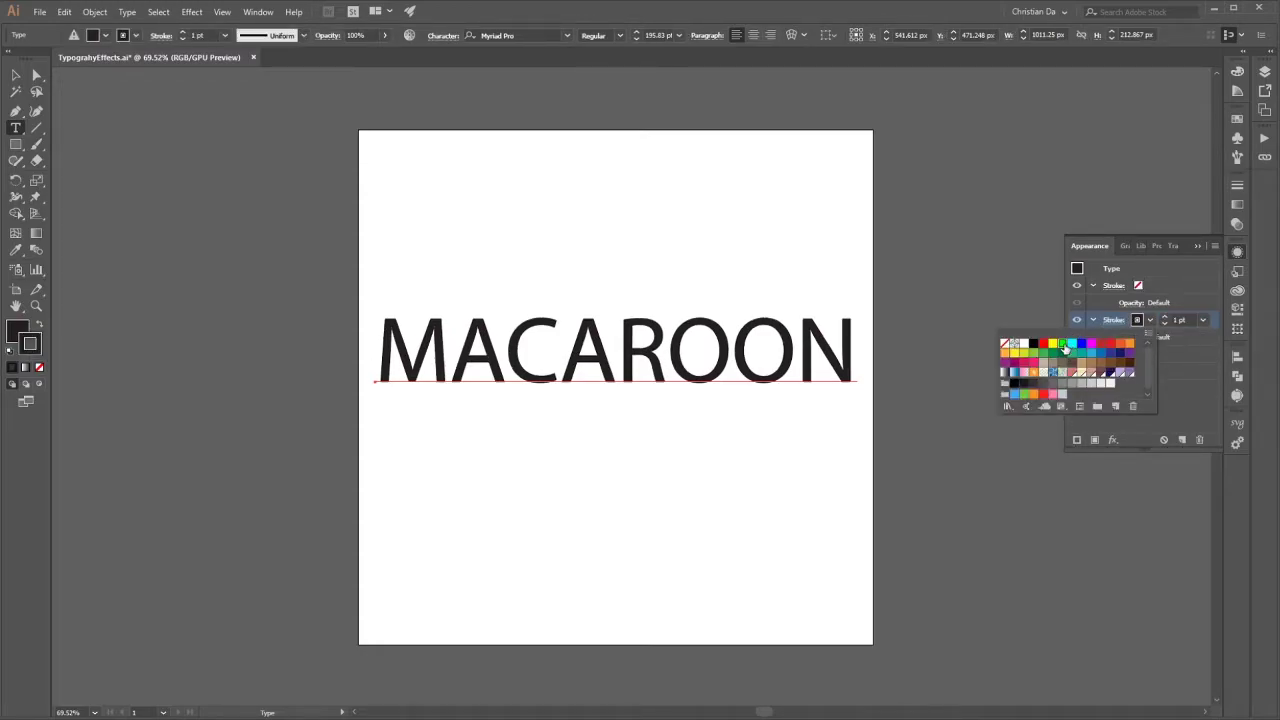
left_click(1068, 344)
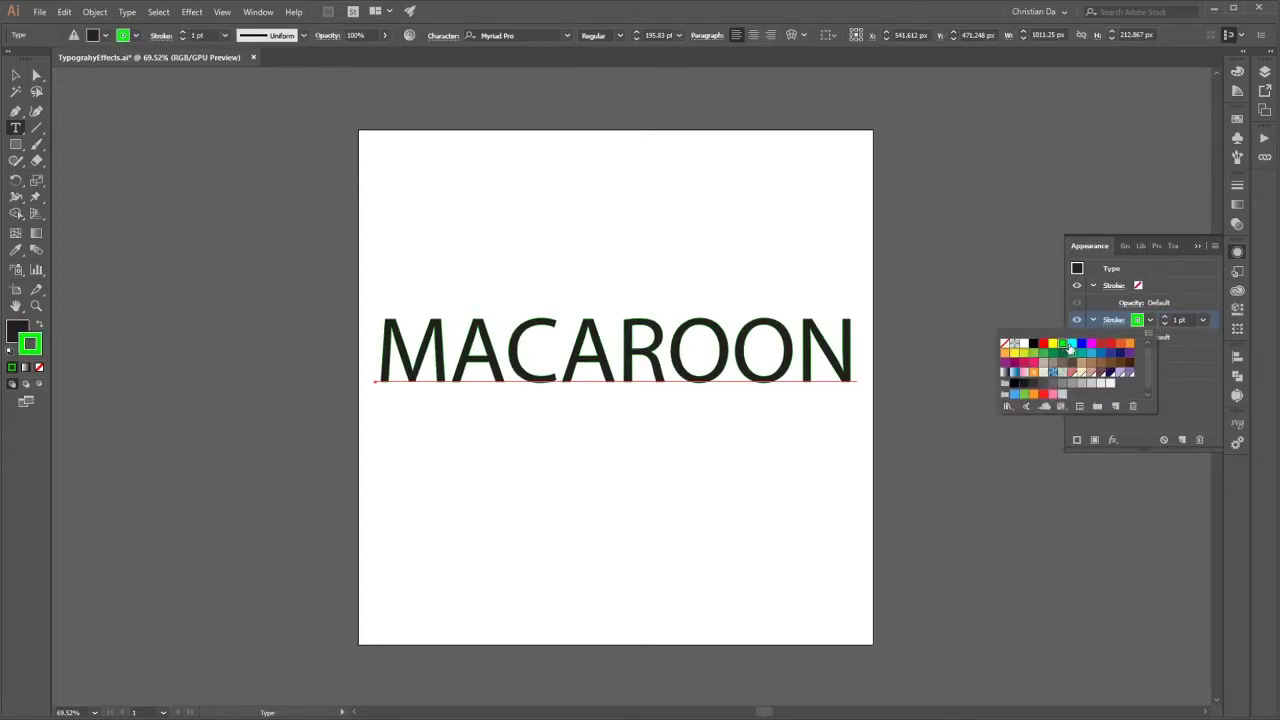
left_click(1163, 320)
Raise the green stroke weight to 8 pt
left_click(1164, 317)
left_click(1164, 317)
left_click(1164, 317)
left_click(1164, 317)
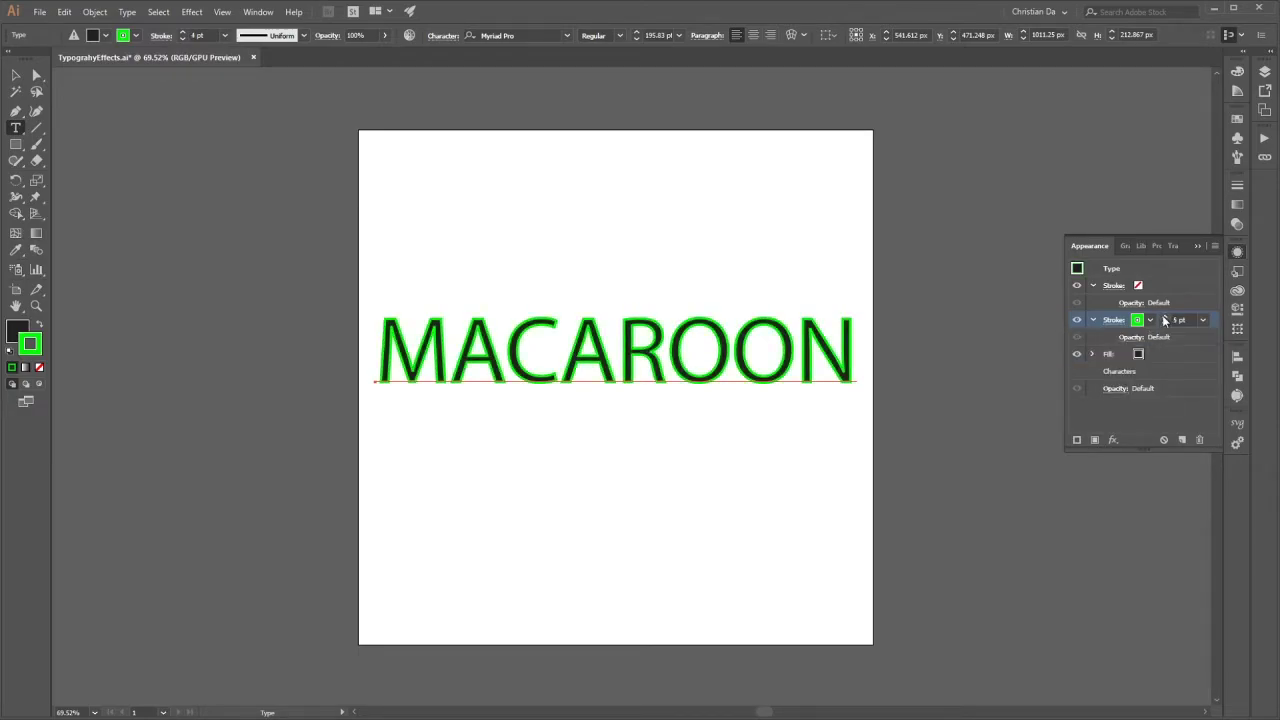
left_click(1164, 317)
left_click(1164, 317)
left_click(1164, 317)
left_click(1131, 417)
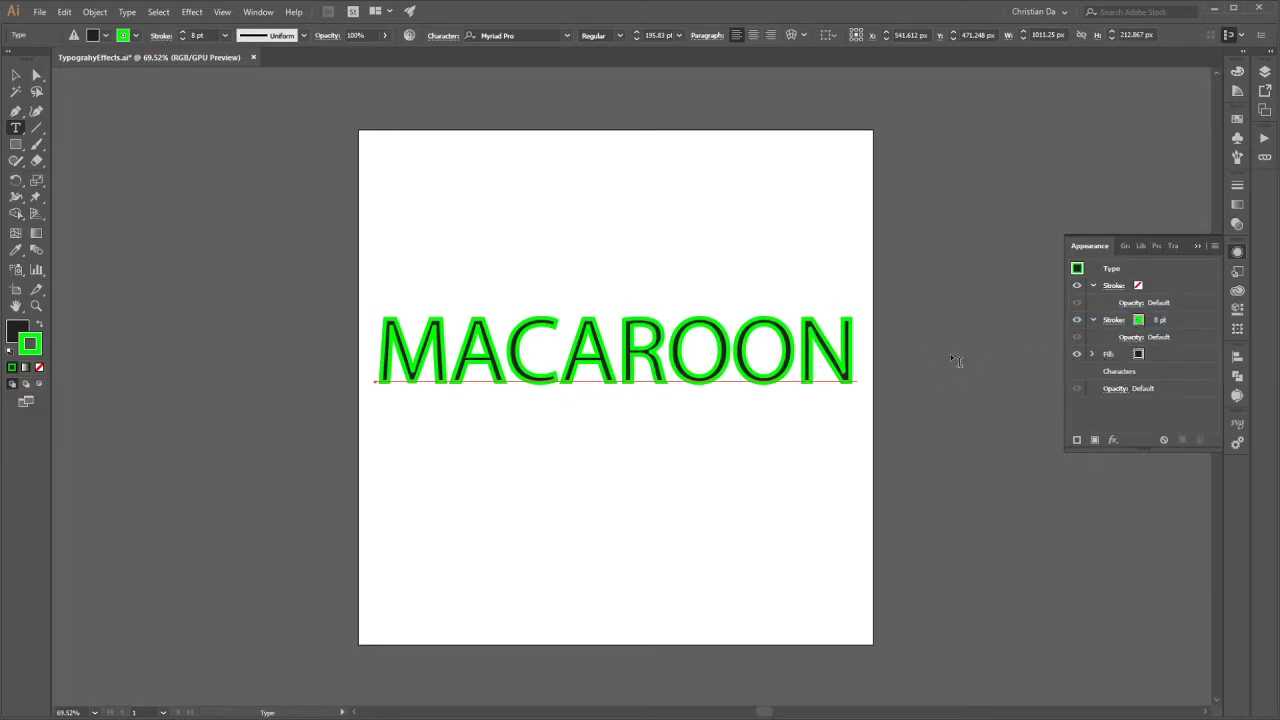
Add two more black fills and three more copies of the green stroke
left_click(1199, 356)
left_click(1095, 439)
left_click(1095, 440)
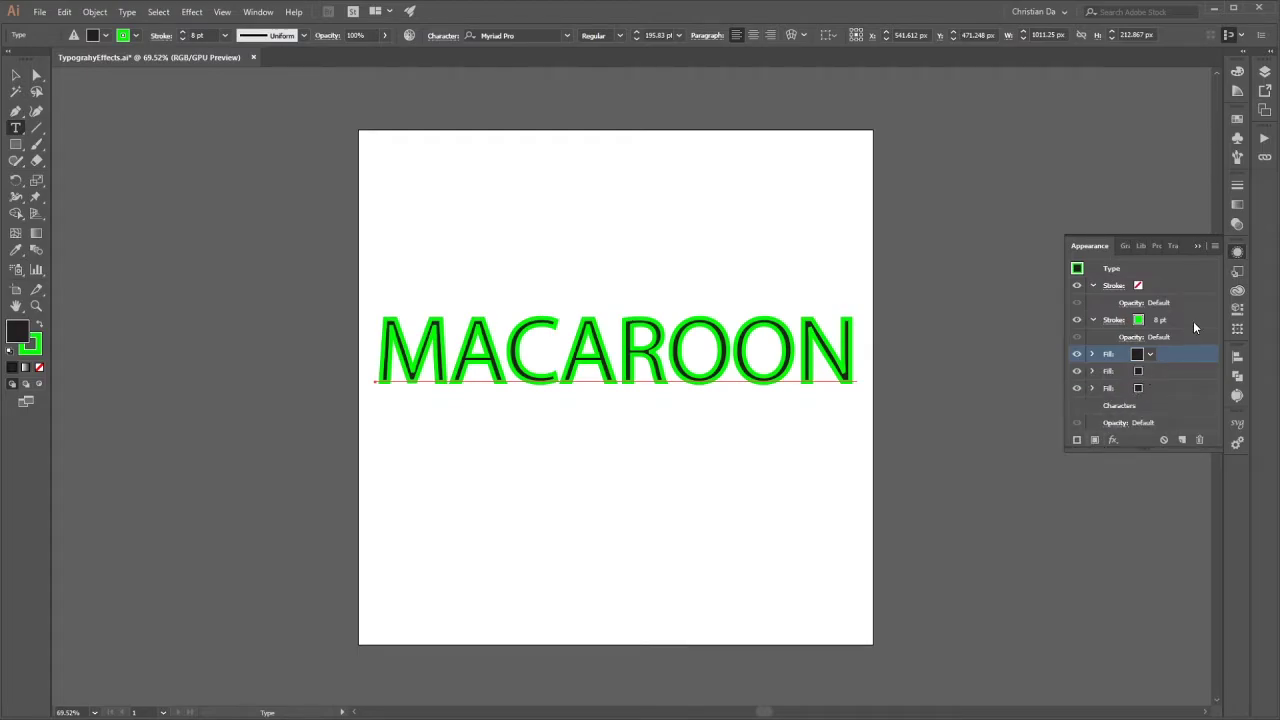
left_click(1193, 321)
left_click(1077, 441)
left_click(1076, 442)
left_click(1075, 443)
left_click_drag(1214, 366, 1149, 546)
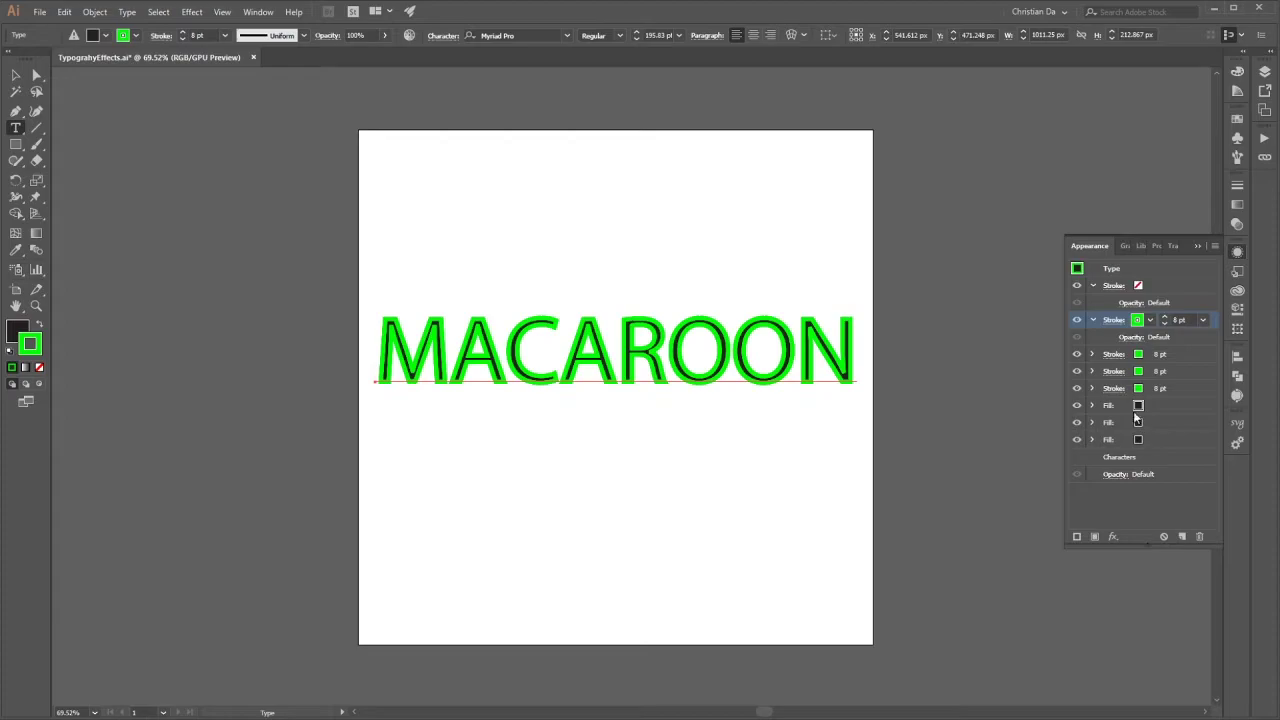
Hide the extra green stroke copies and the top stroke
left_click(1078, 357)
left_click(1077, 356)
left_click(1077, 372)
left_click(1077, 389)
left_click(1077, 322)
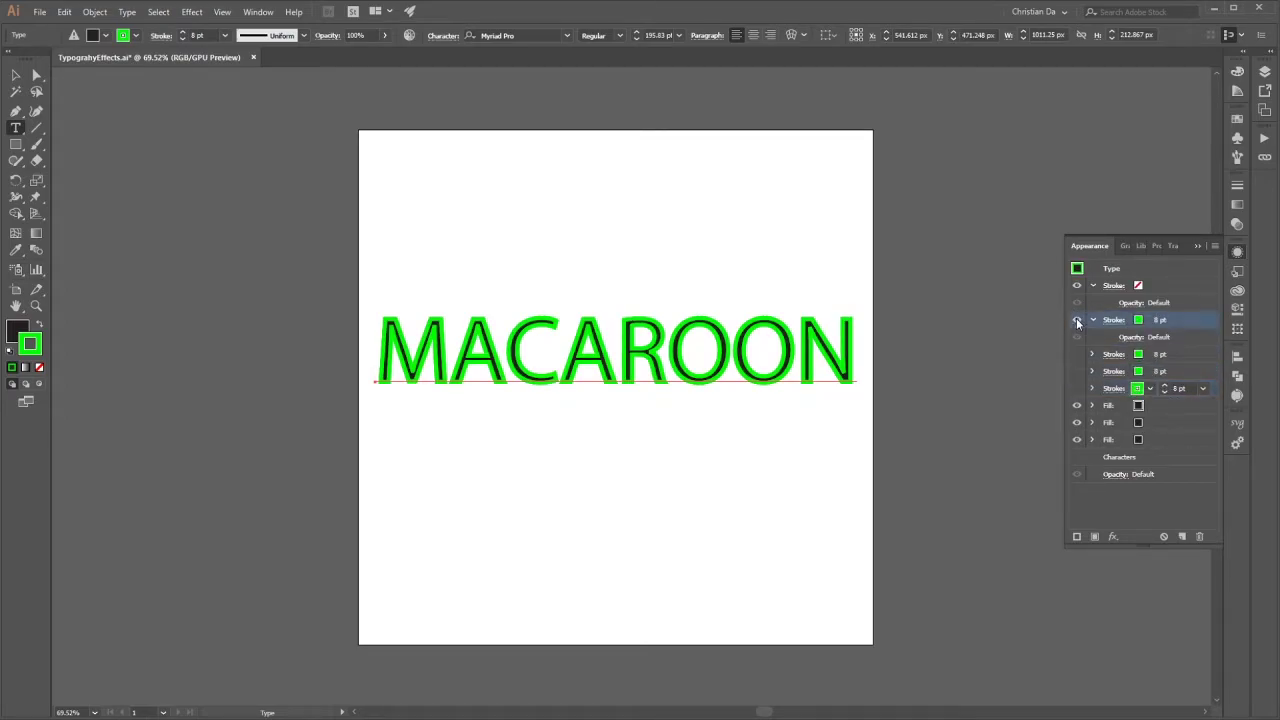
left_click(1077, 320)
left_click(1093, 320)
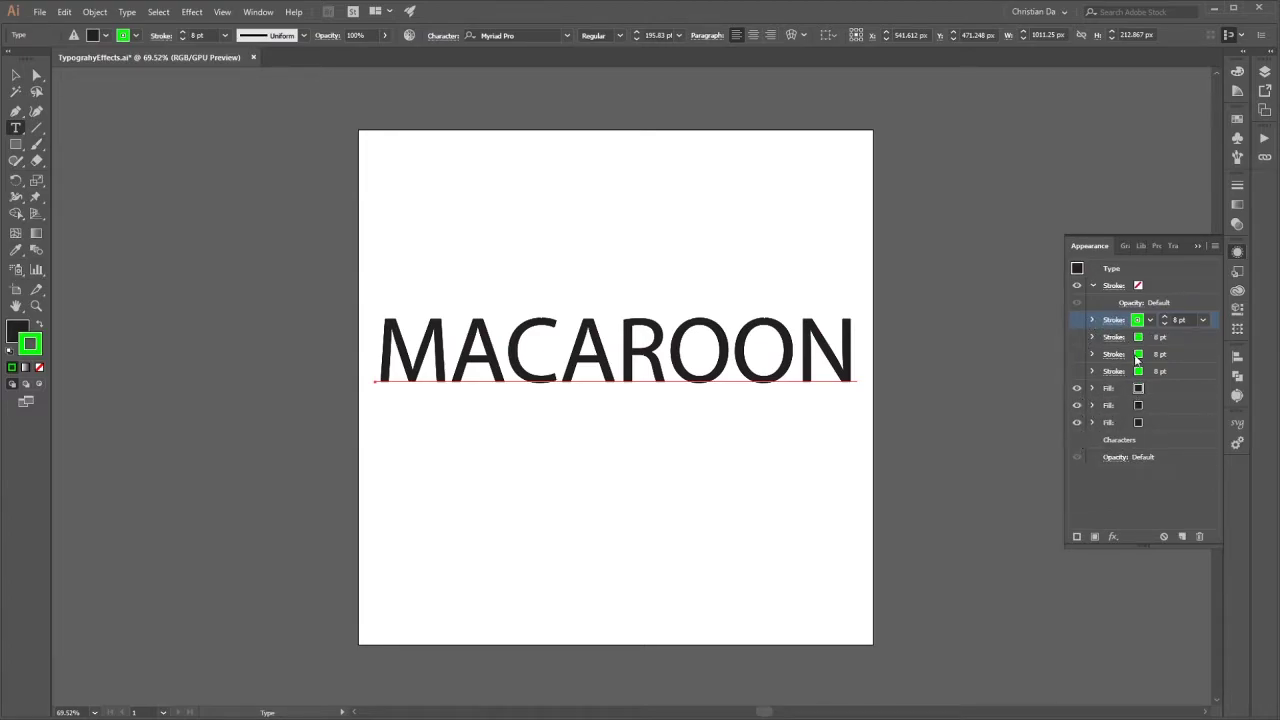
Toggle fill and stroke visibility, then move a green stroke beneath the black fill
left_click(1077, 388)
left_click(1077, 405)
left_click(1077, 422)
left_click(1077, 388)
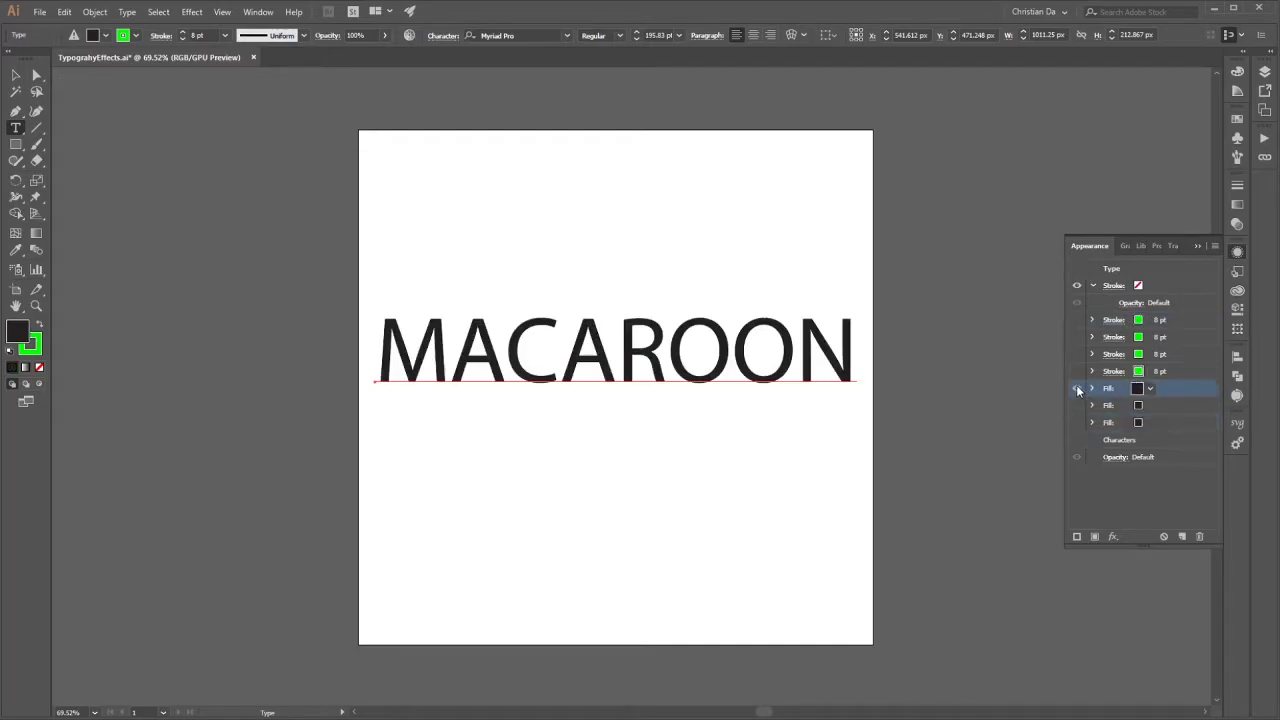
left_click(1077, 371)
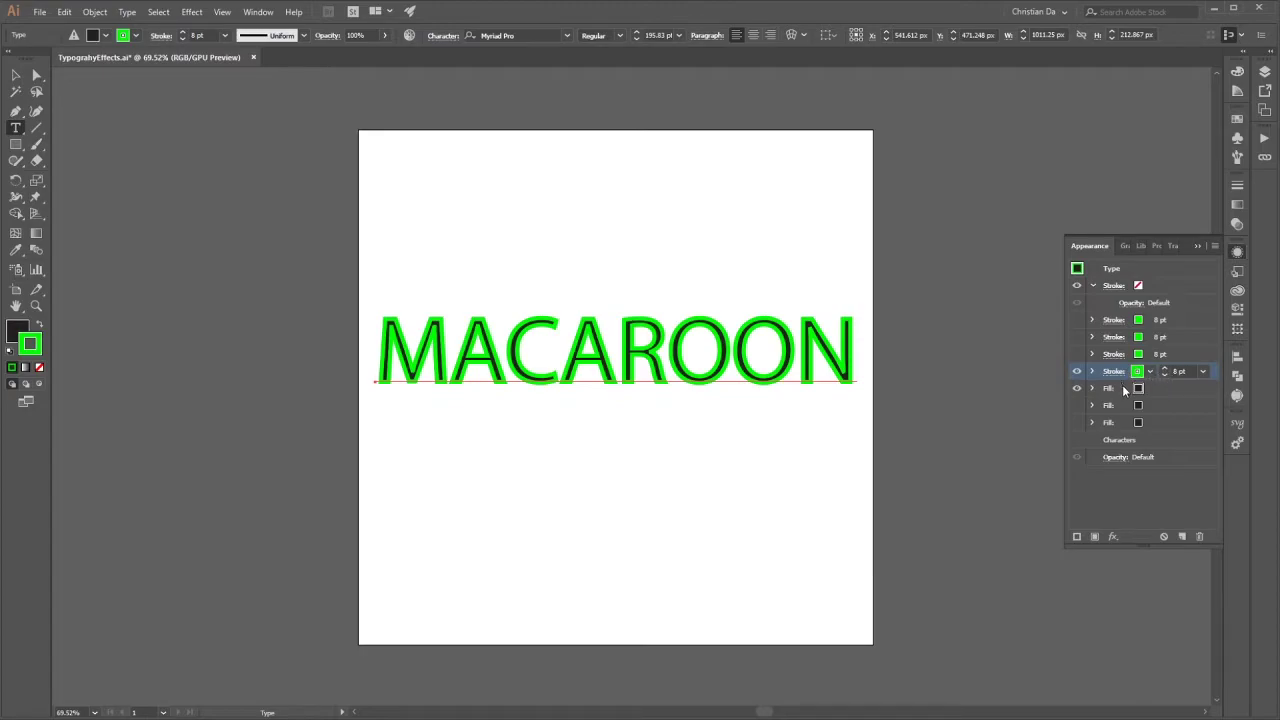
left_click_drag(1213, 374, 1156, 393)
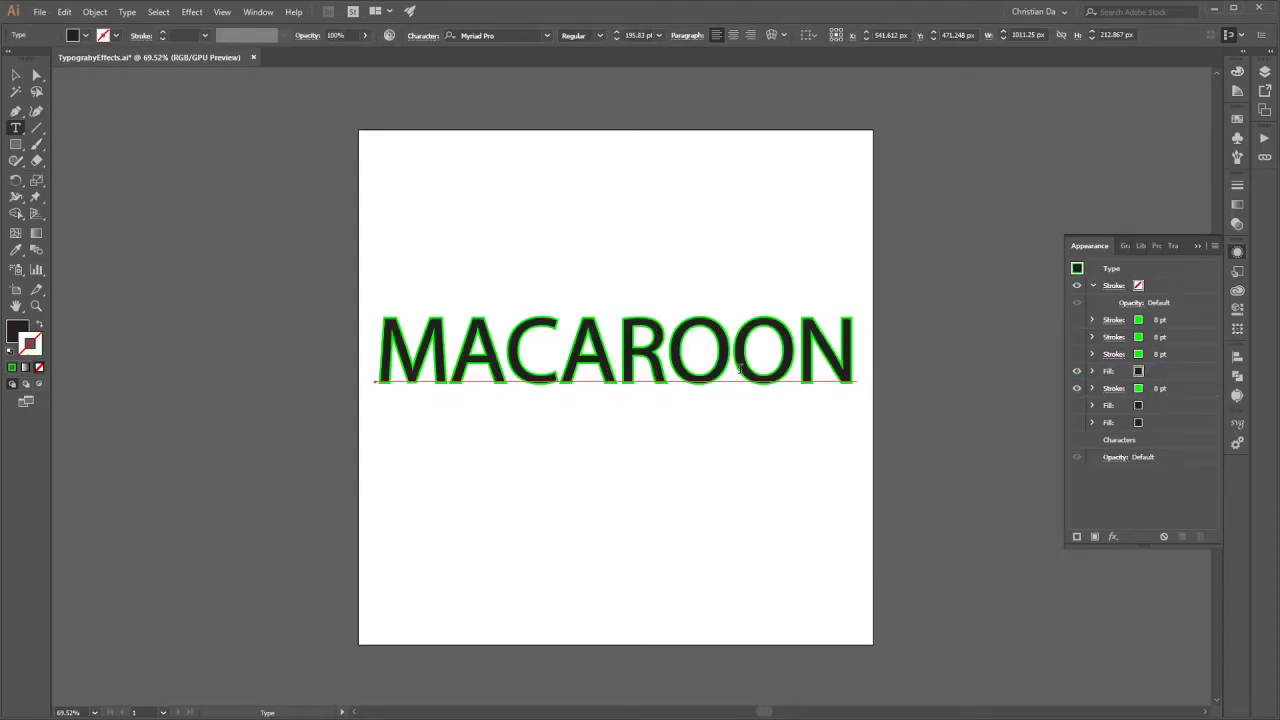
Deselect, then with the Type tool select the final N of MACAROON
left_click(15, 75)
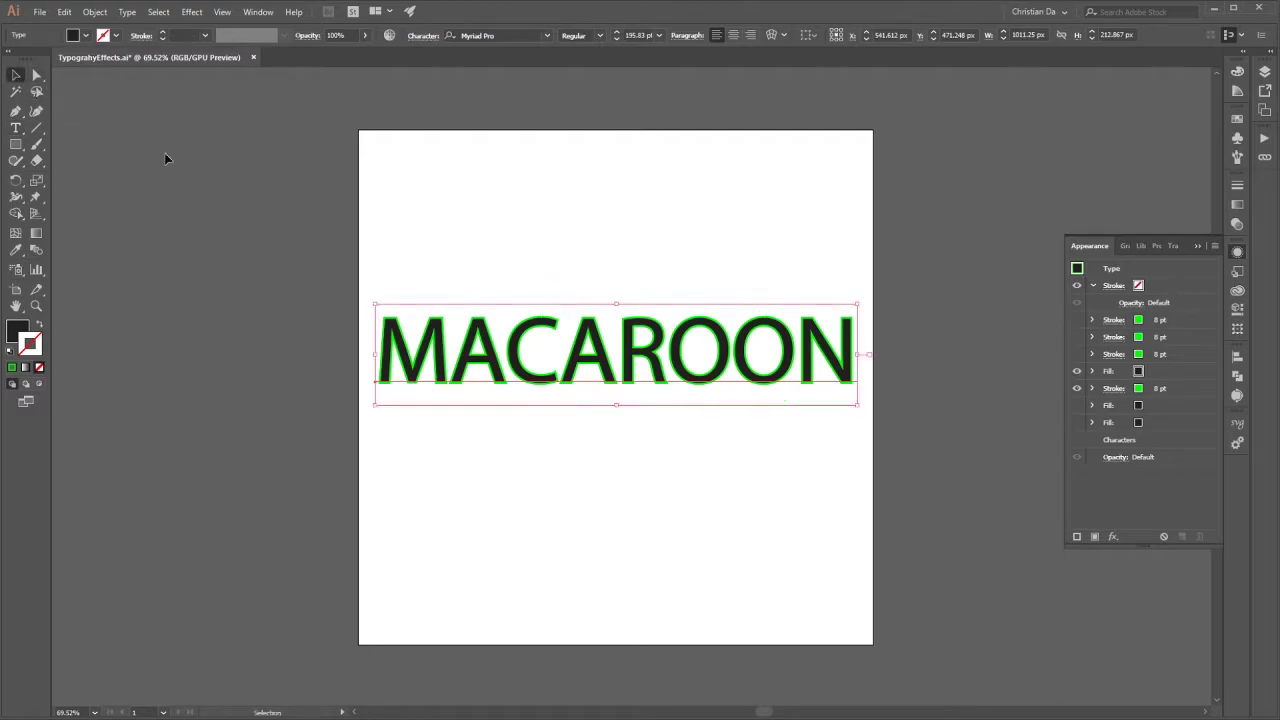
left_click(152, 141)
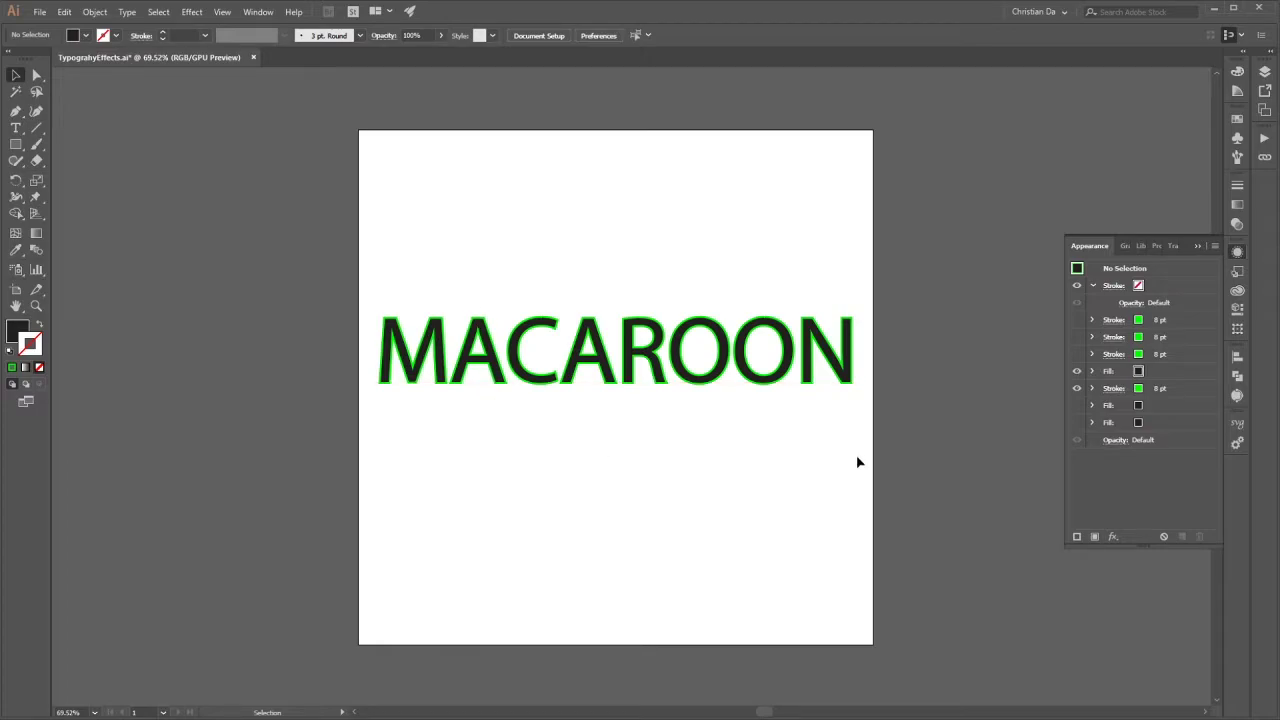
key("t")
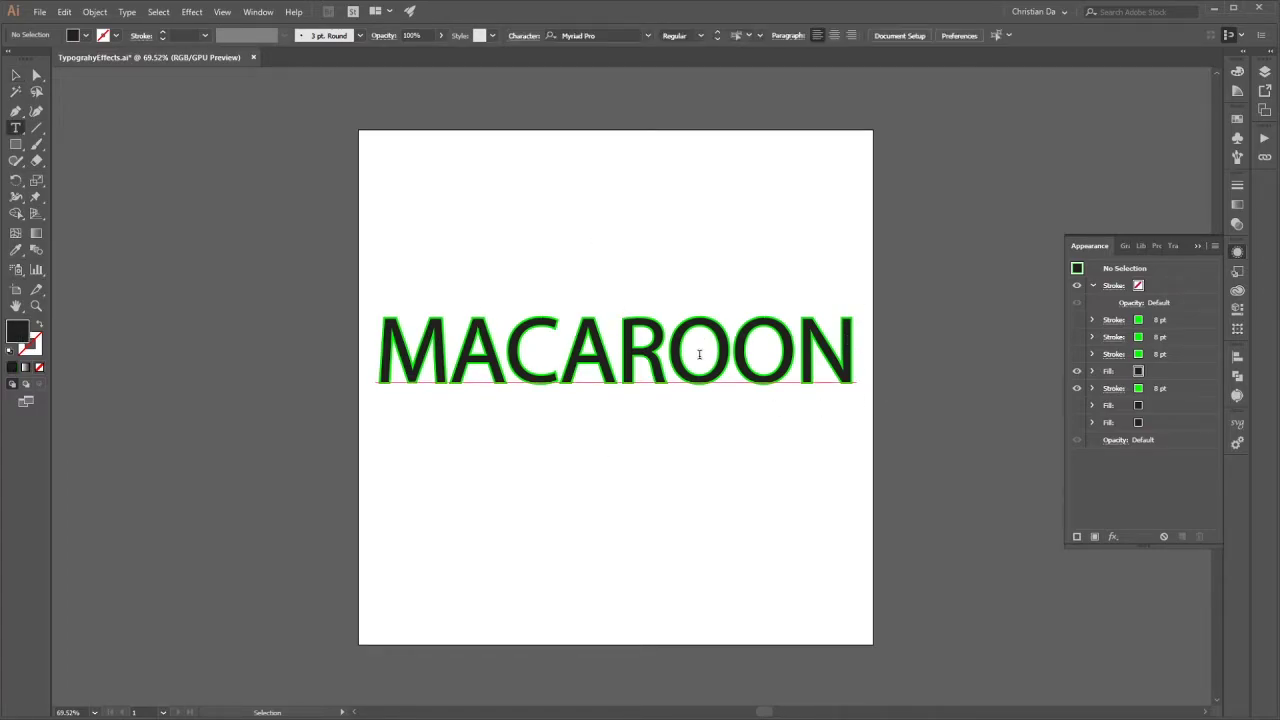
left_click_drag(624, 320, 665, 345)
left_click_drag(803, 340, 856, 345)
Type M for the final letter, then undo back to MACAROON and reselect it
type("M")
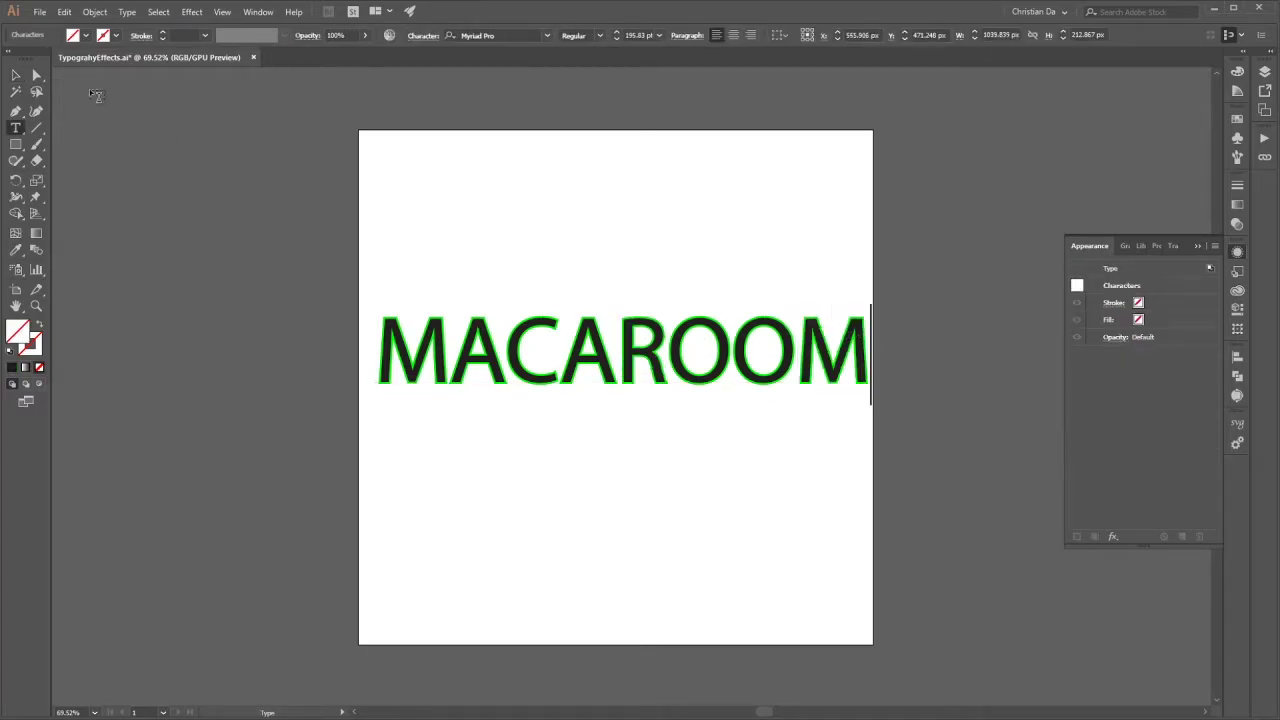
key("Escape")
left_click(123, 114)
key("ctrl+z")
left_click(723, 511)
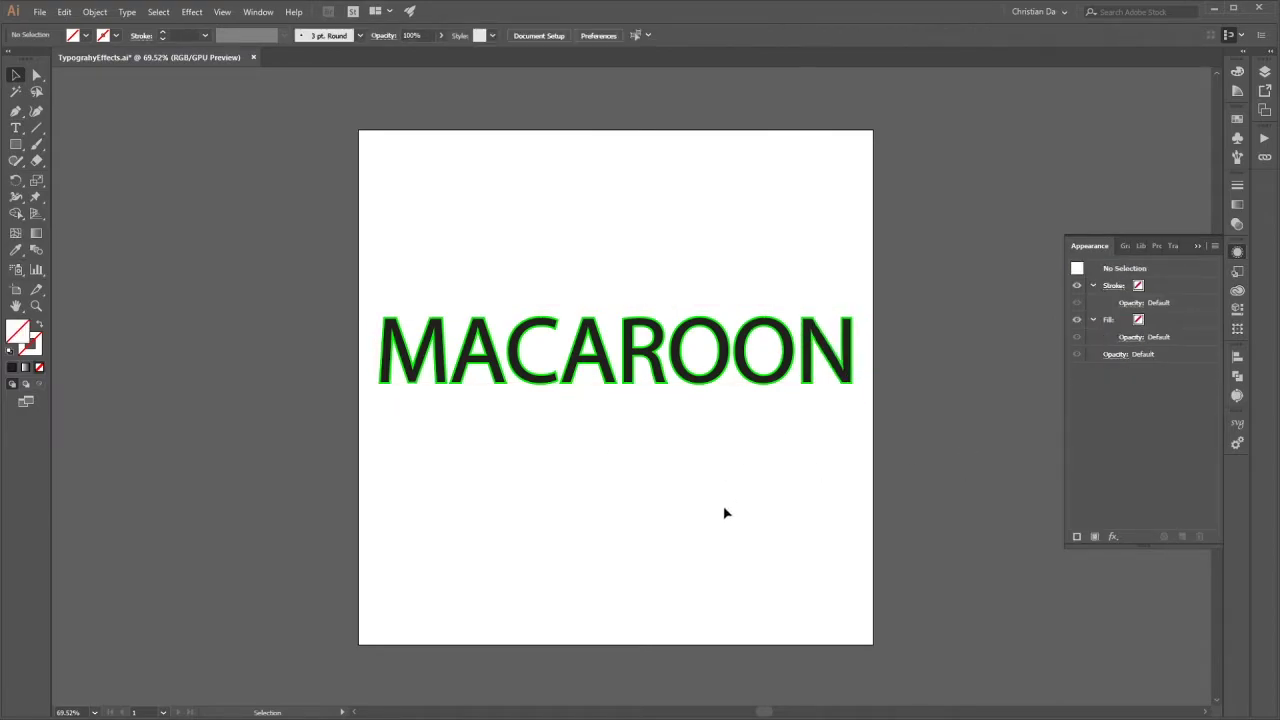
key("ctrl+z")
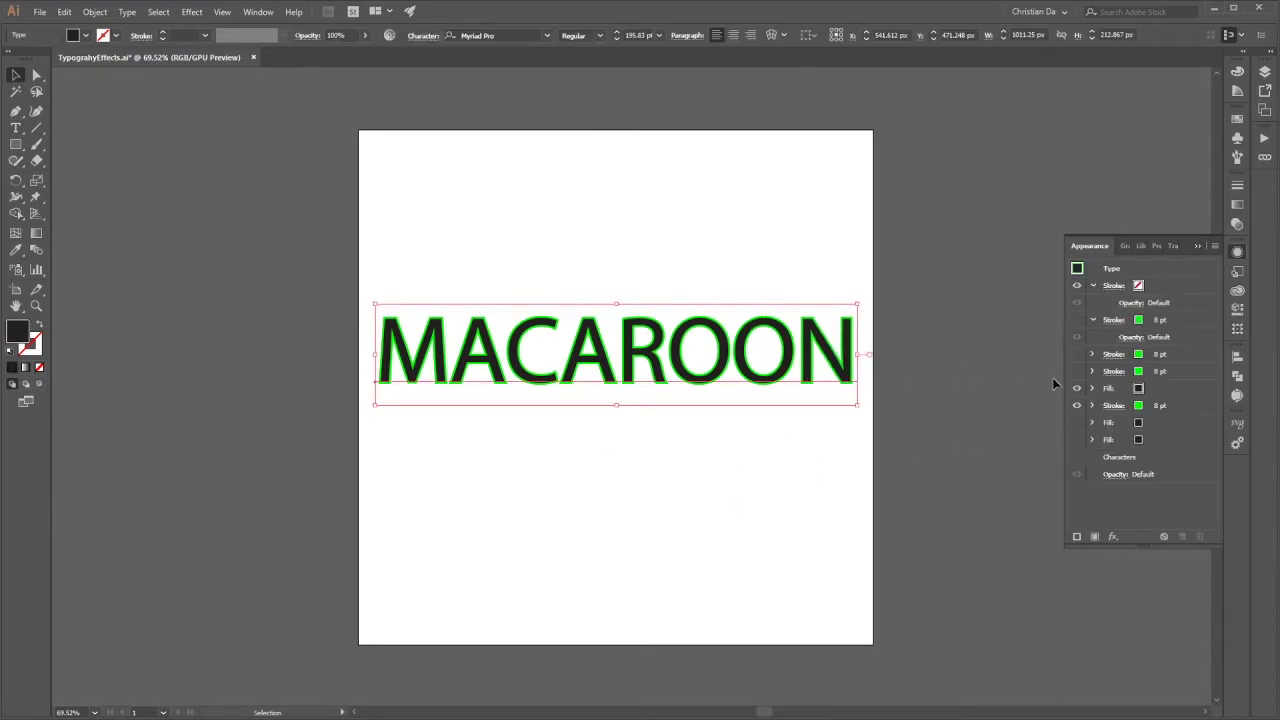
Delete the extra green stroke copies and select the extra fill layers
left_click(1194, 318)
left_click(1184, 367, "shift")
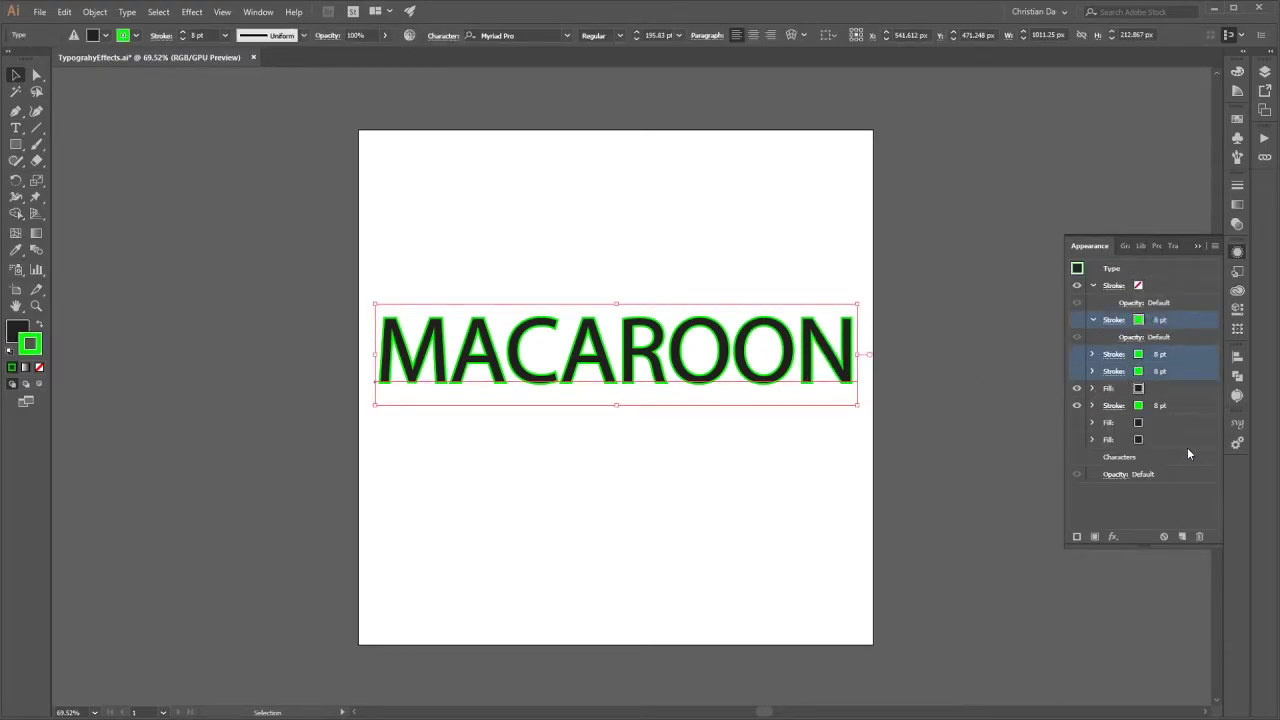
left_click(1200, 537)
left_click(1180, 371)
left_click(1183, 390, "shift")
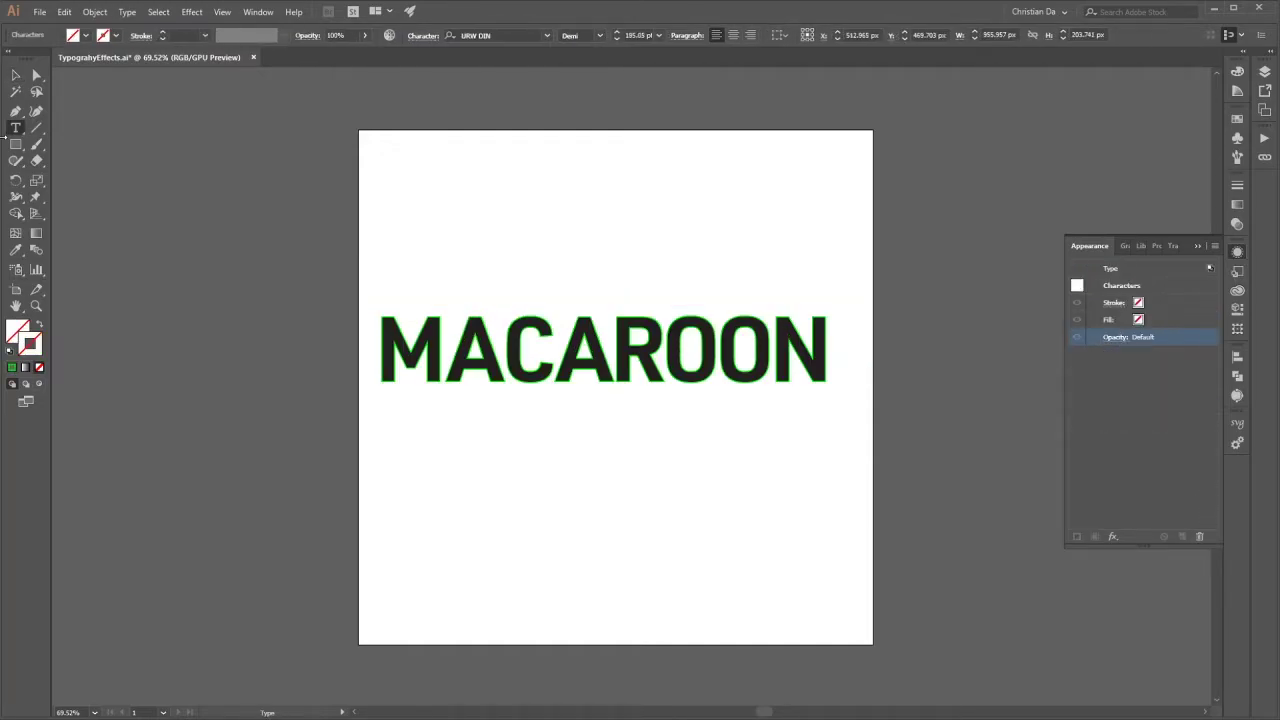
Reselect MACAROON and enlarge it slightly with its handle
left_click(16, 75)
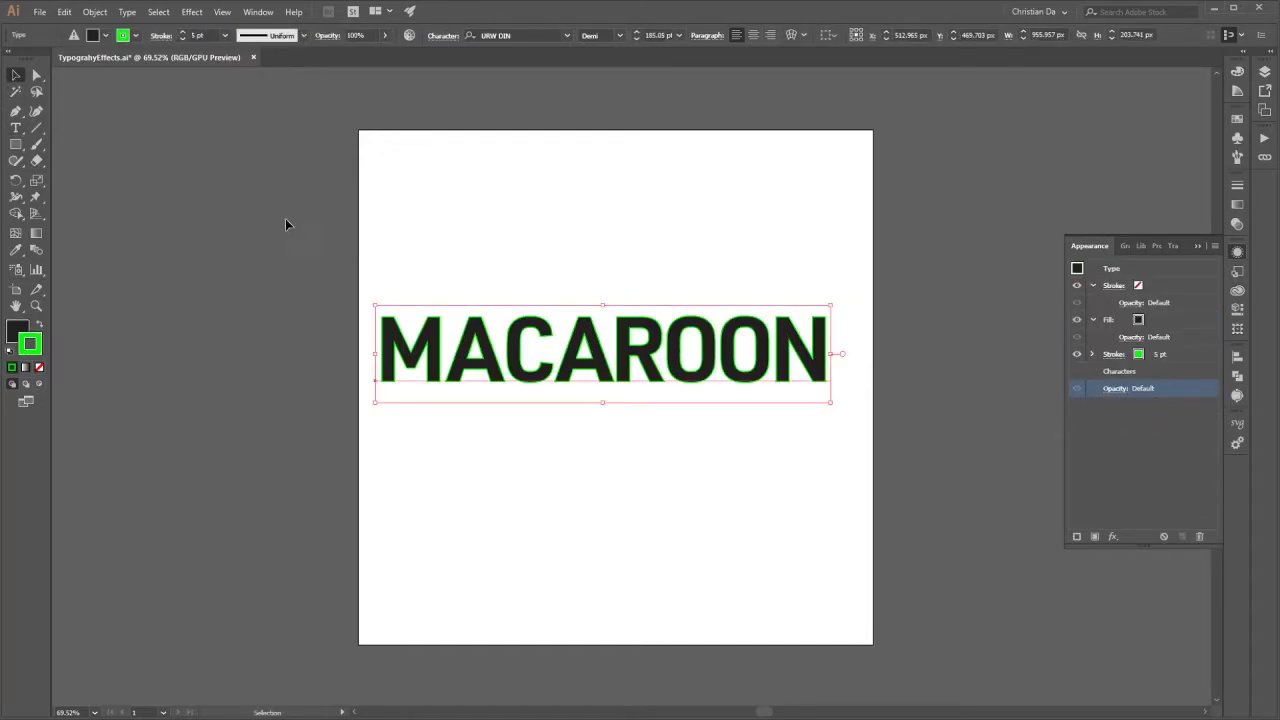
left_click(540, 301)
left_click(746, 361)
left_click_drag(834, 306, 844, 300)
left_click(847, 337)
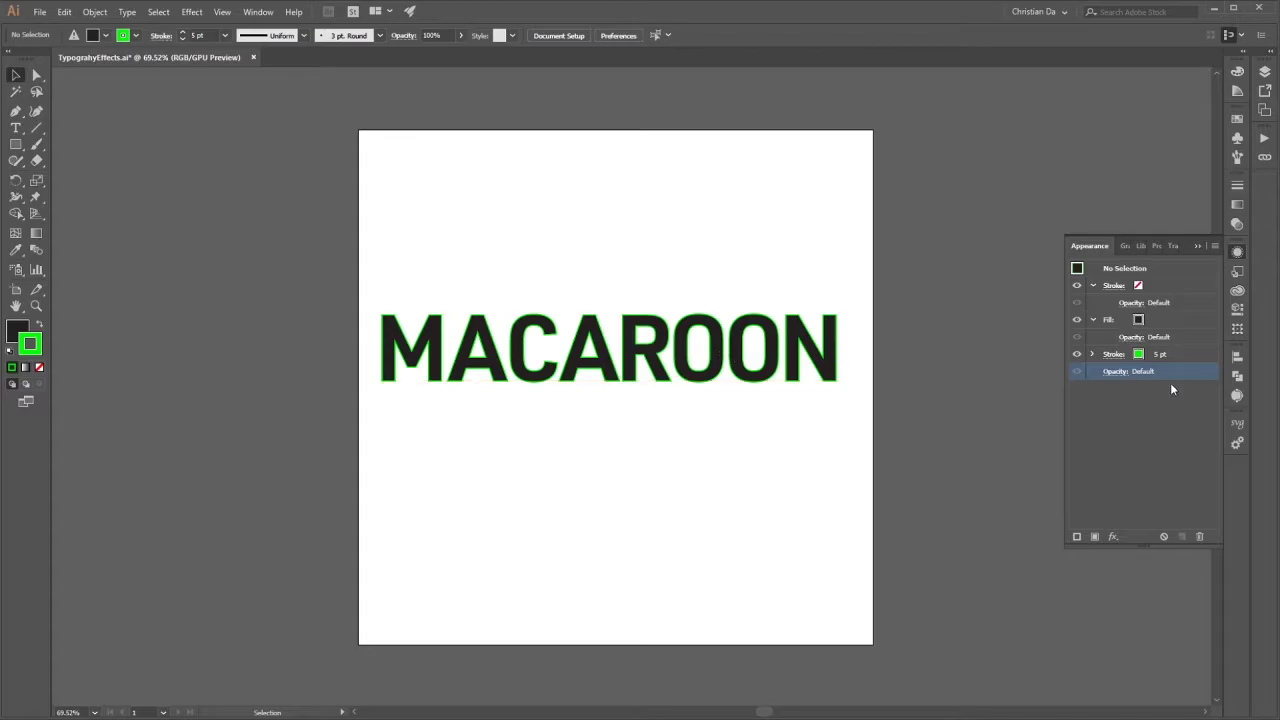
Duplicate MACAROON's fill layer in the Appearance panel
left_click(1179, 322)
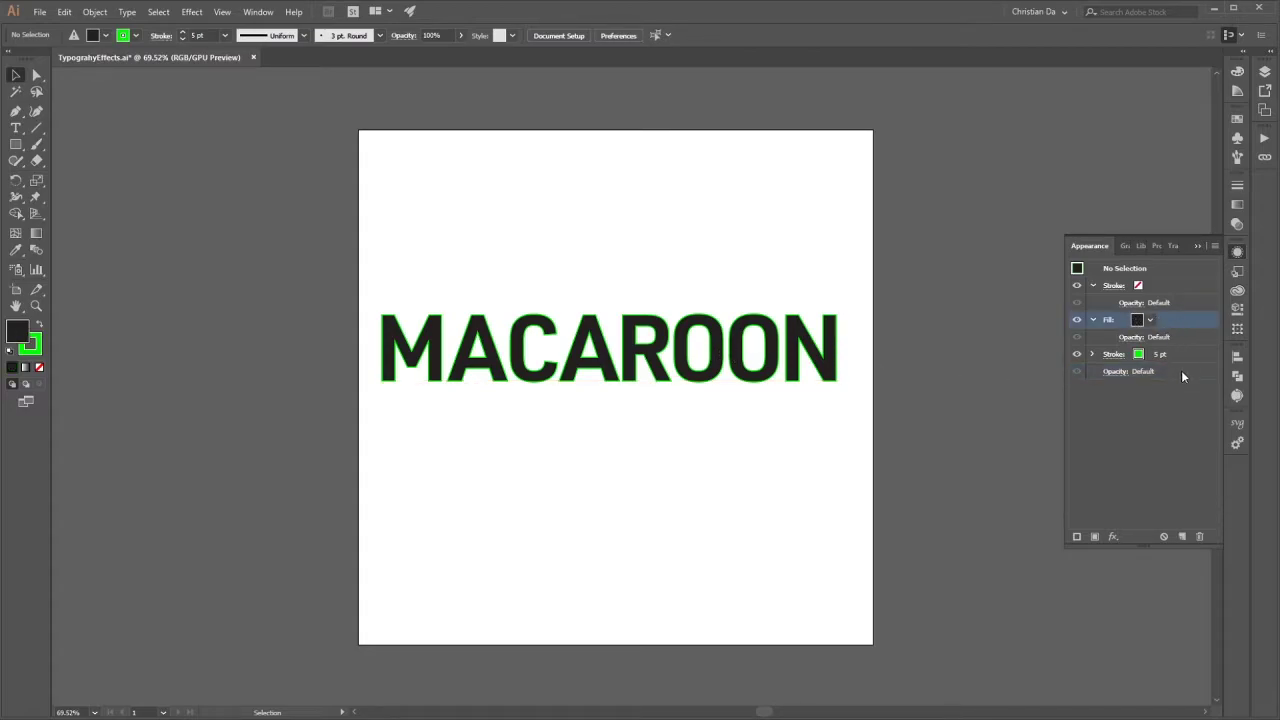
left_click(1184, 538)
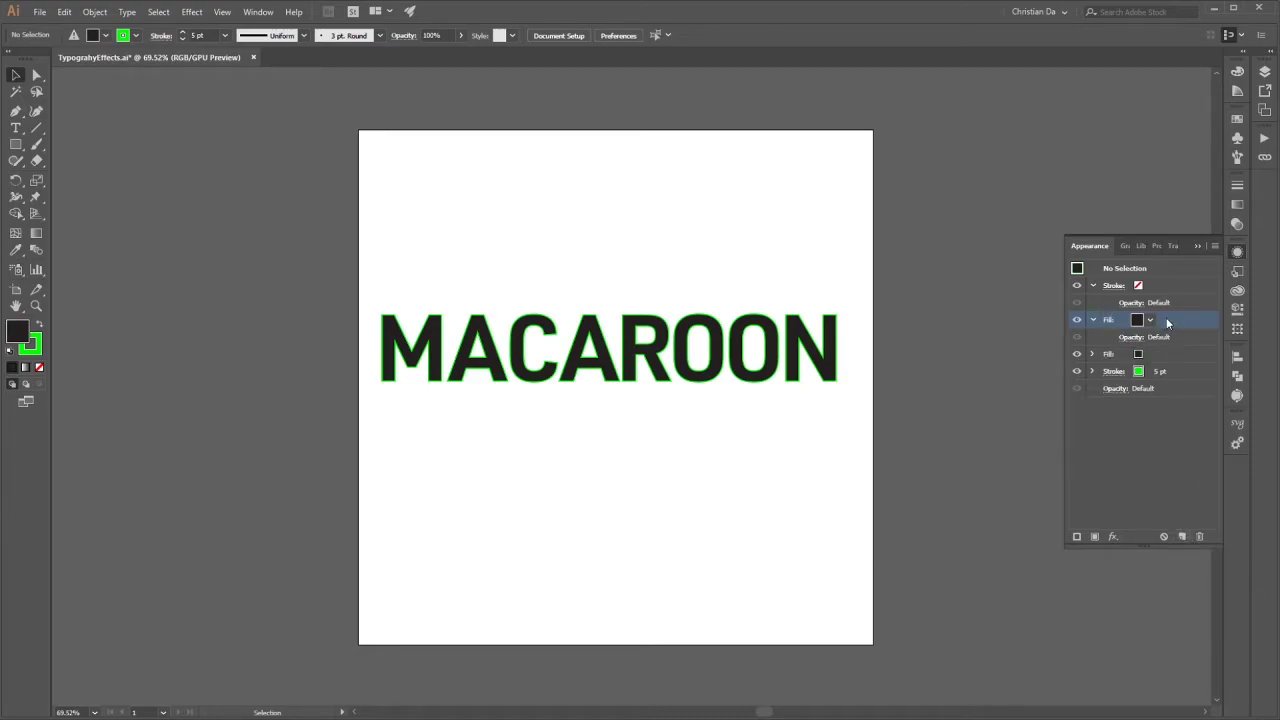
left_click(790, 370)
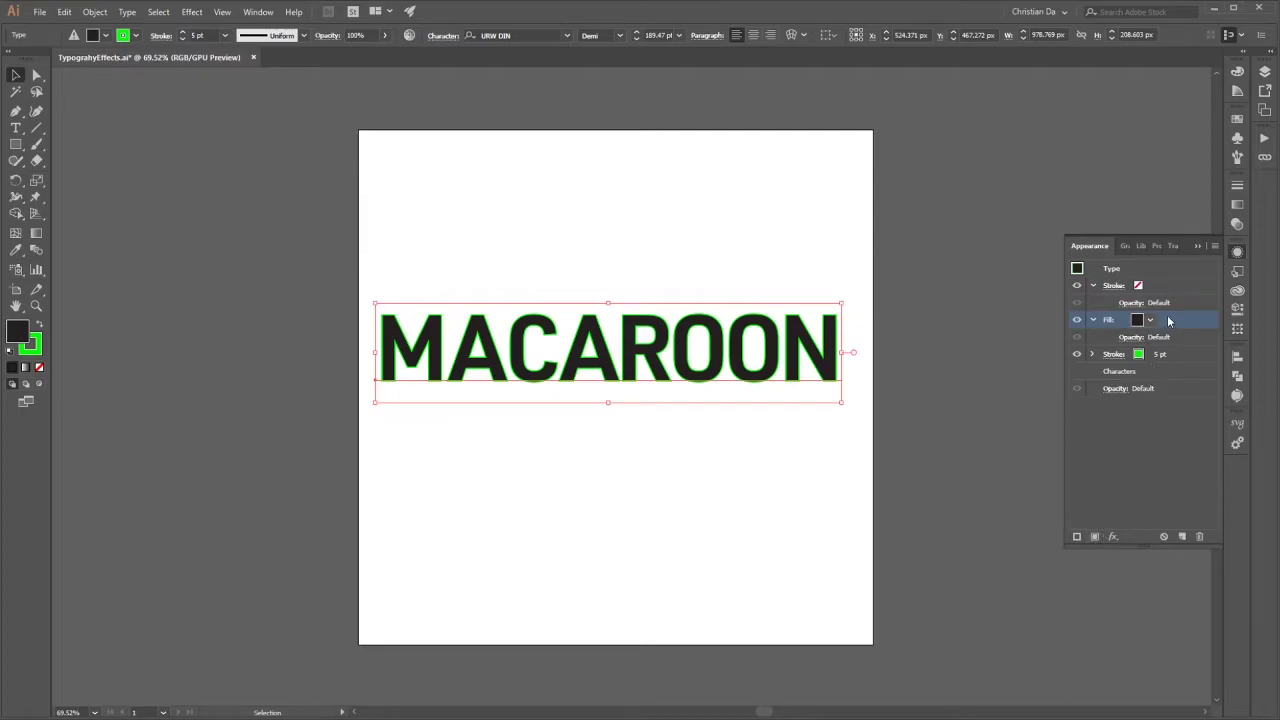
left_click(1183, 537)
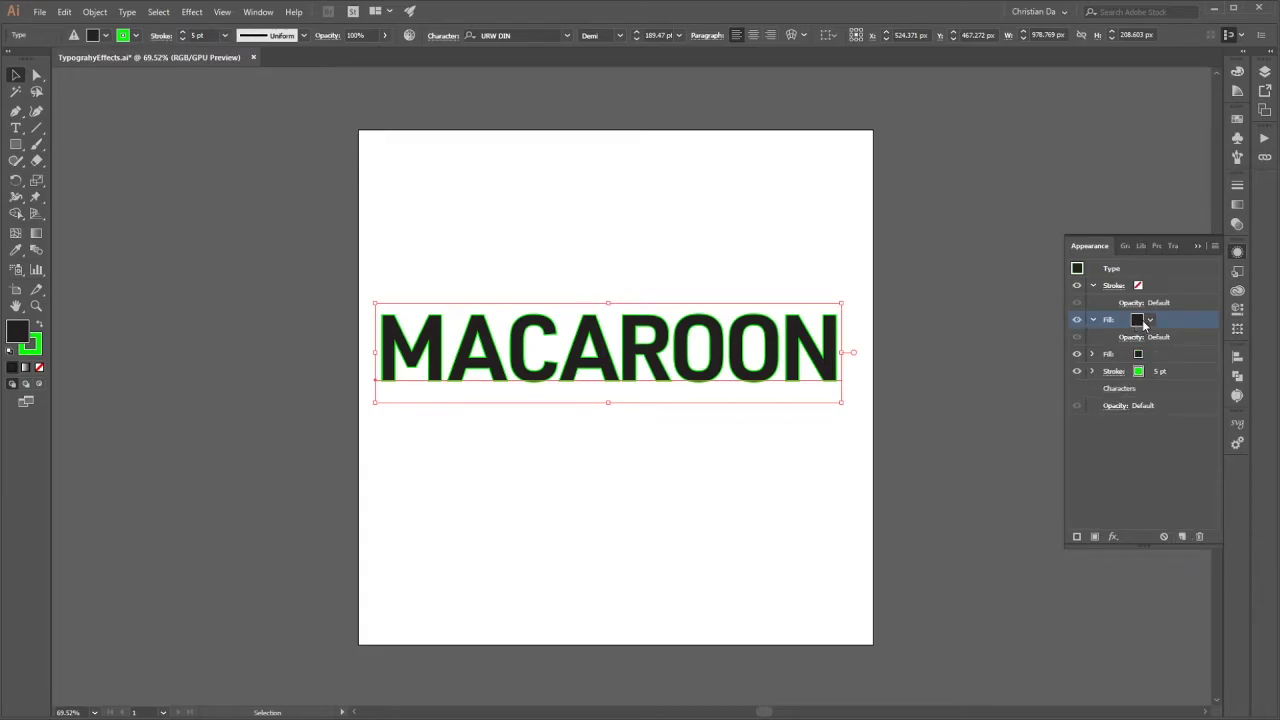
Give the top fill the White, Black gradient and open the Gradient panel
left_click(1150, 320)
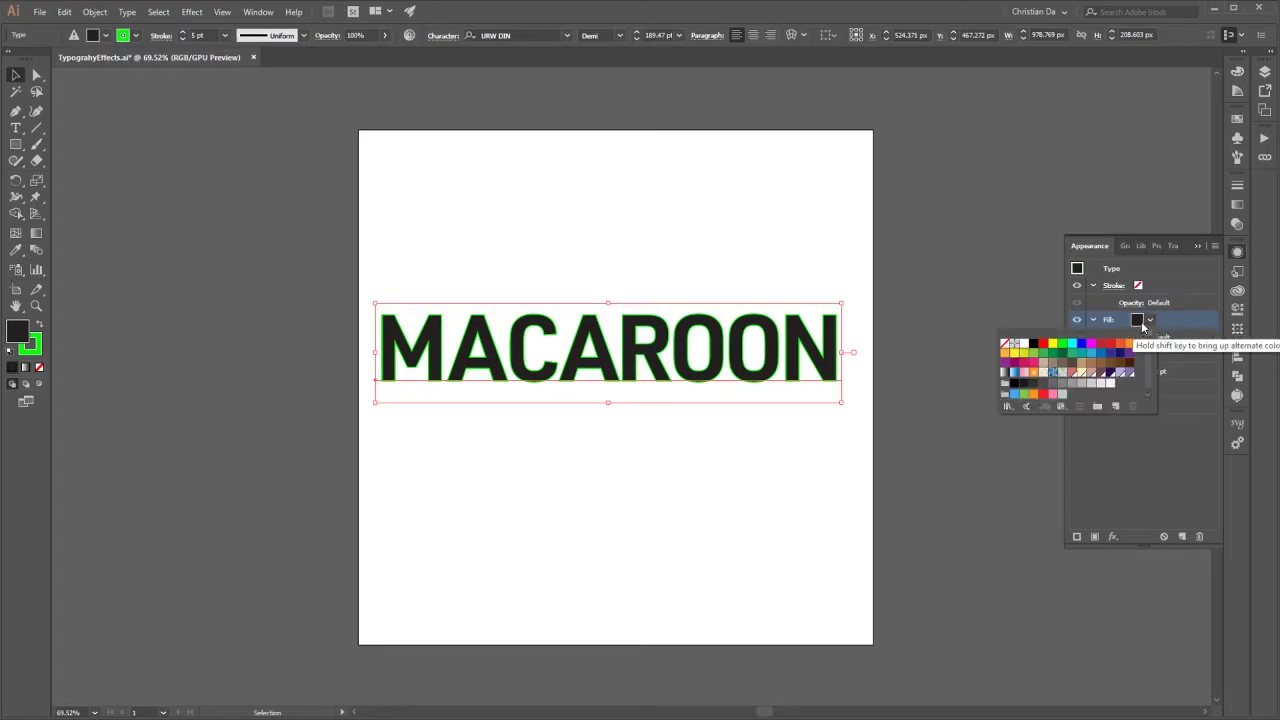
left_click(1005, 374)
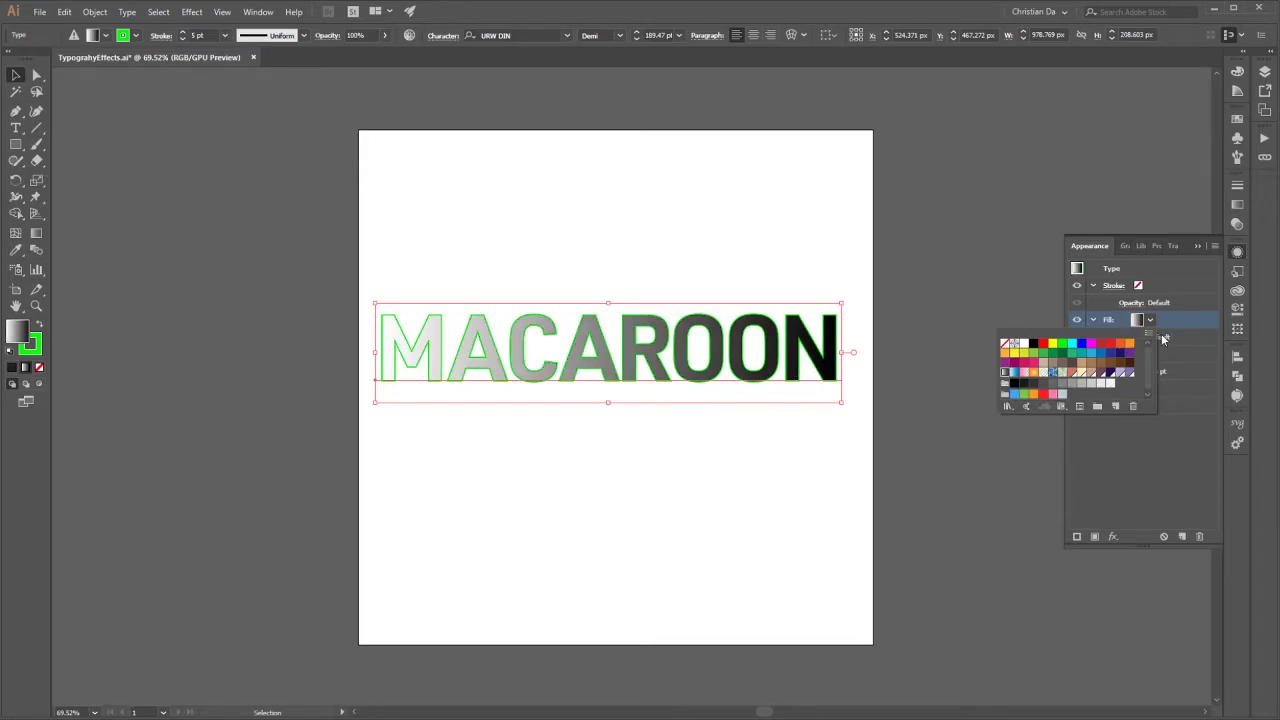
left_click(1238, 206)
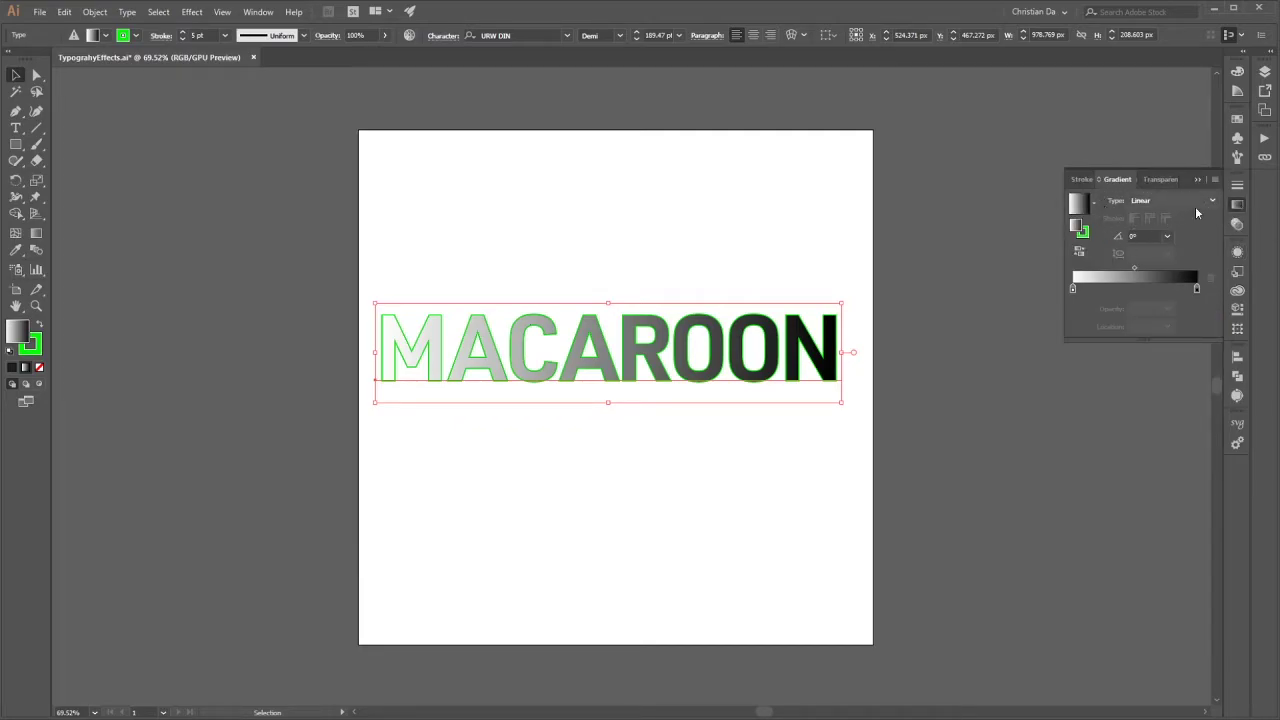
Set the MACAROON gradient angle to 90° so the letters shade from pale grey at top to black at bottom
left_click(251, 14)
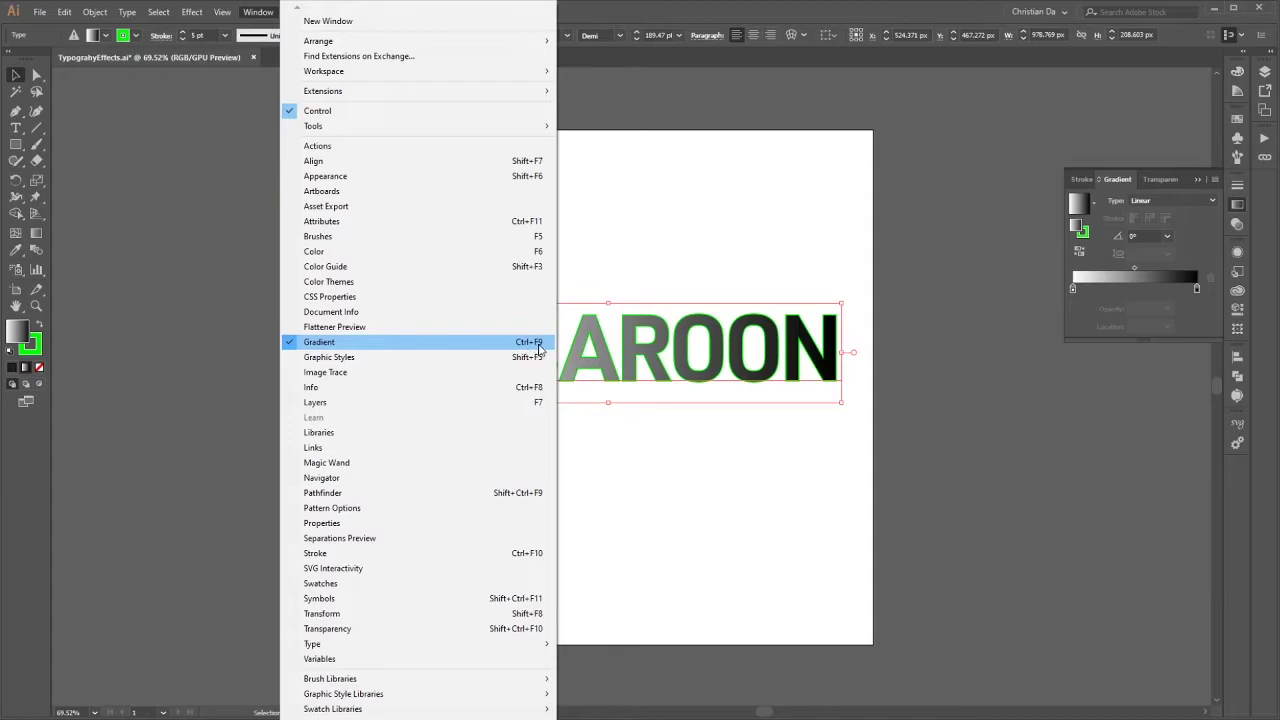
left_click(1091, 314)
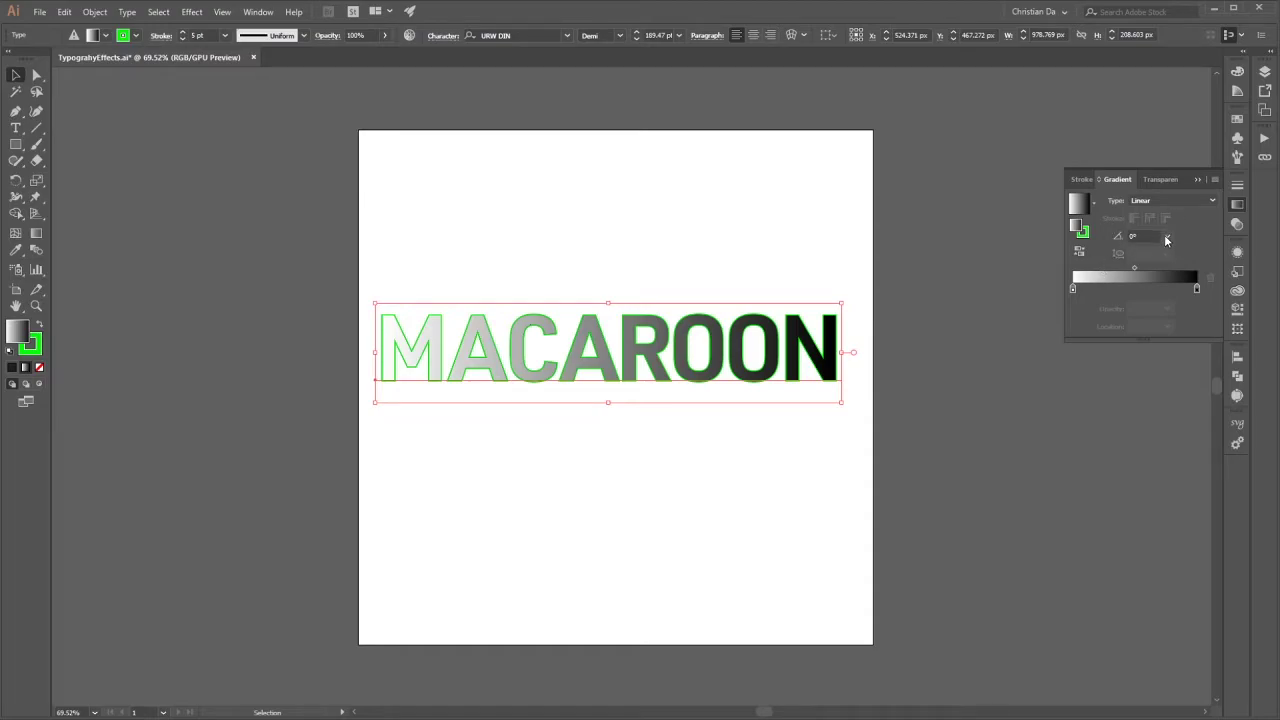
left_click(1167, 237)
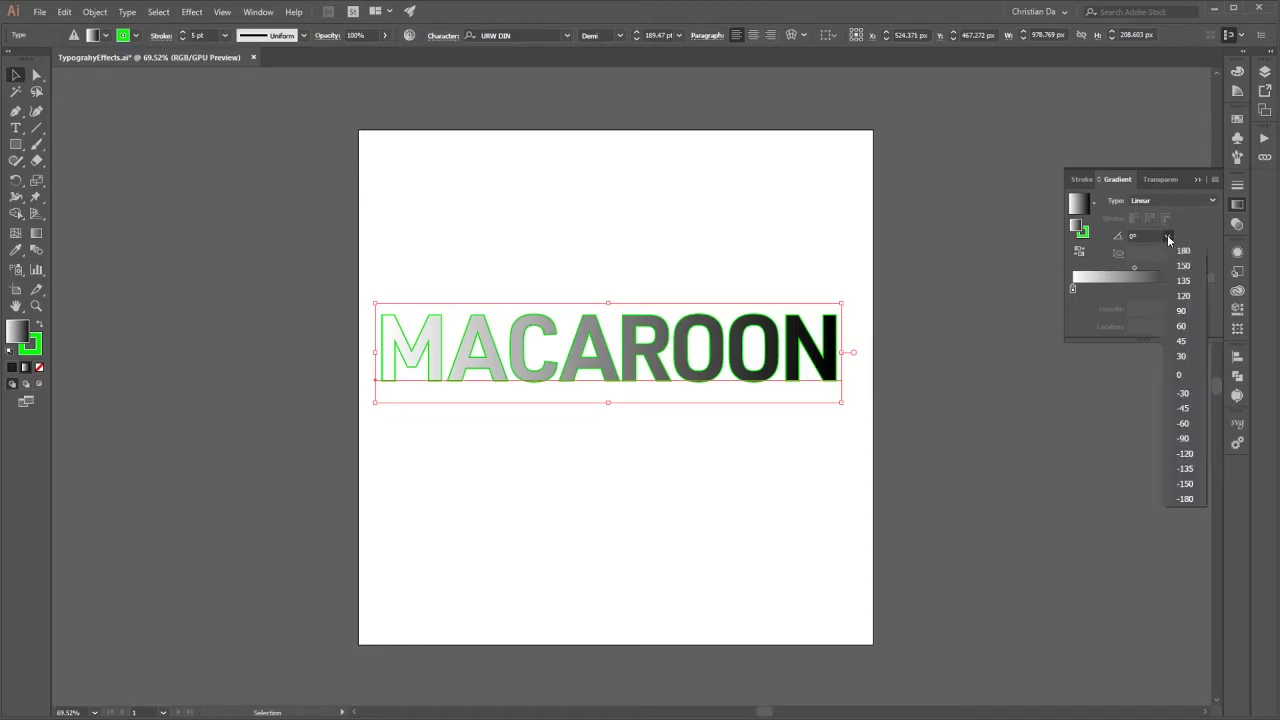
left_click(1180, 312)
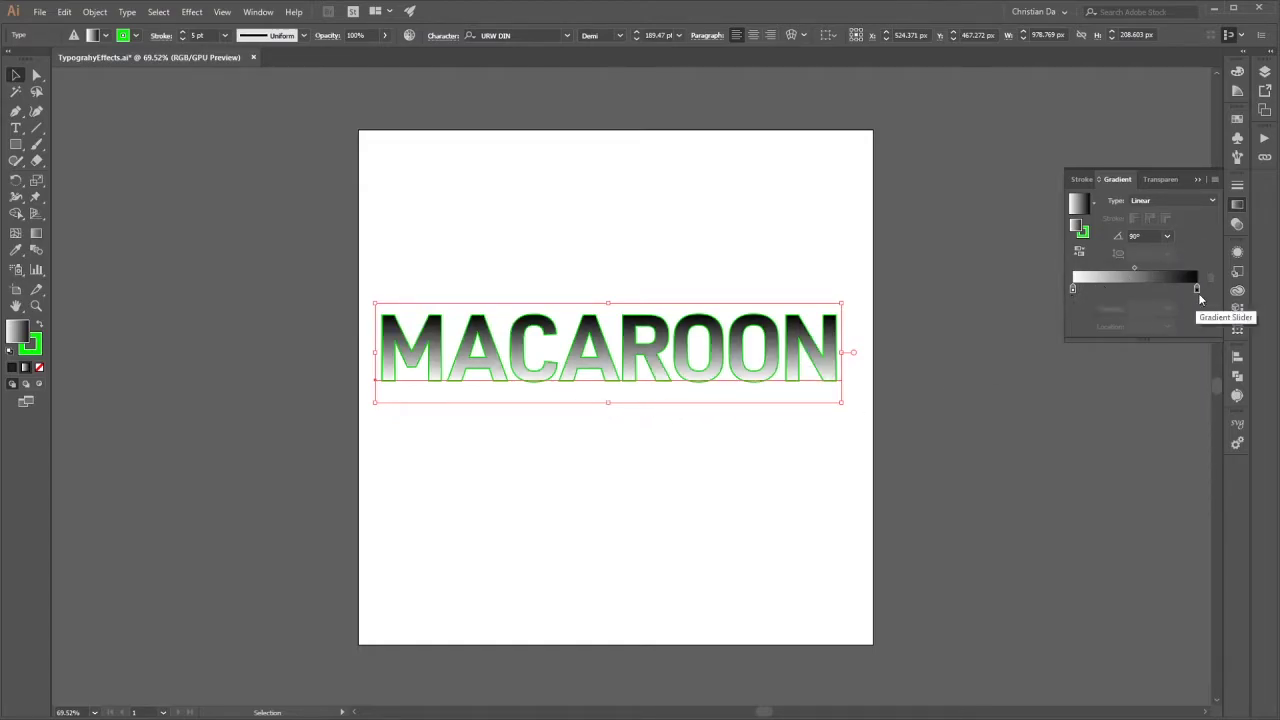
left_click_drag(1196, 289, 1060, 287)
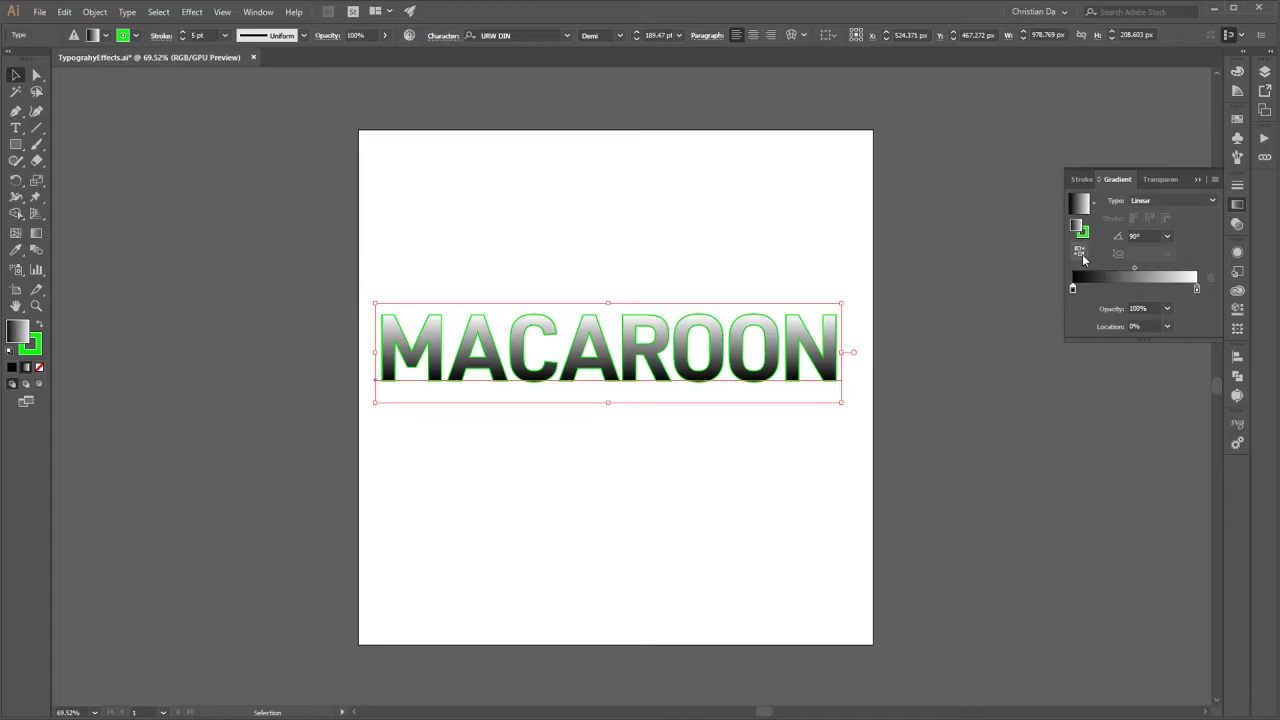
left_click(1080, 255)
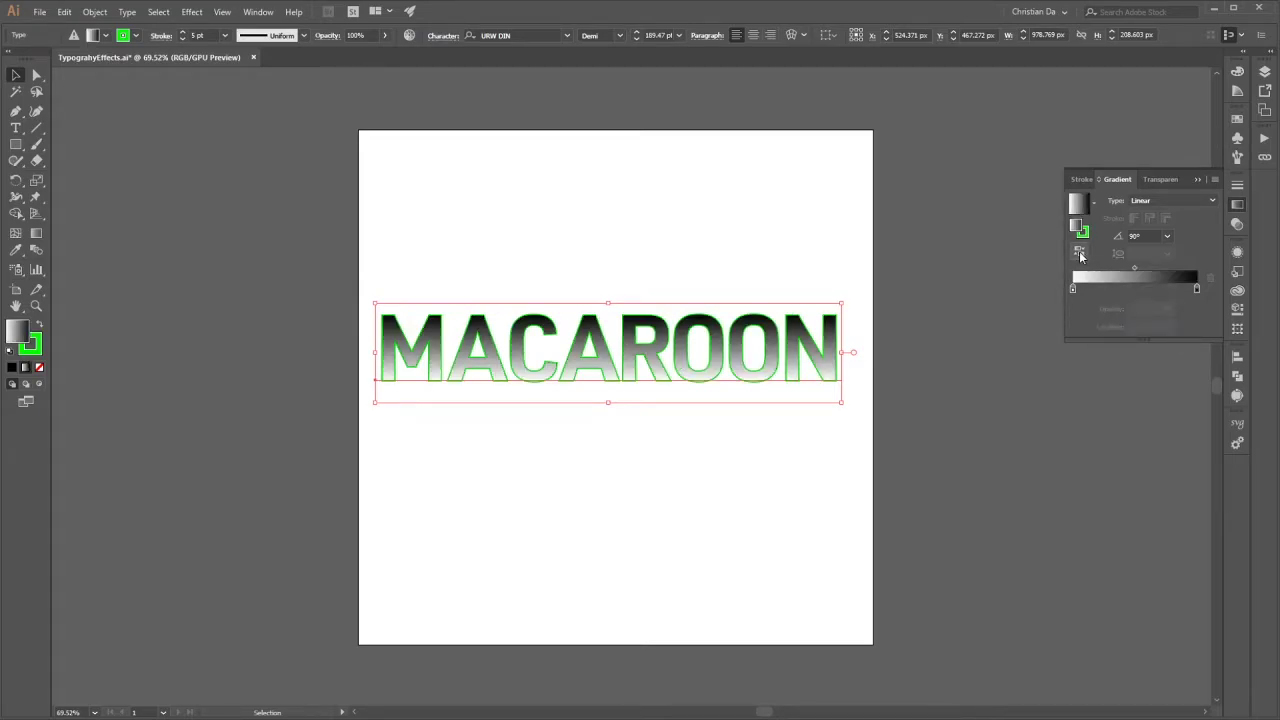
left_click(1080, 255)
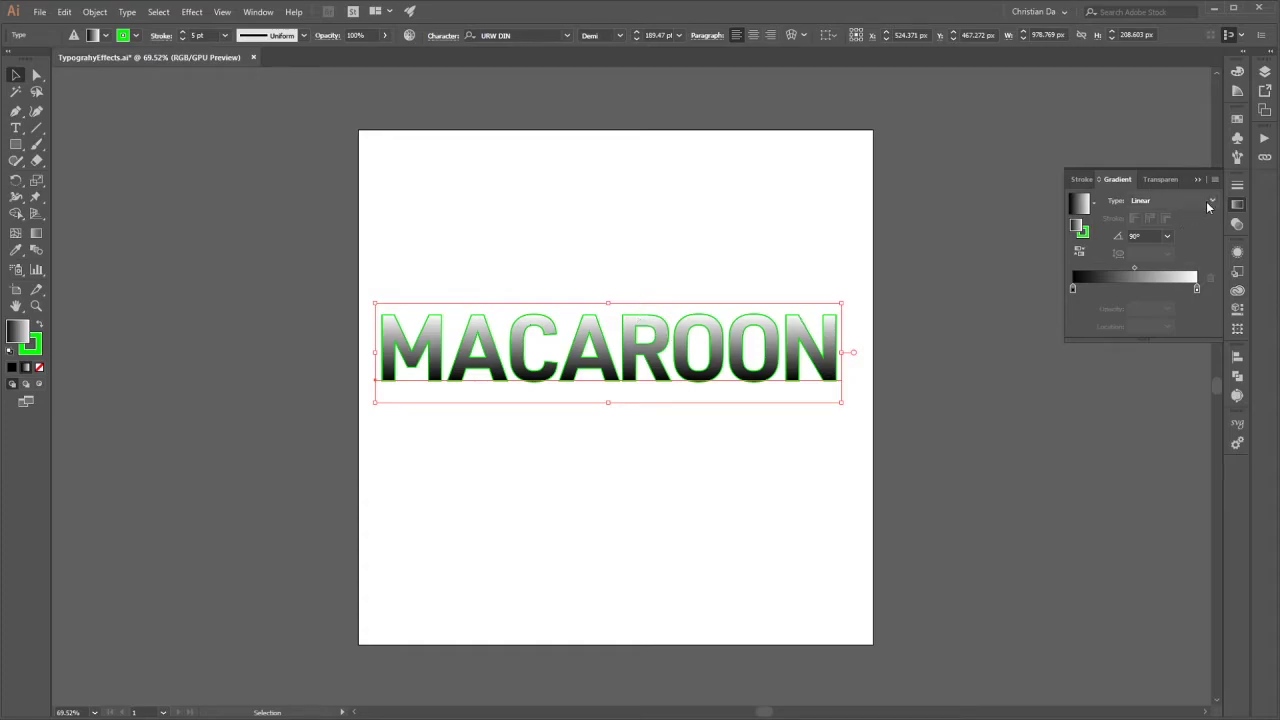
Make the gradient's end stop yellow at 80% opacity and shift the black start stop right
double_click(1199, 289)
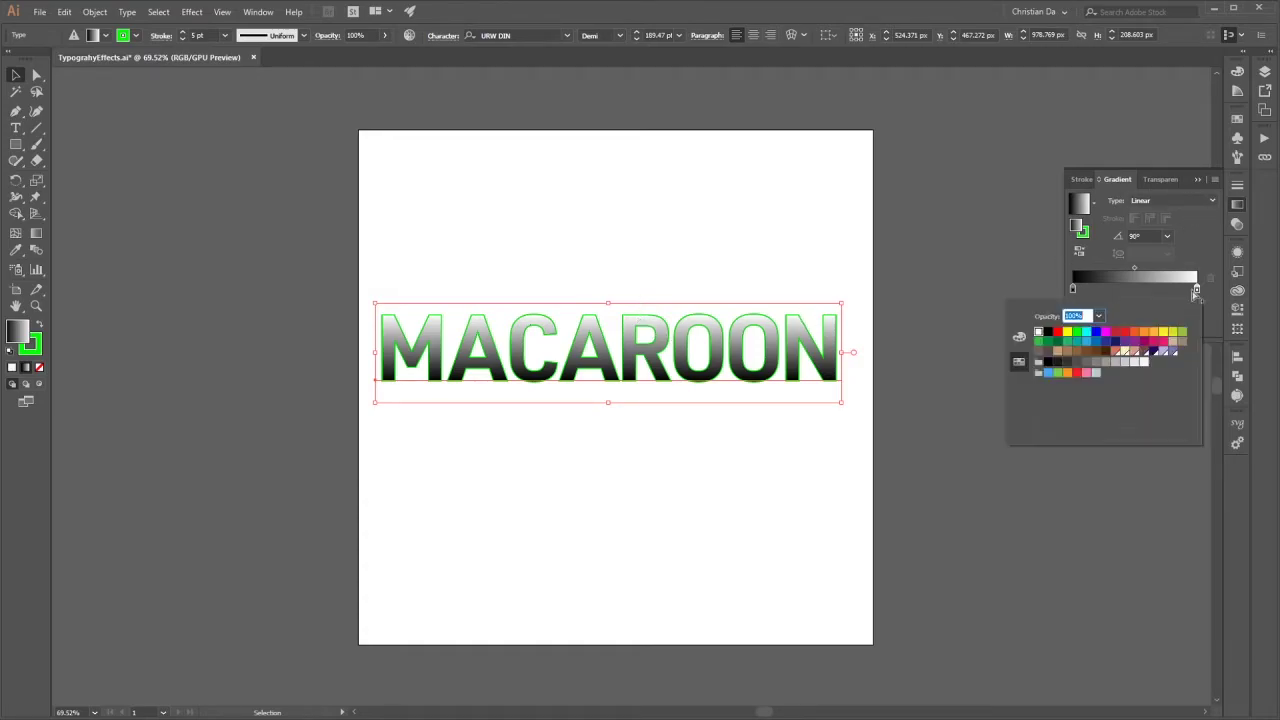
left_click(1067, 333)
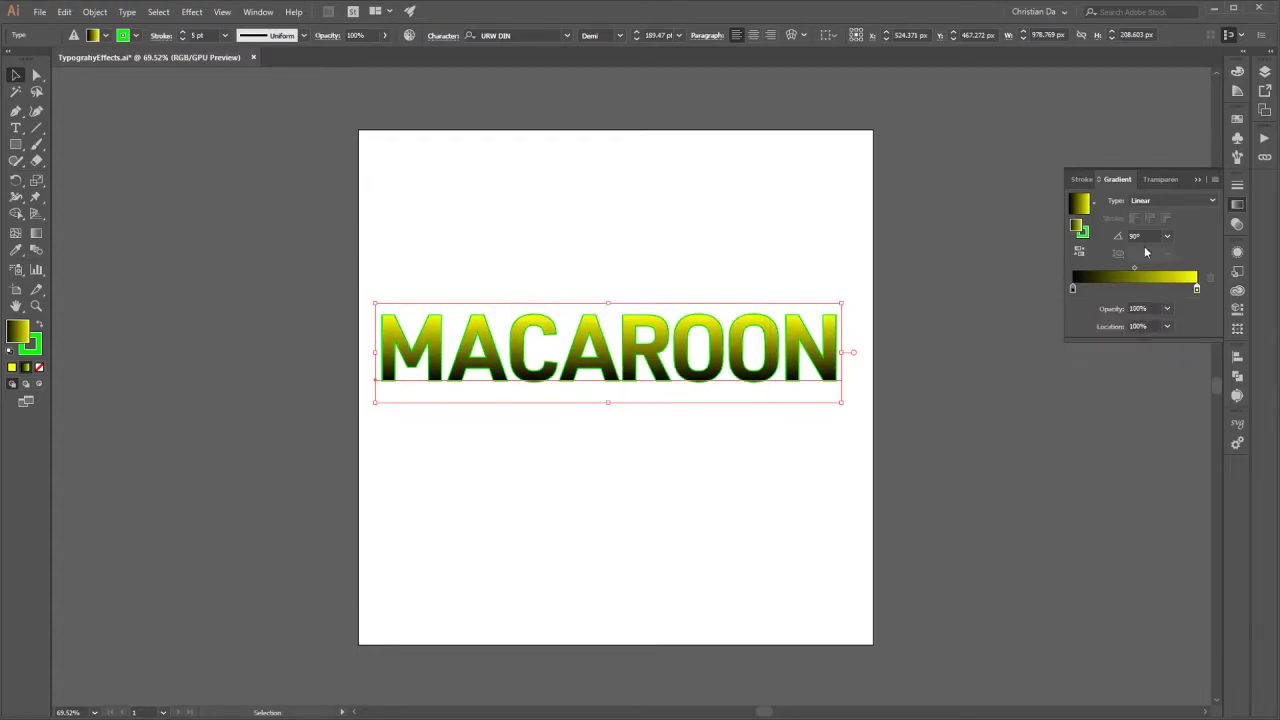
left_click(1167, 308)
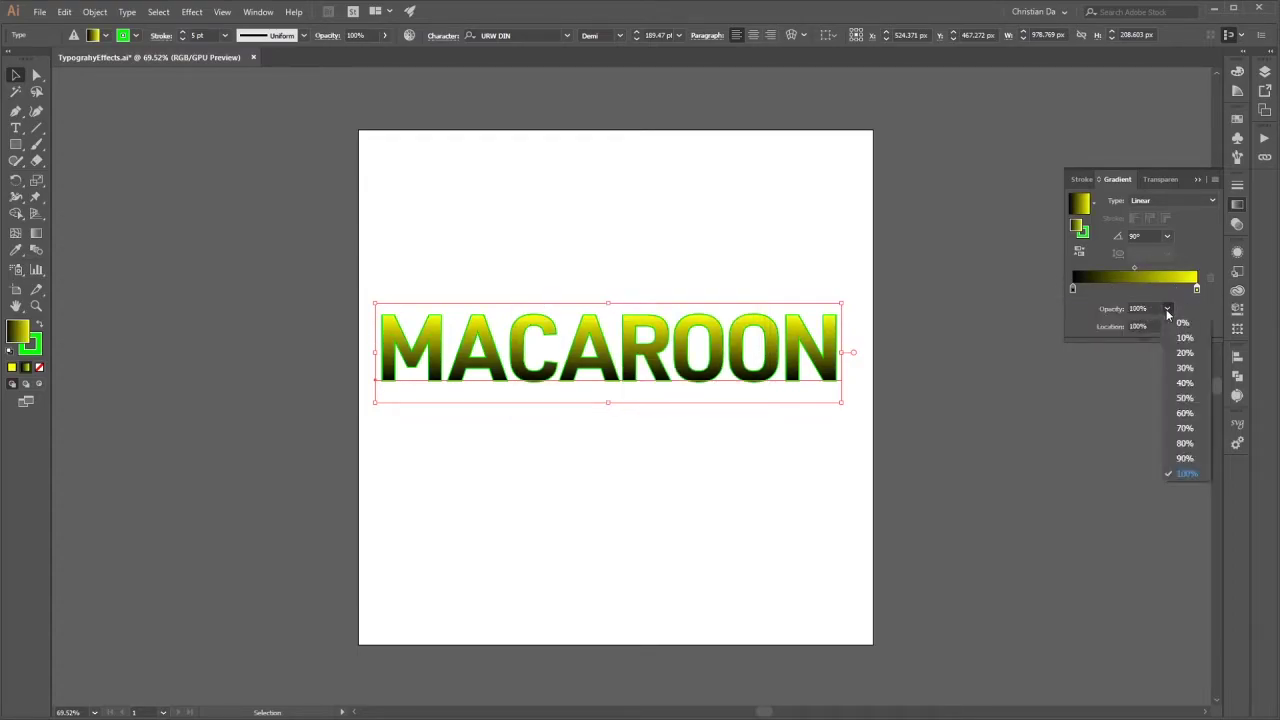
left_click(1182, 443)
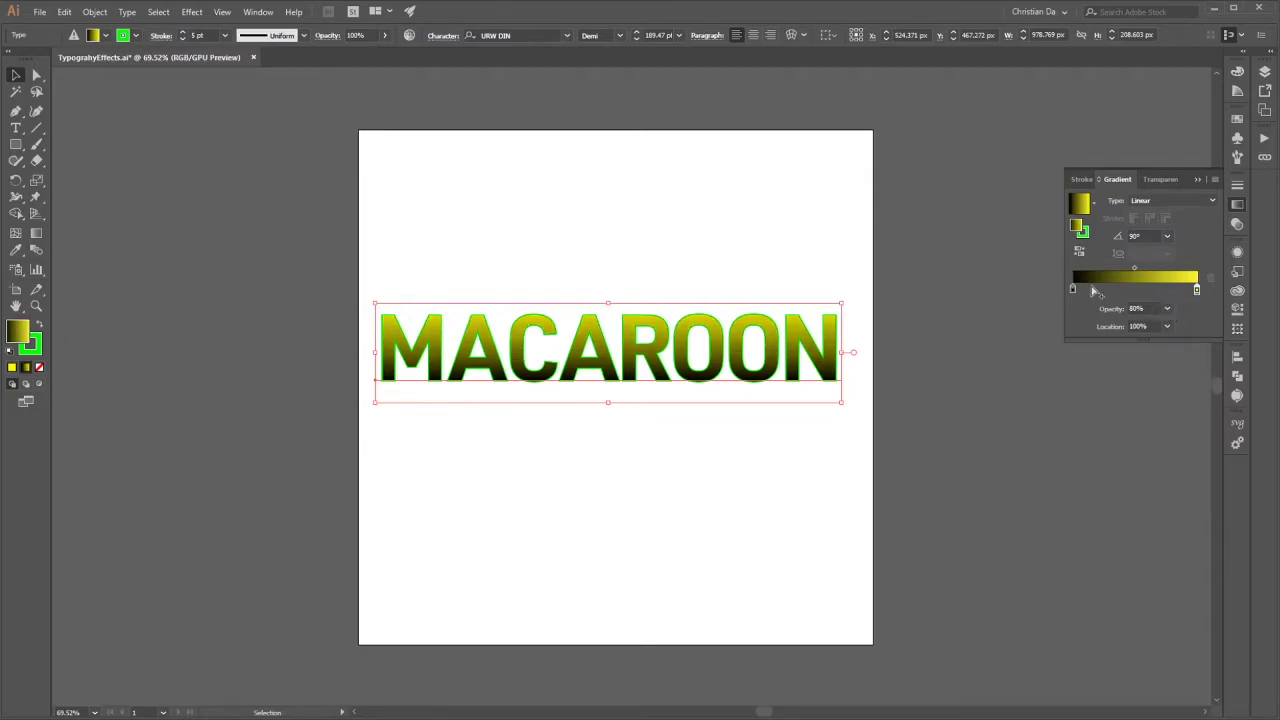
left_click_drag(1073, 289, 1141, 293)
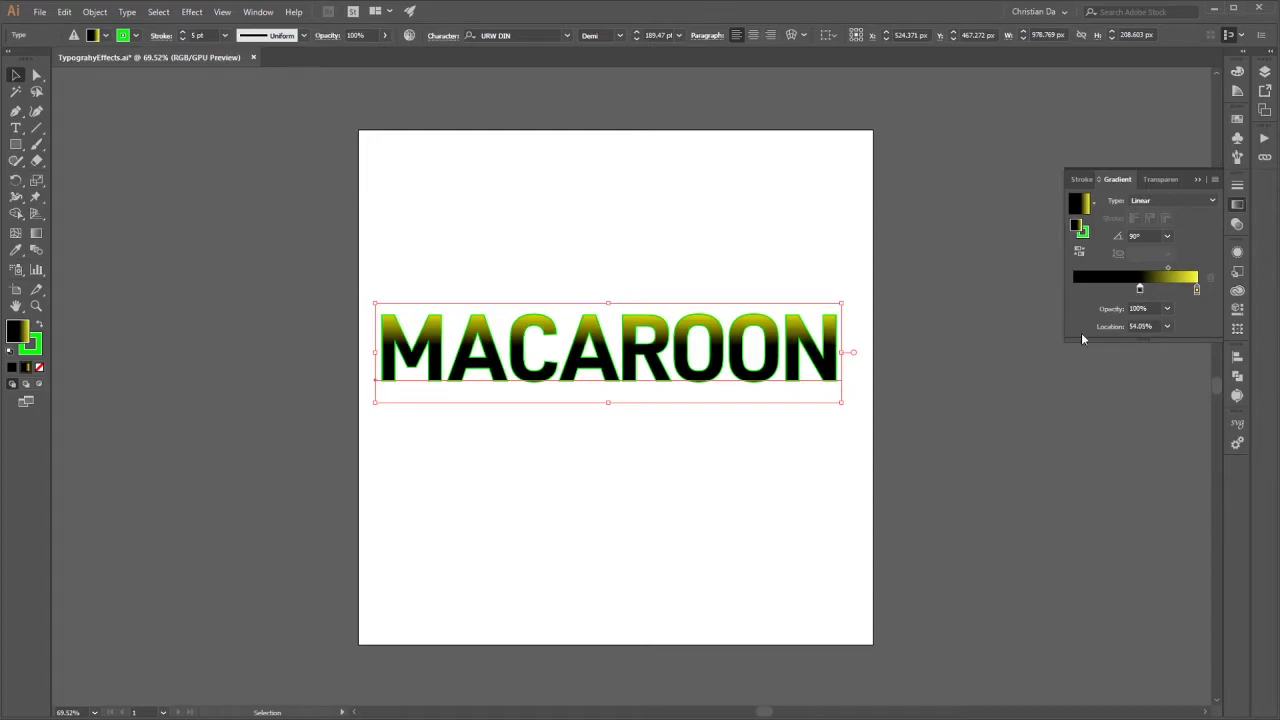
Lower the yellow stop to 60% opacity and push the gradient midpoint to 64.29%
left_click(1196, 289)
left_click(1166, 308)
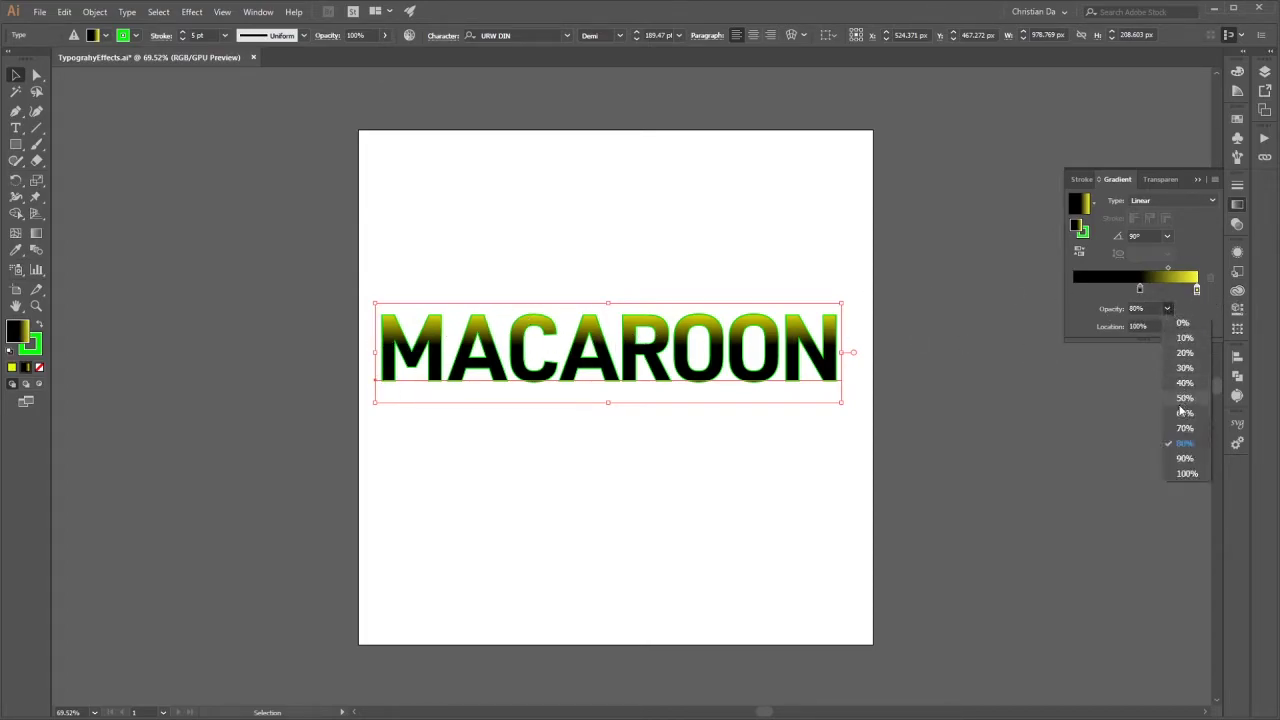
left_click(1180, 418)
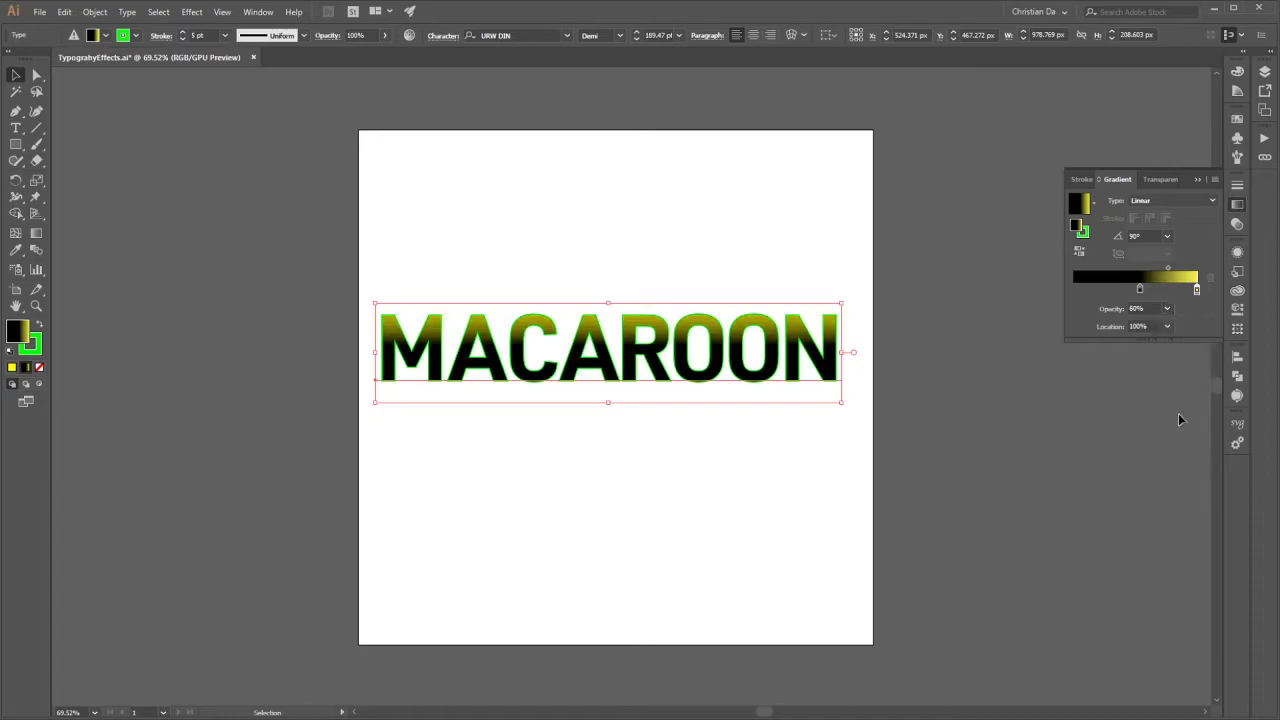
left_click(1141, 289)
left_click_drag(1171, 273, 1182, 274)
left_click(870, 455)
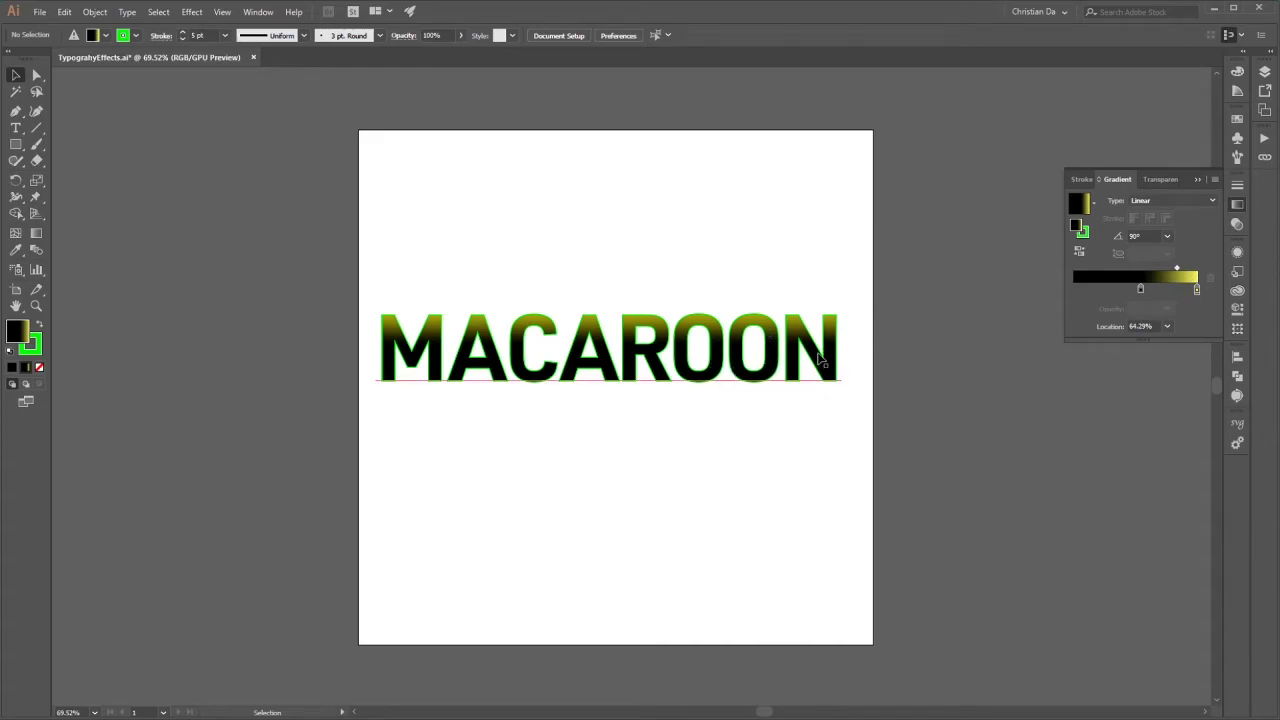
left_click(675, 383)
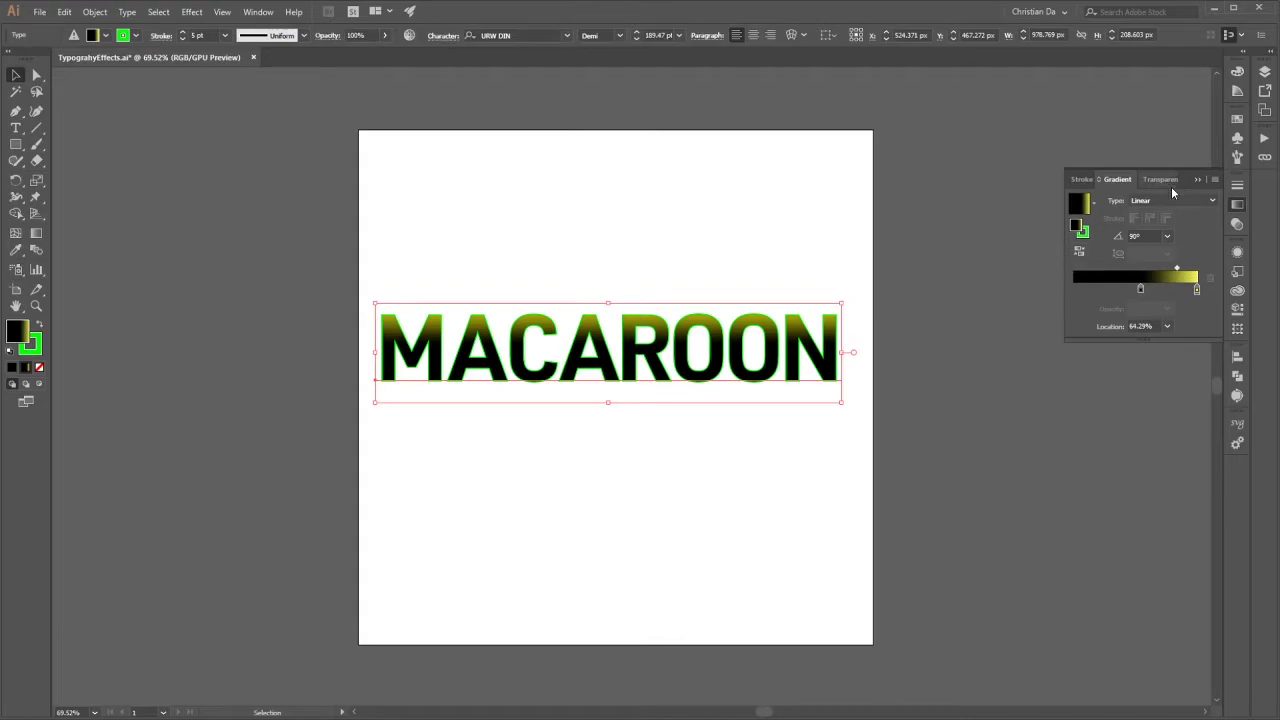
Add a new fill to the MACAROON text in Appearance and set its swatch to dark grey
left_click(1198, 179)
left_click(1237, 254)
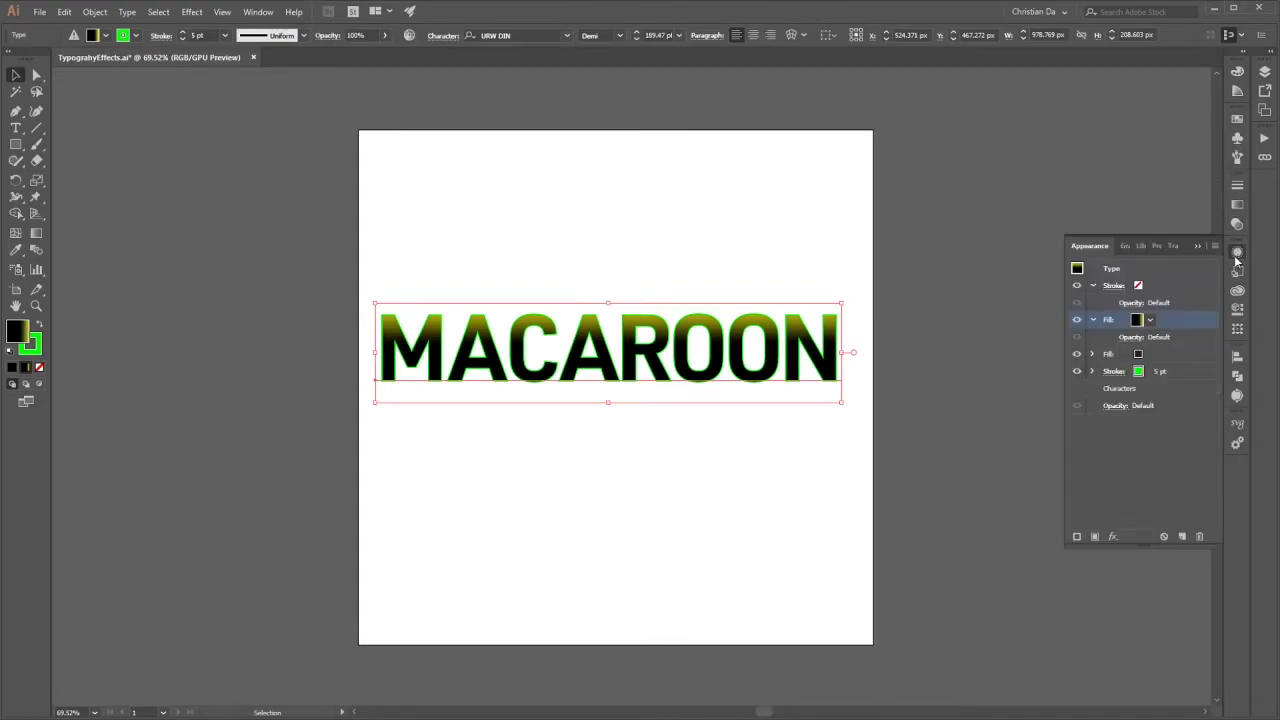
left_click(1095, 537)
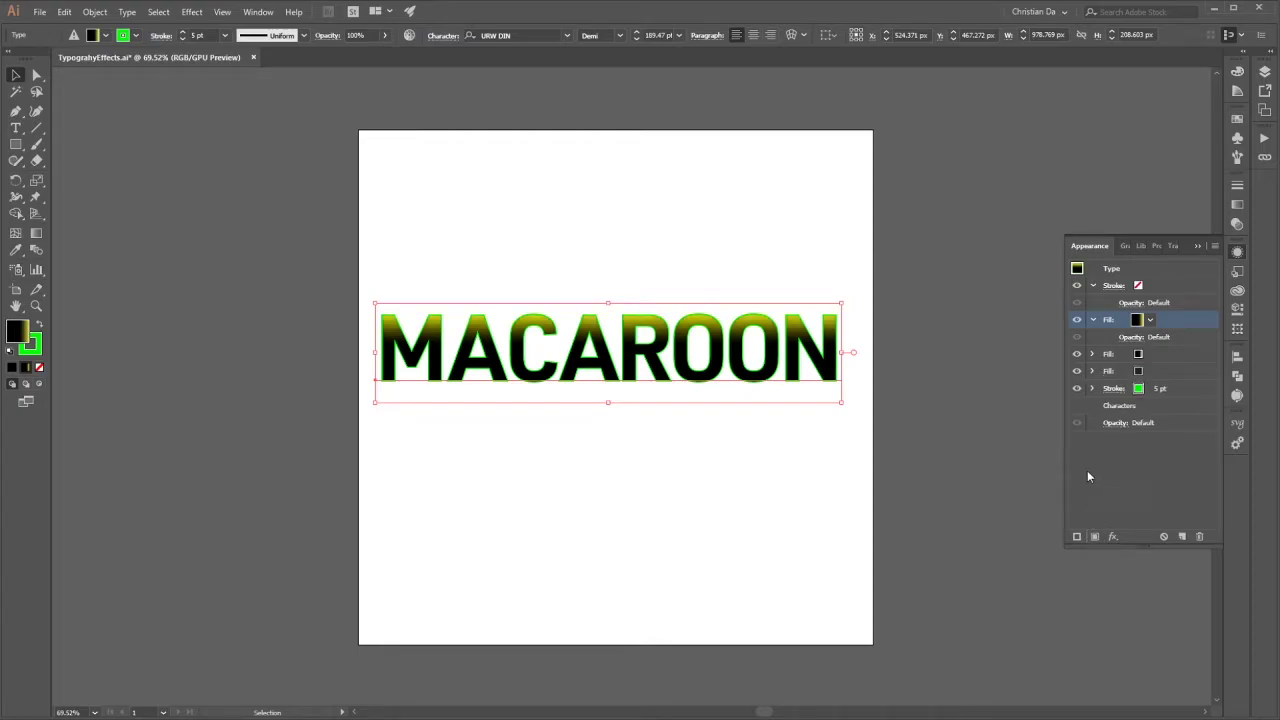
left_click(1149, 320)
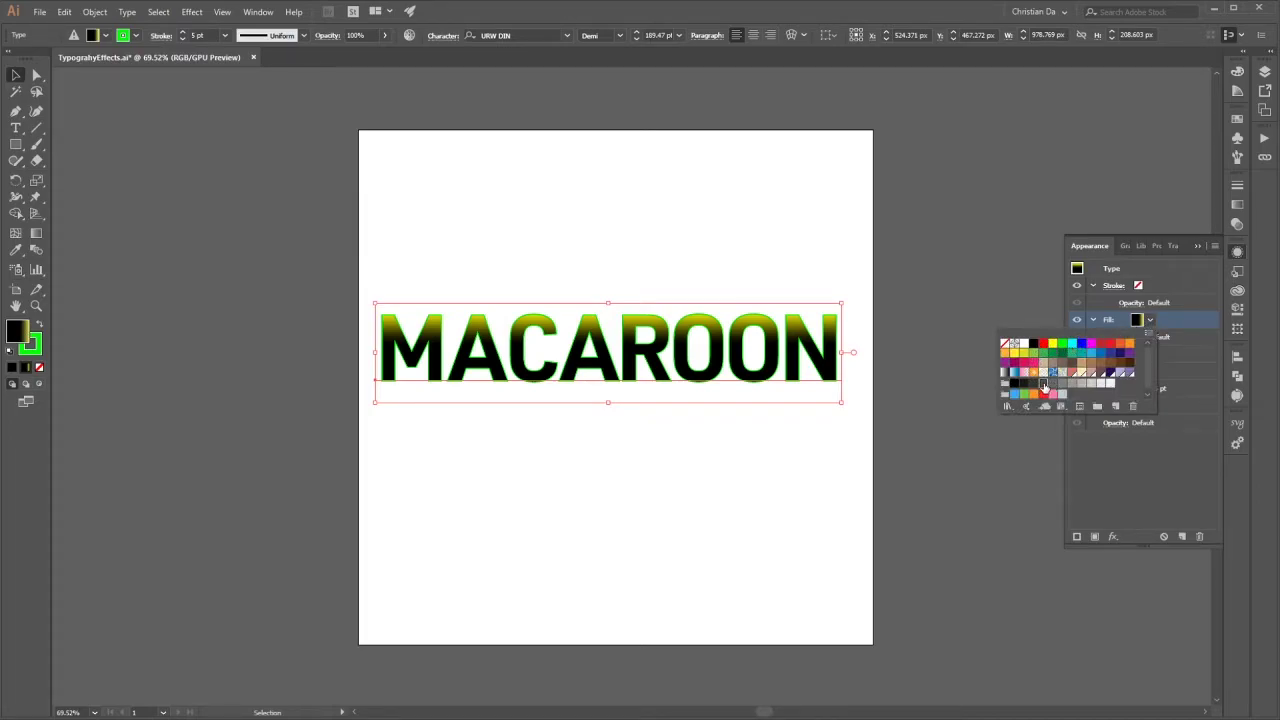
left_click(1030, 391)
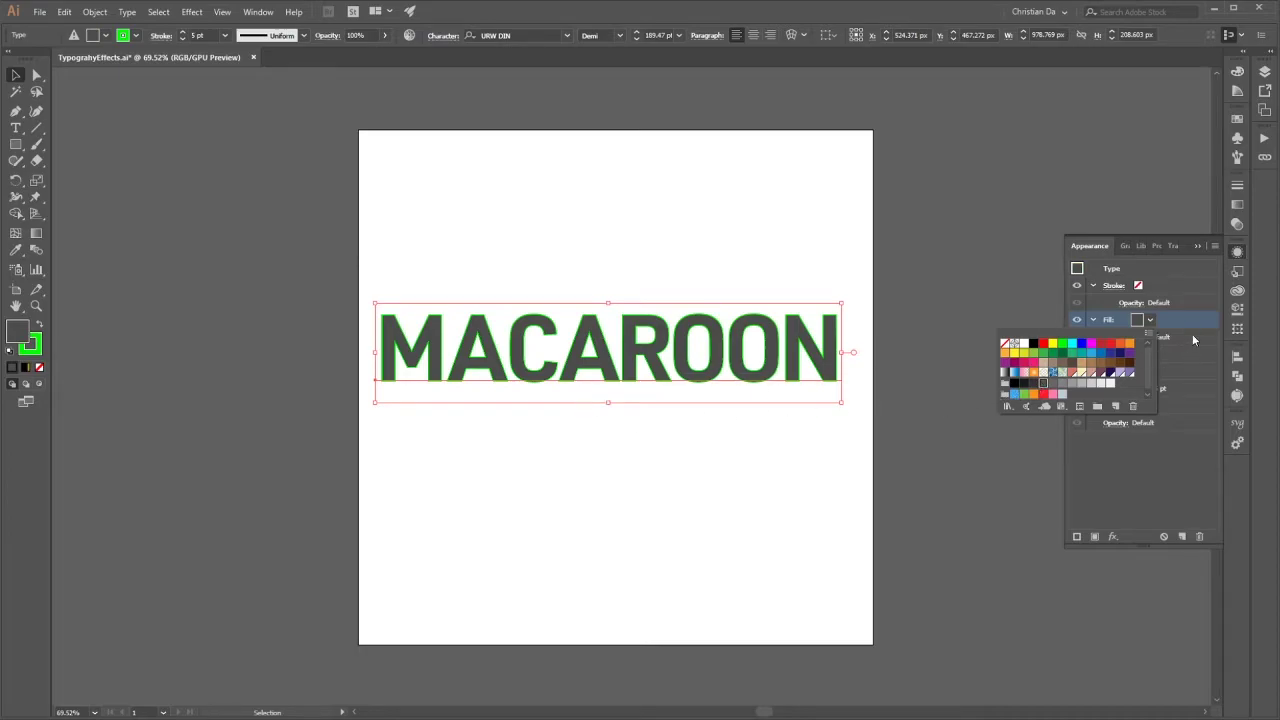
left_click(1151, 321)
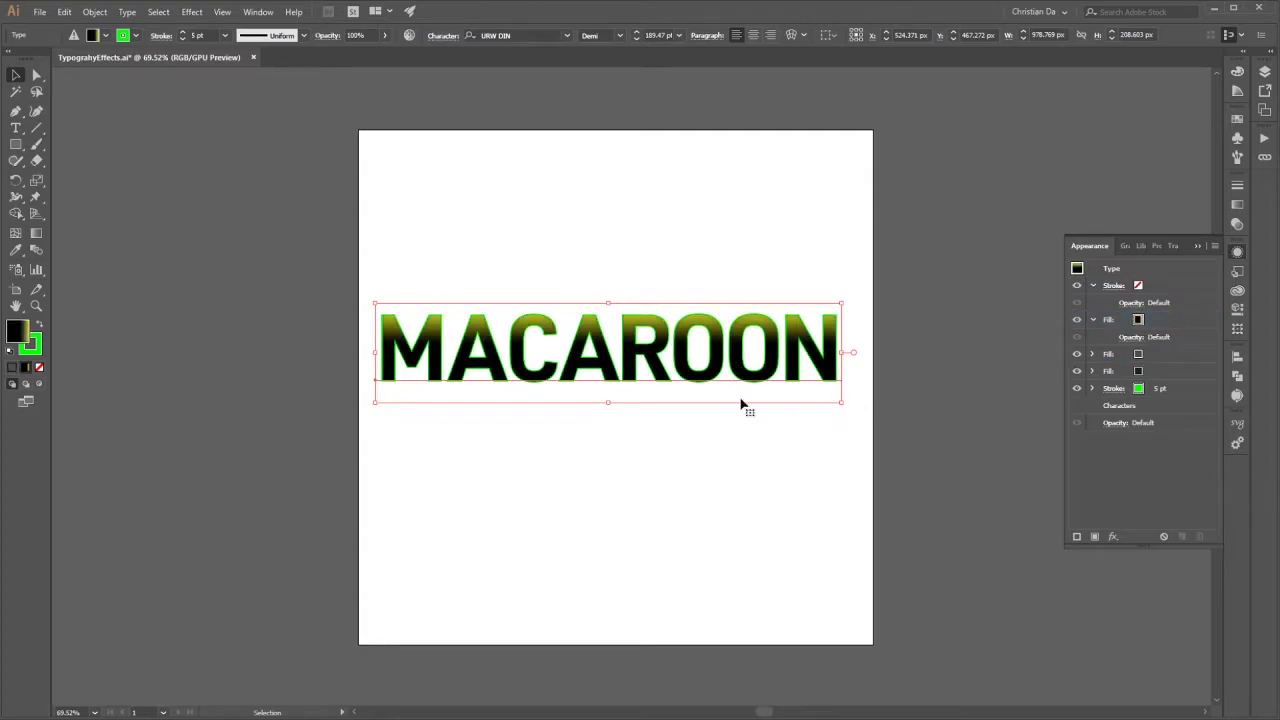
Set the top gradient's black start stop to 0% opacity so the grey fill shows through
left_click(1162, 321)
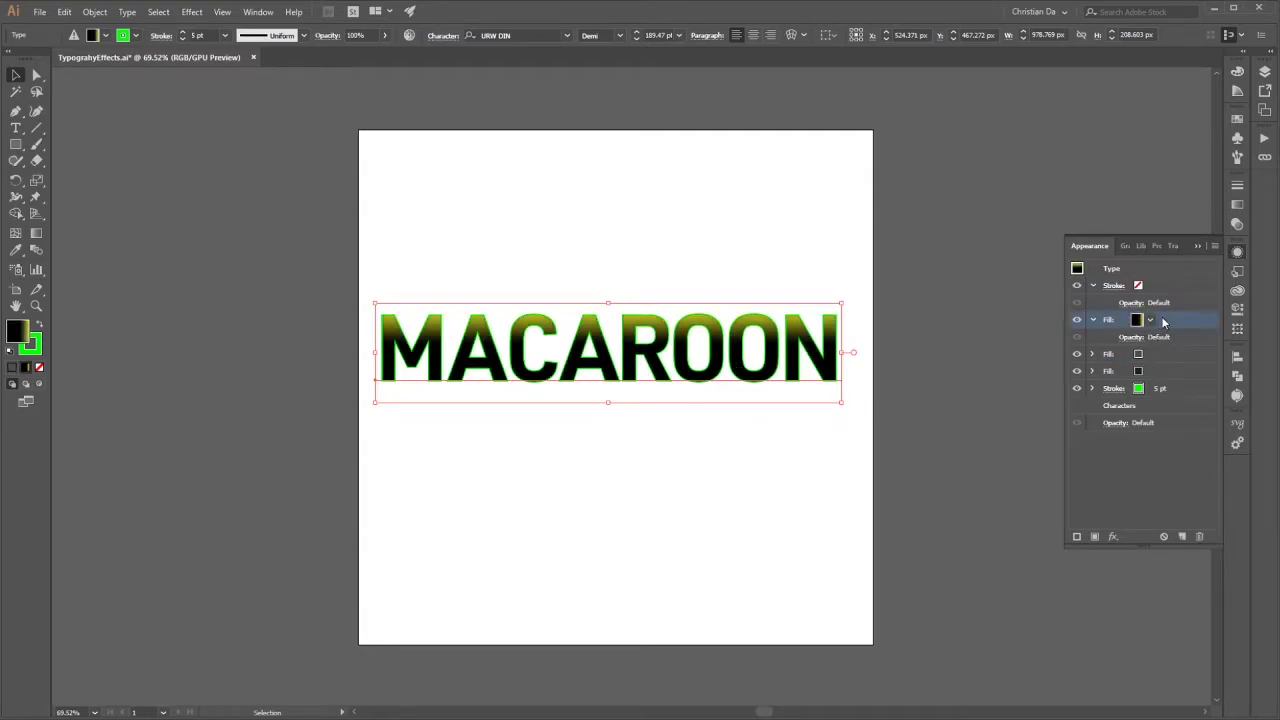
left_click(1237, 204)
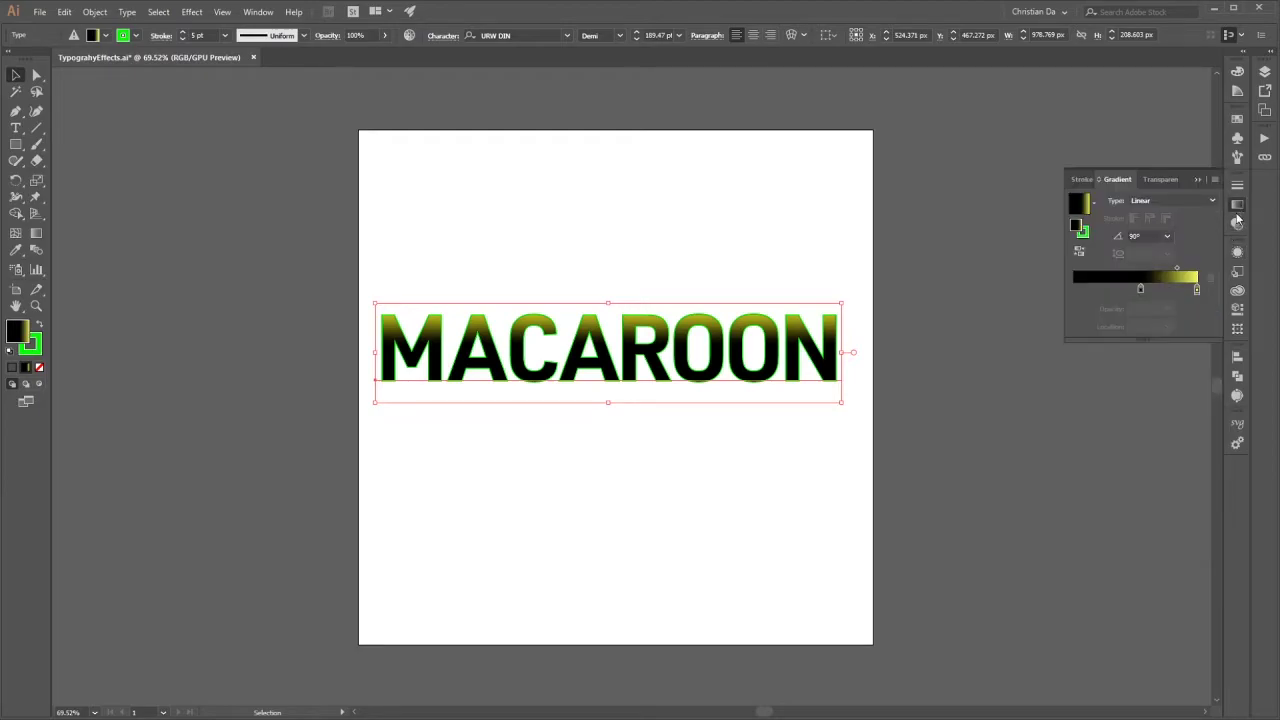
left_click(1140, 289)
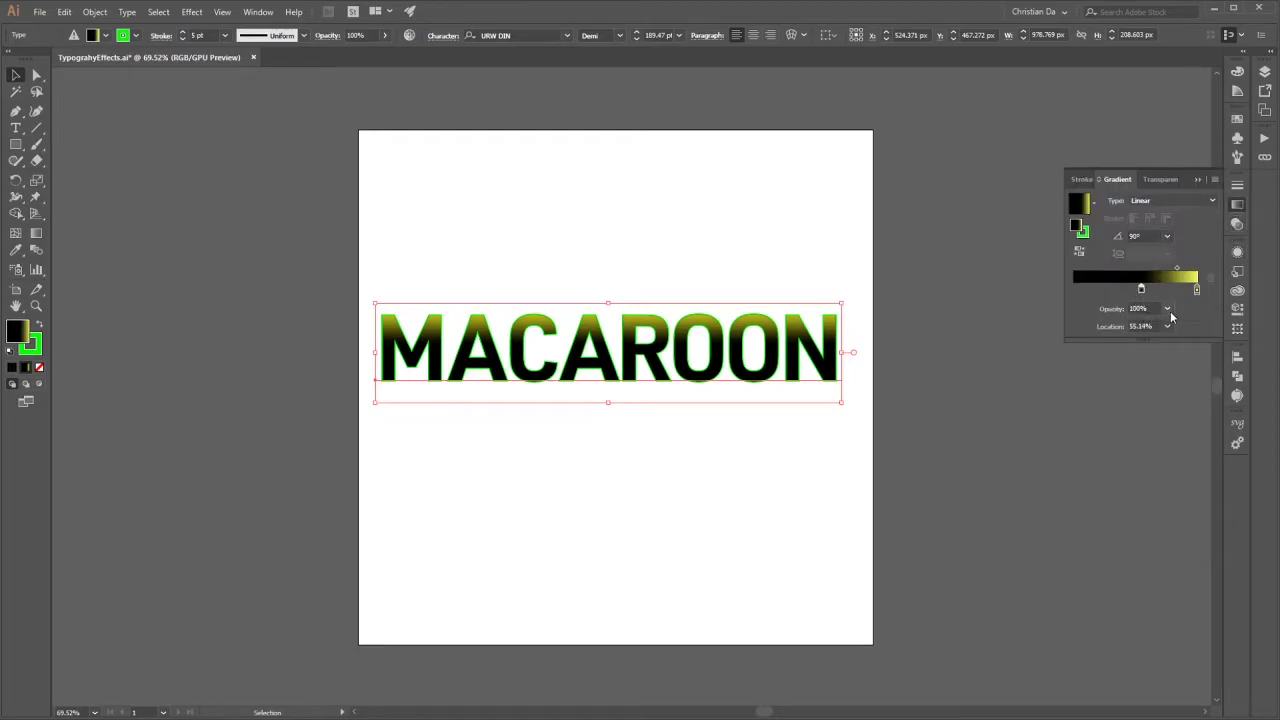
left_click(1167, 308)
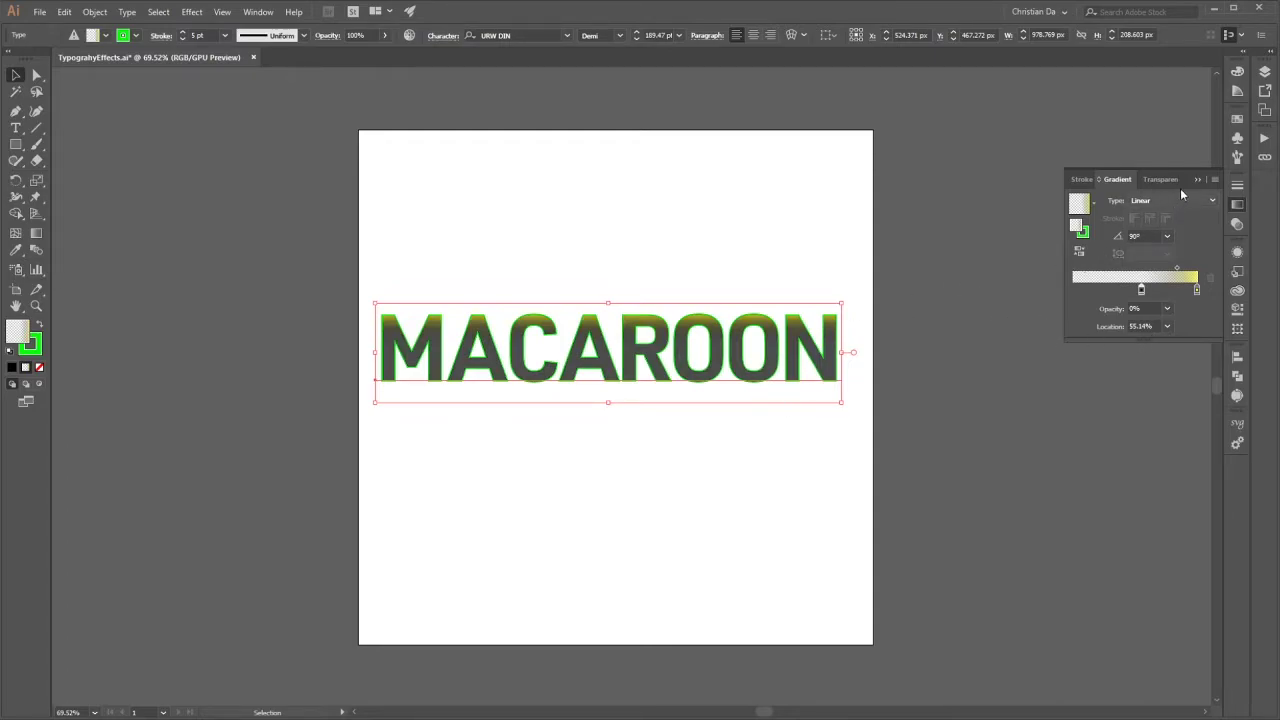
left_click(1199, 179)
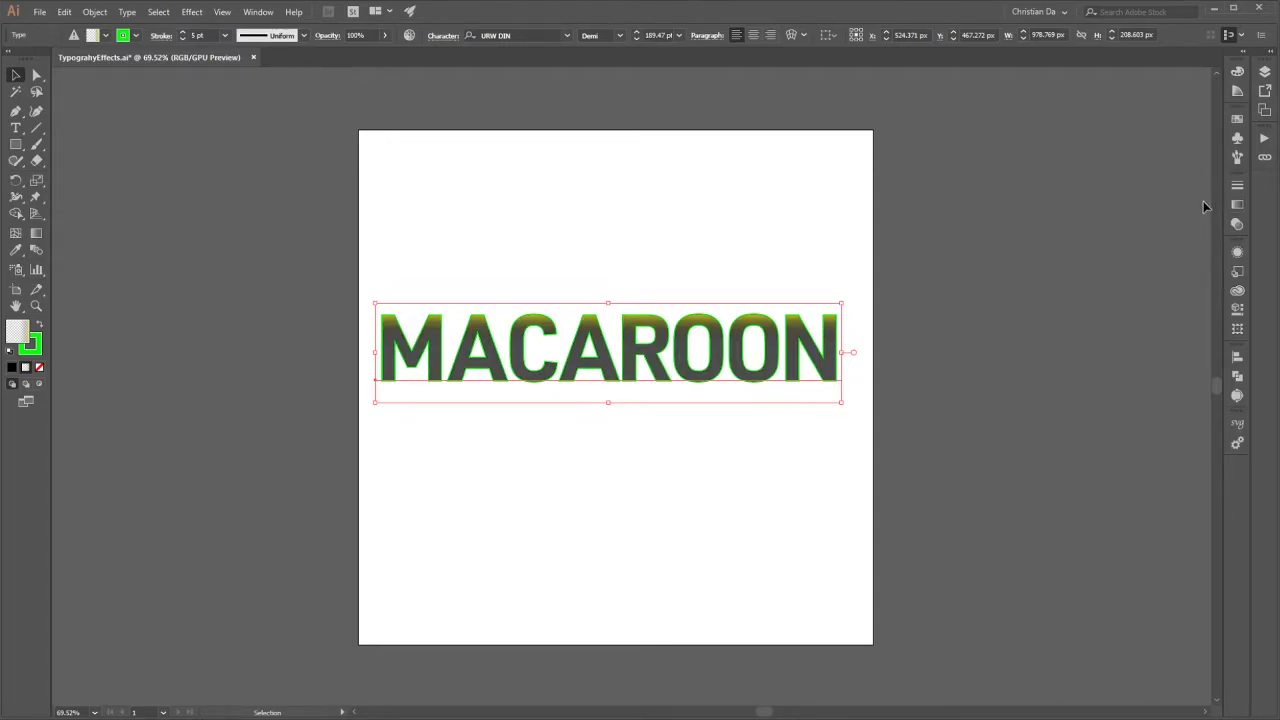
Select the dark grey Fill row in Appearance and bring up the effects list
left_click(1237, 252)
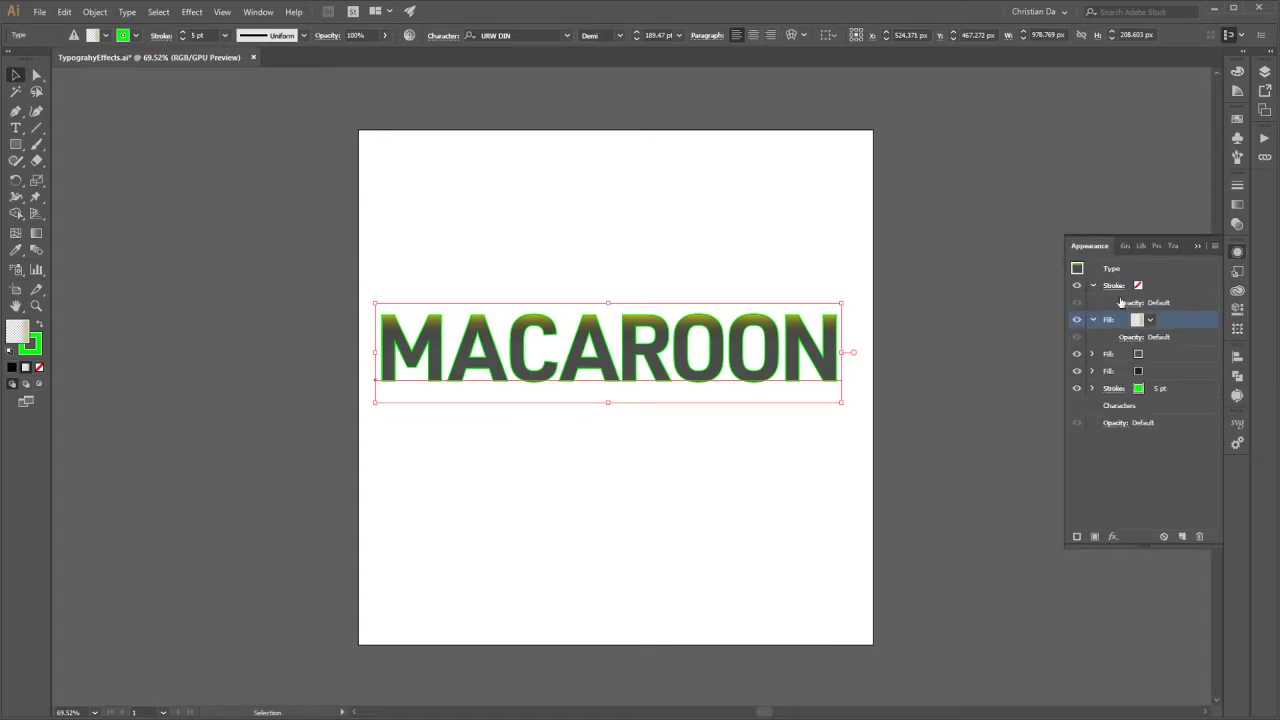
left_click(1155, 355)
left_click(1093, 355)
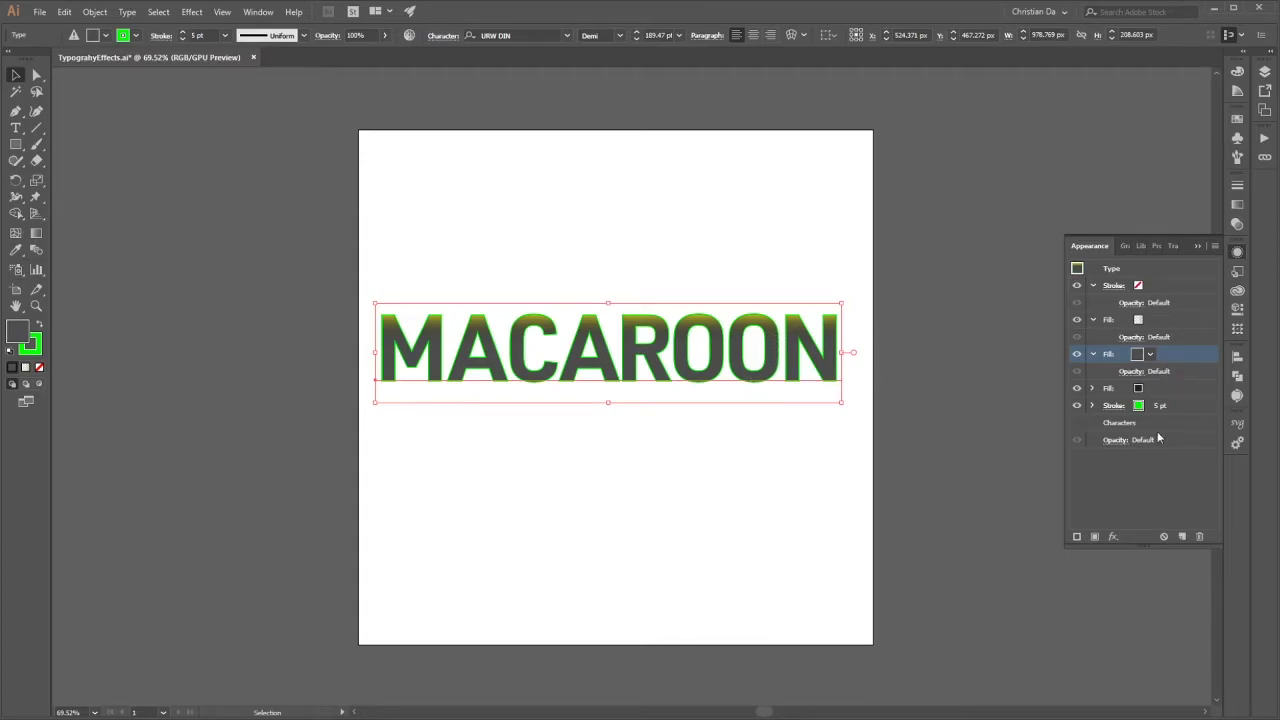
left_click(1089, 489)
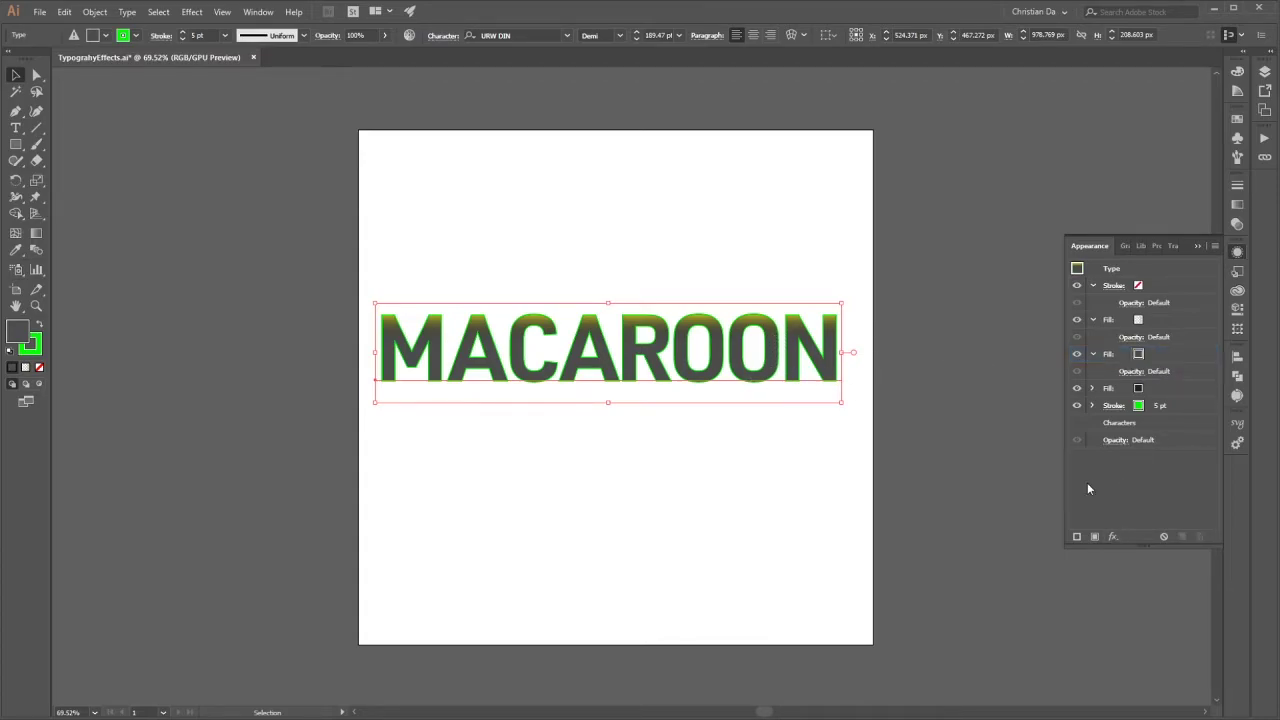
left_click(1115, 541)
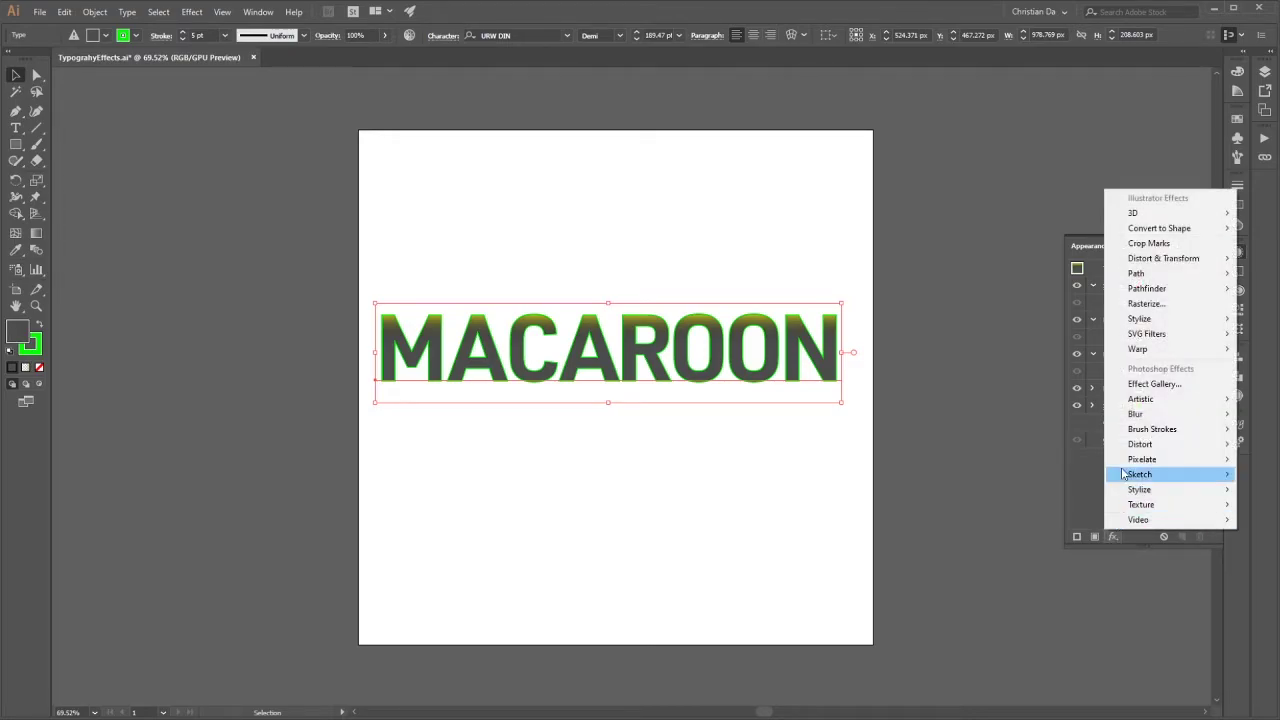
Open the Offset Path effect with preview on, trying a -2 px offset
mouse_move(1157, 279)
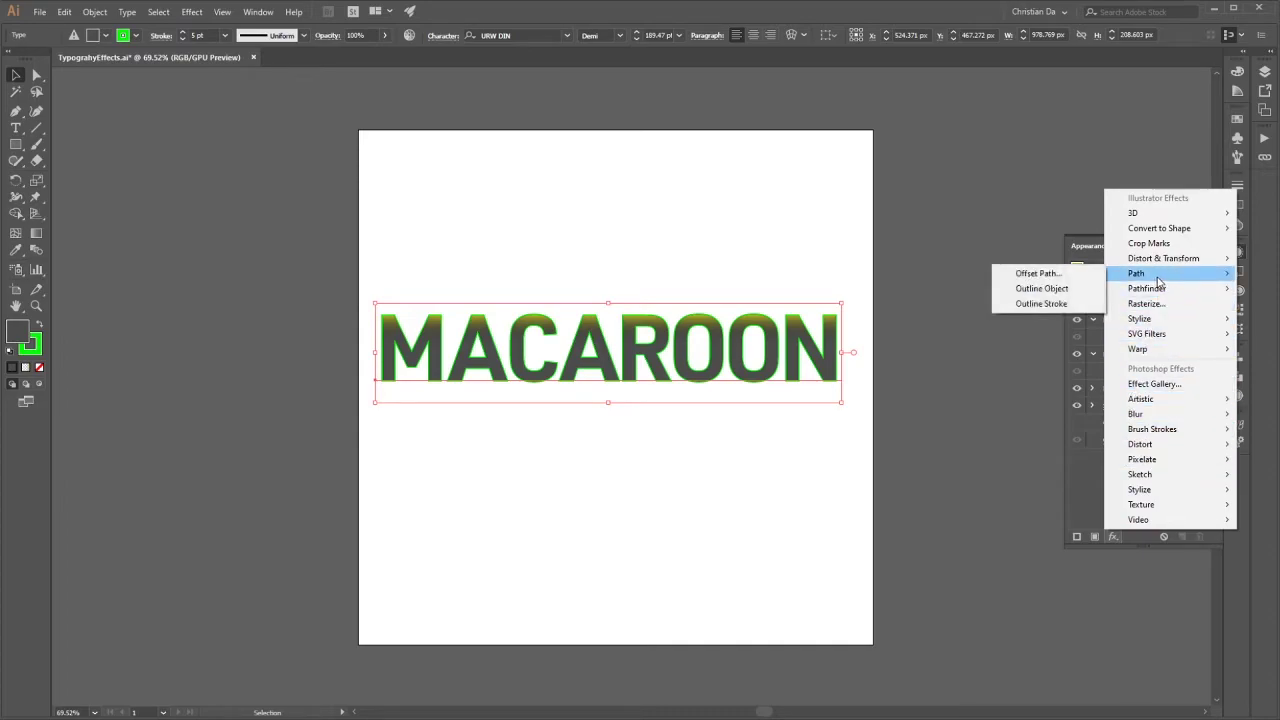
left_click(1038, 273)
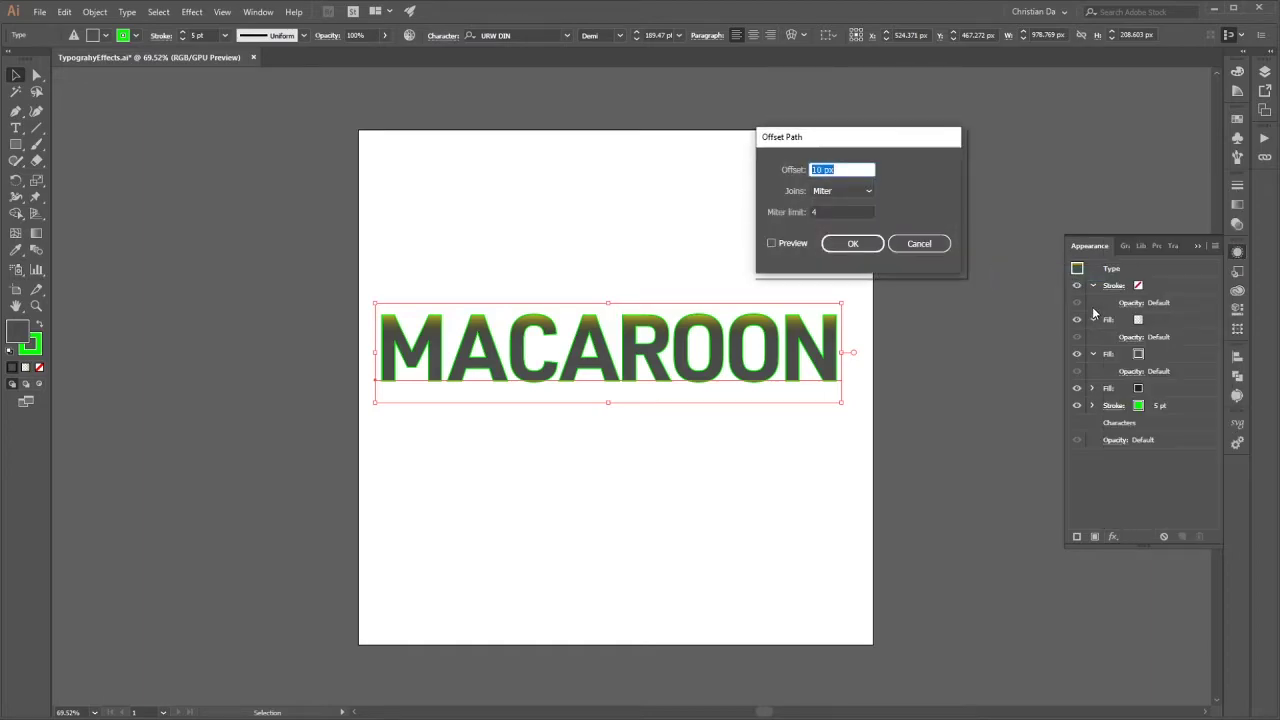
left_click_drag(885, 148, 939, 190)
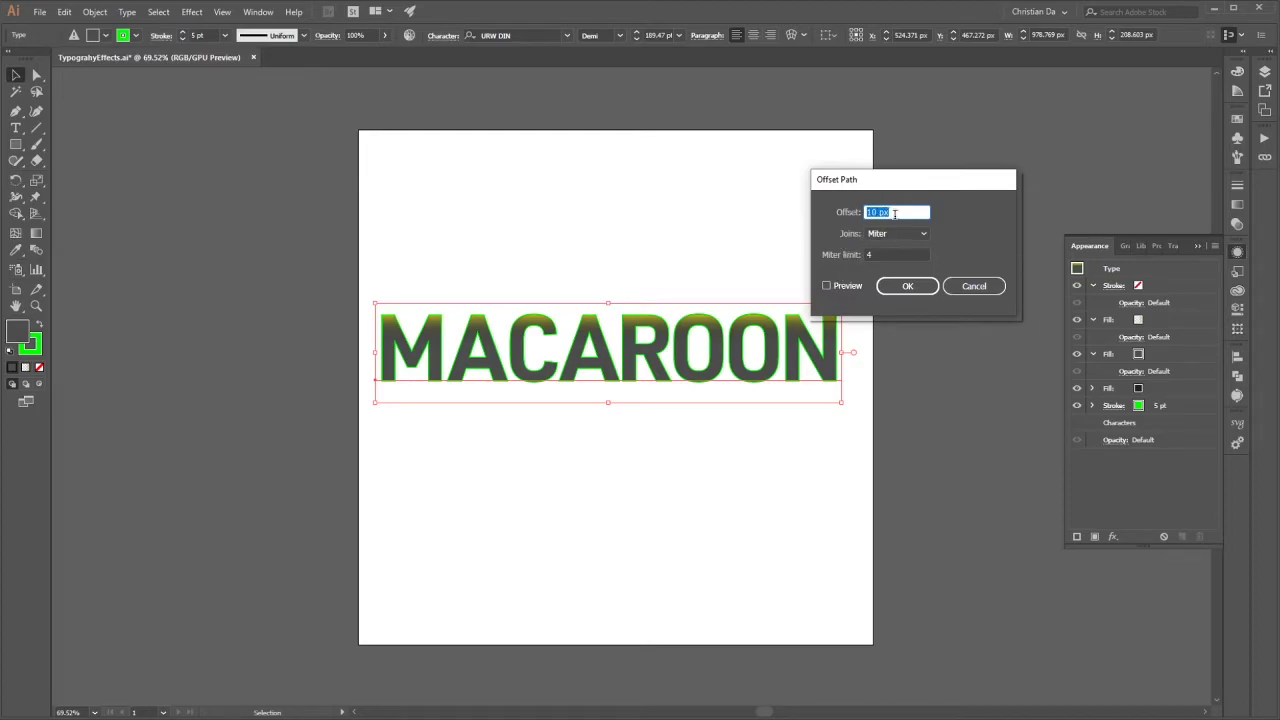
left_click(828, 287)
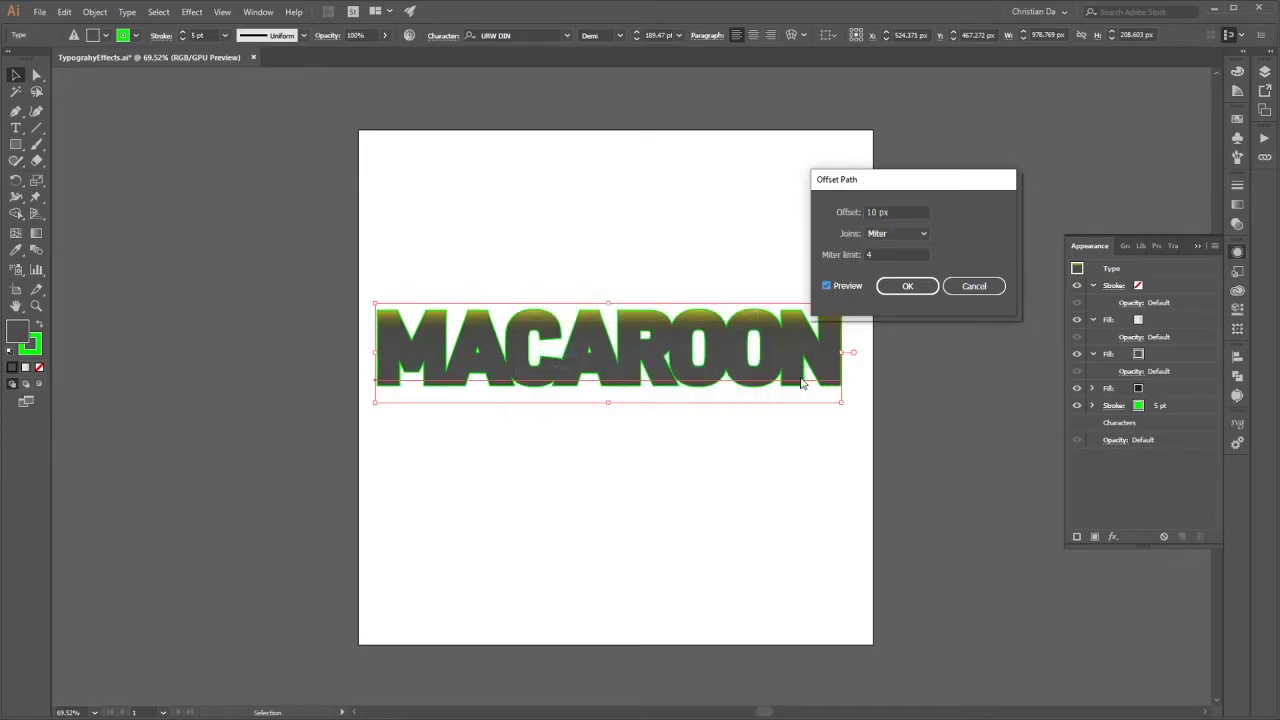
double_click(871, 212)
key("BackSpace")
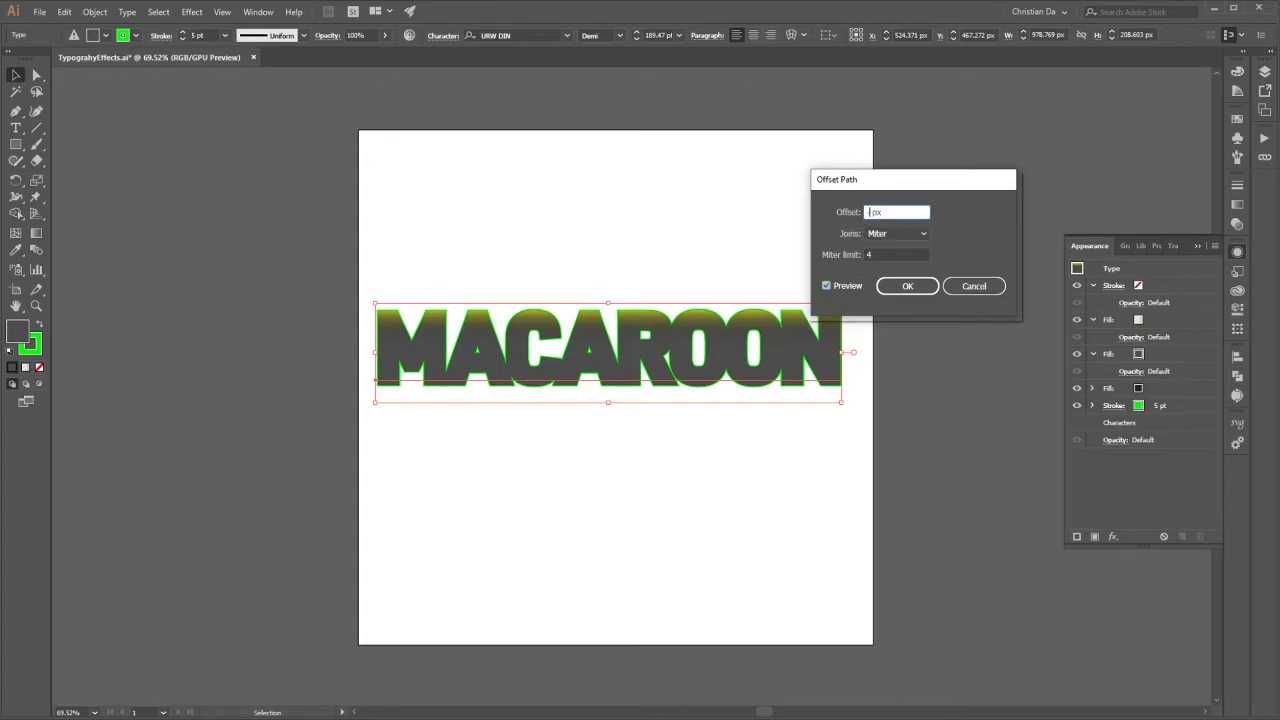
key("Tab")
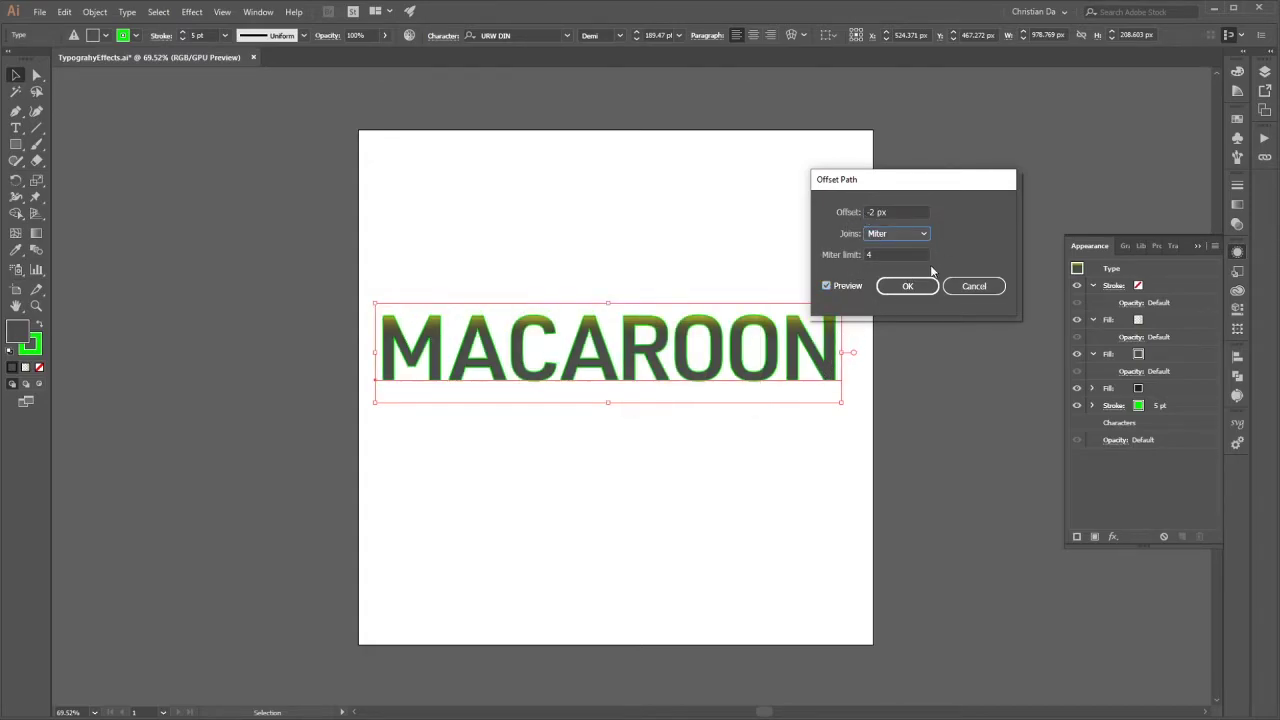
Settle the offset at -3 px with Miter joins, limit 4, and apply it
double_click(872, 212)
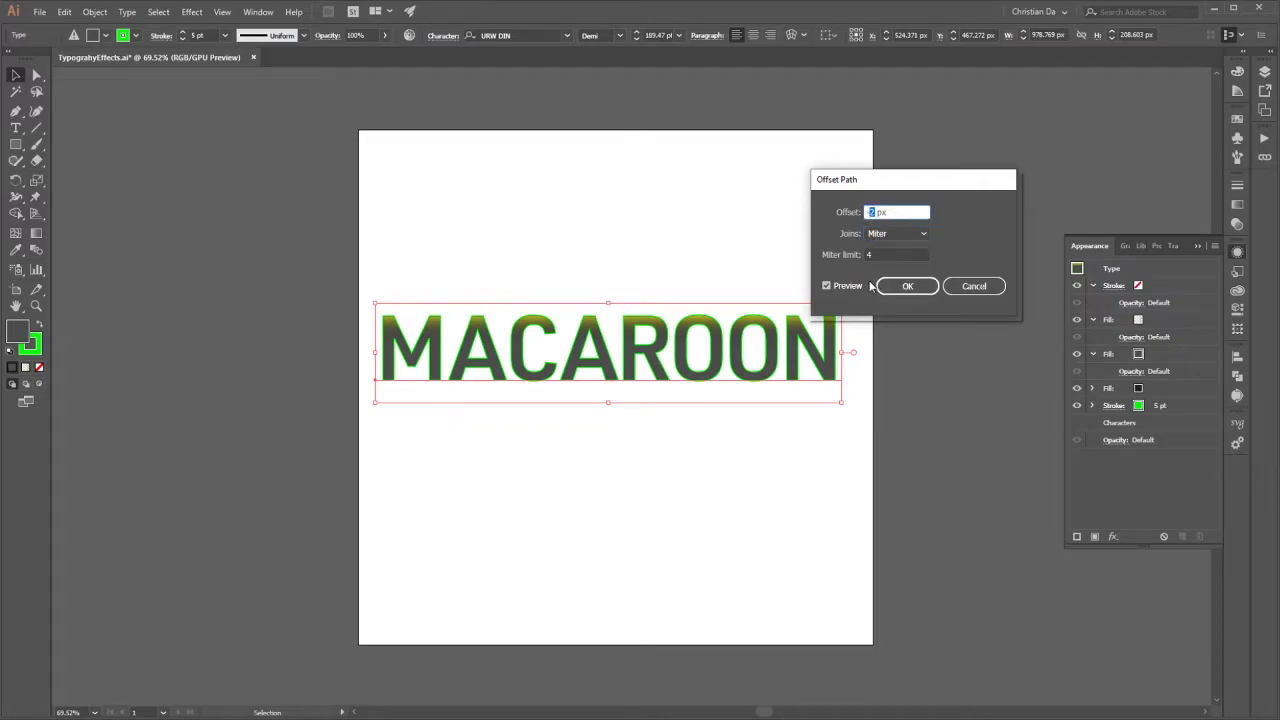
type("-1")
key("Tab")
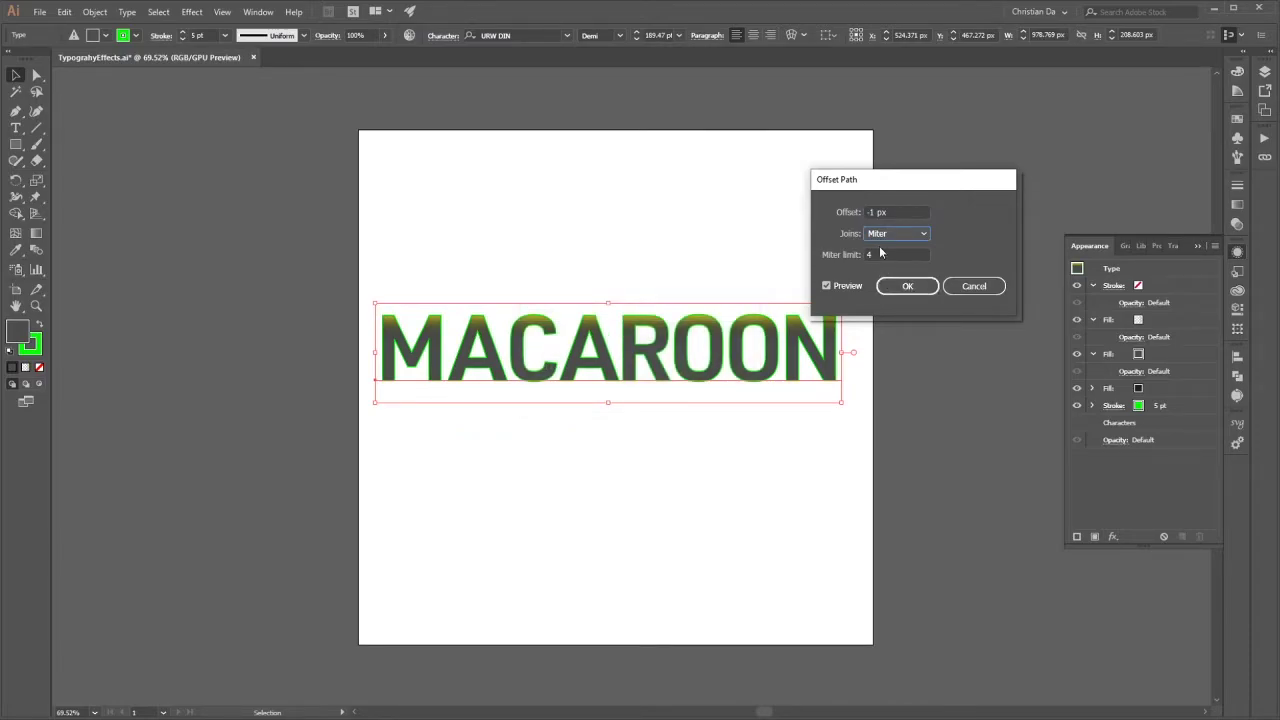
left_click(872, 211)
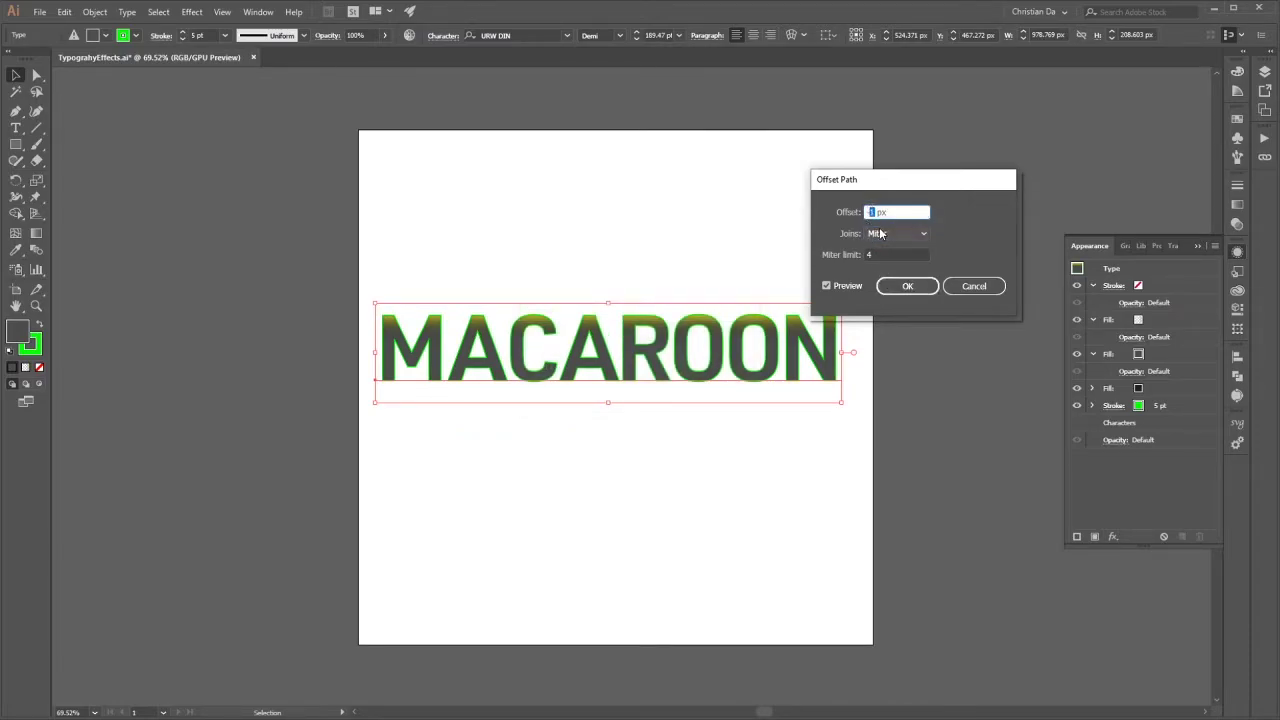
key("Tab")
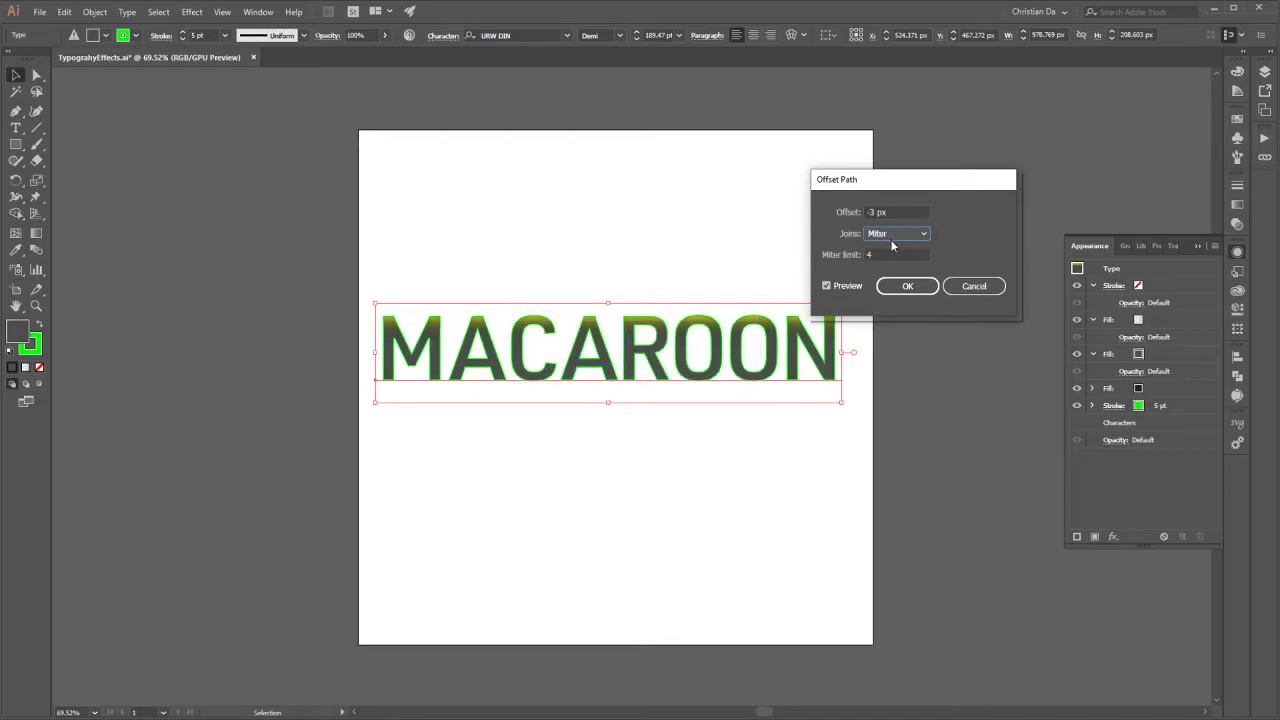
left_click(907, 286)
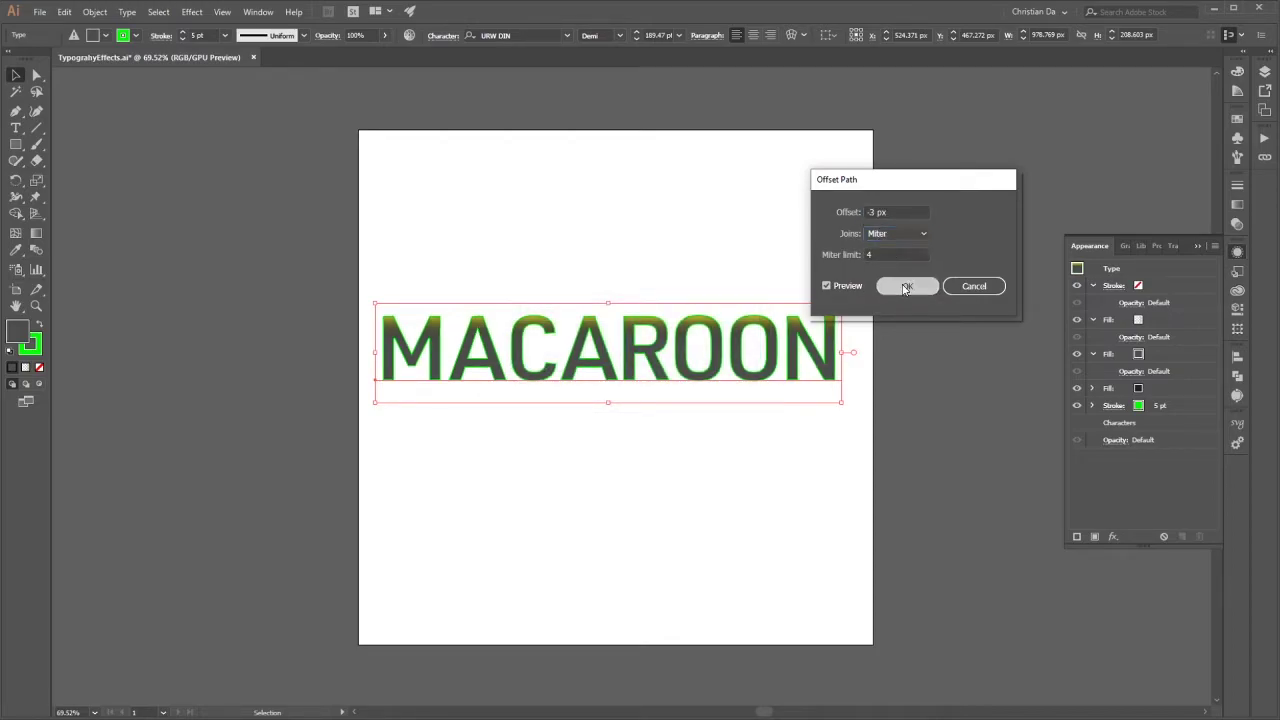
key("z")
left_click(806, 352)
Move the Offset Path effect into the second Fill row of the Appearance panel
left_click_drag(795, 376, 984, 314)
left_click(1110, 371)
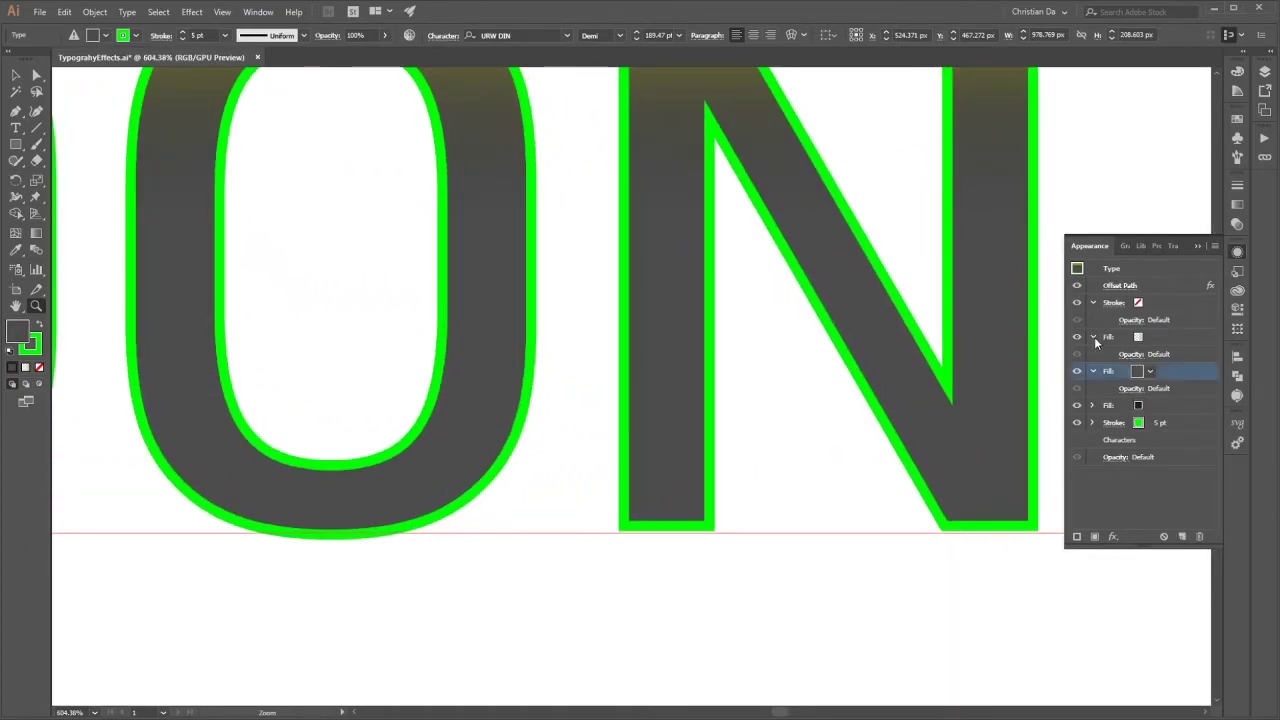
left_click(1172, 287)
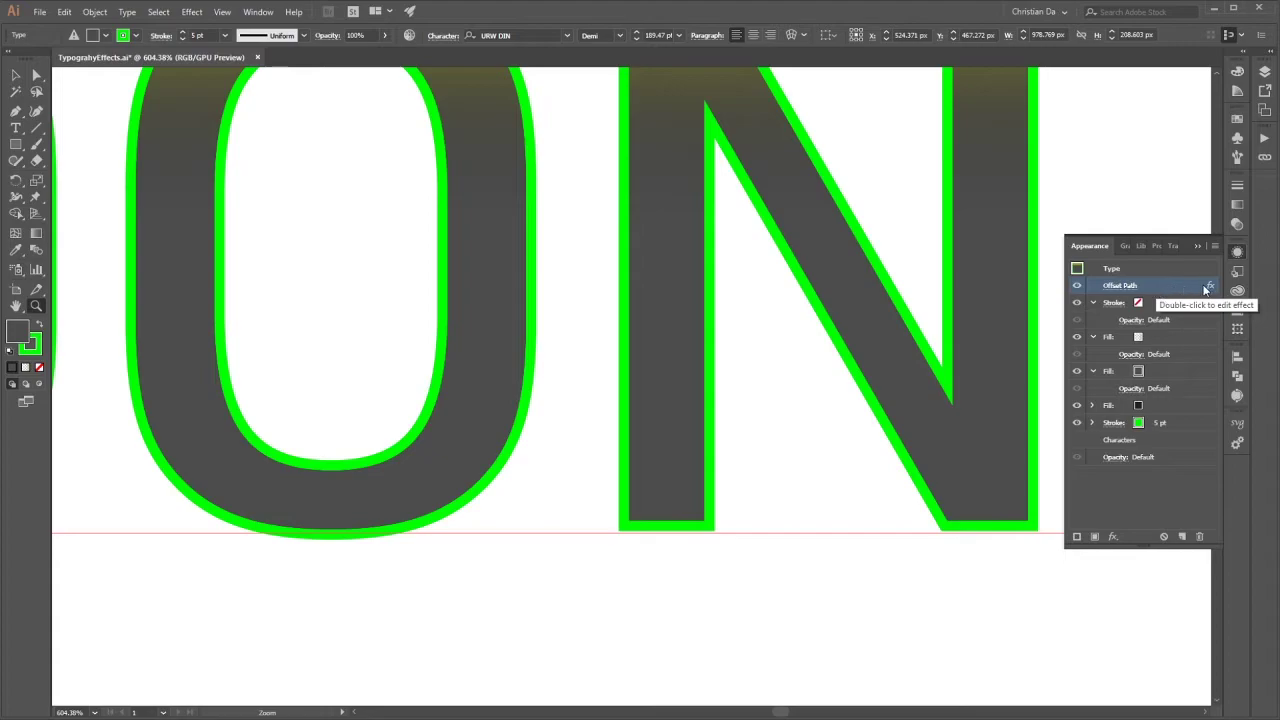
left_click_drag(1155, 290, 1152, 376)
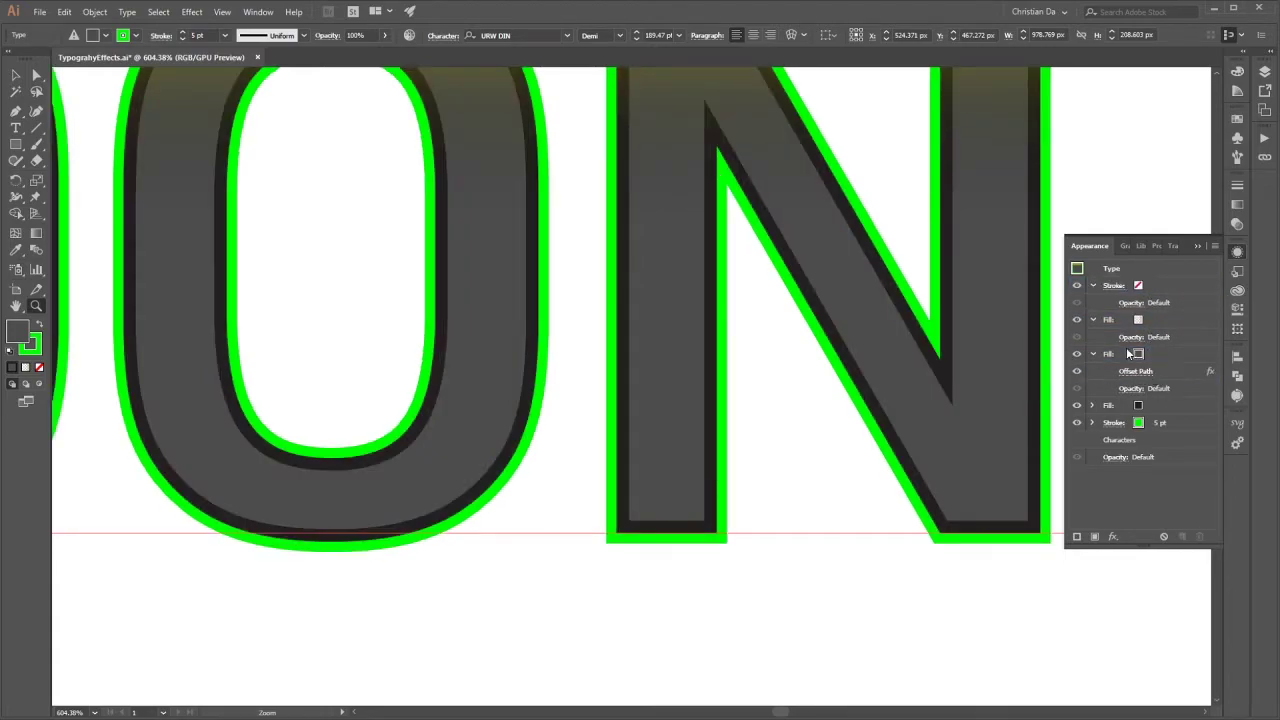
Deselect the text and zoom into the letters to inspect the dark inset band
key("b")
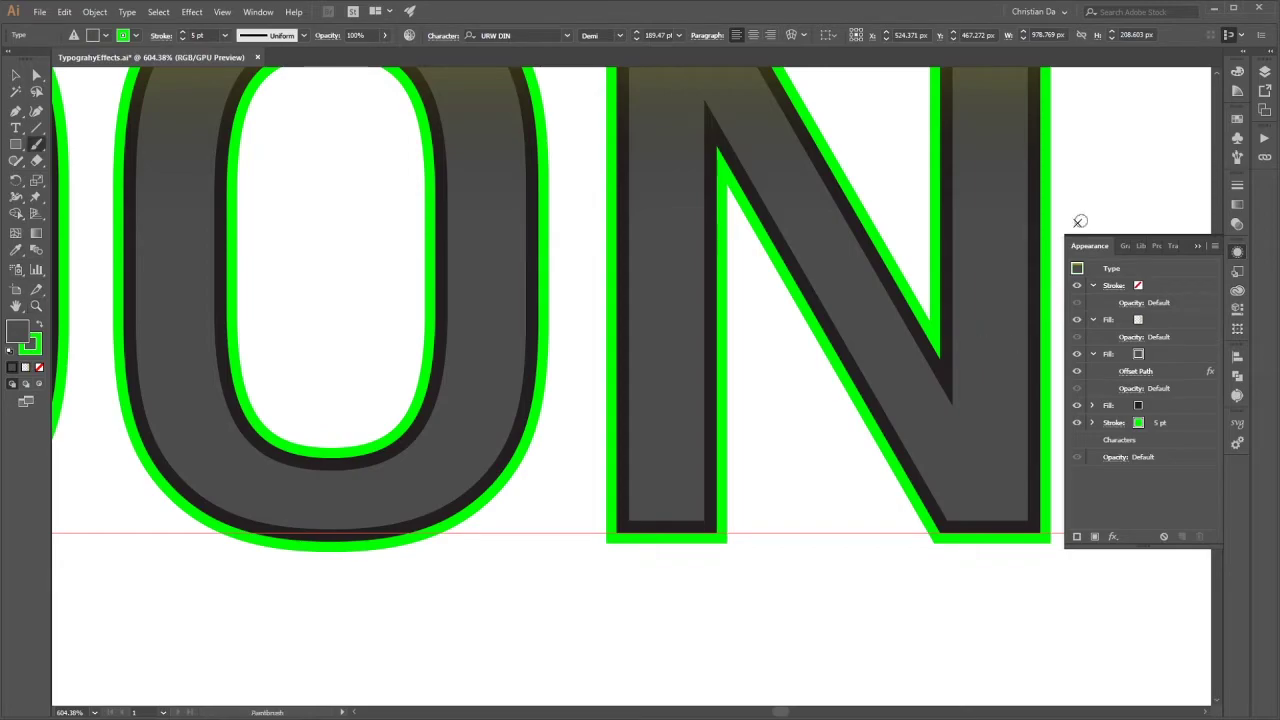
key("v")
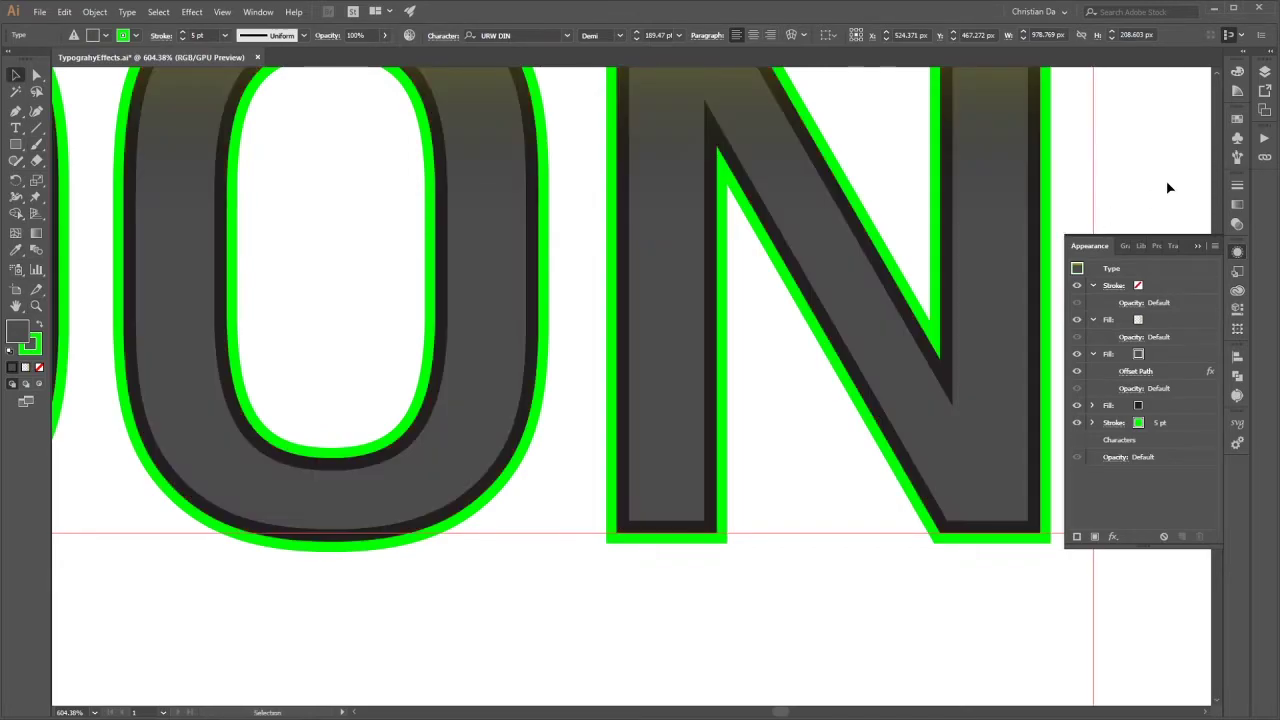
left_click(1168, 187)
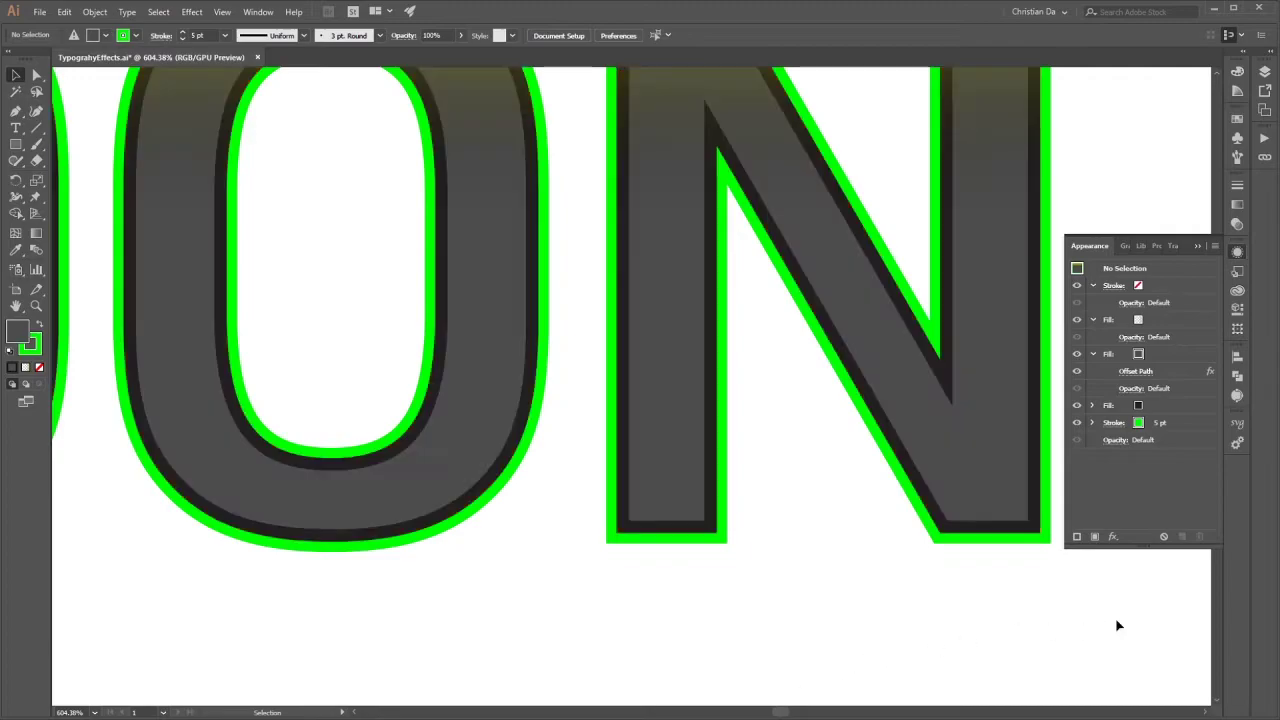
scroll(1124, 597, "down", 10)
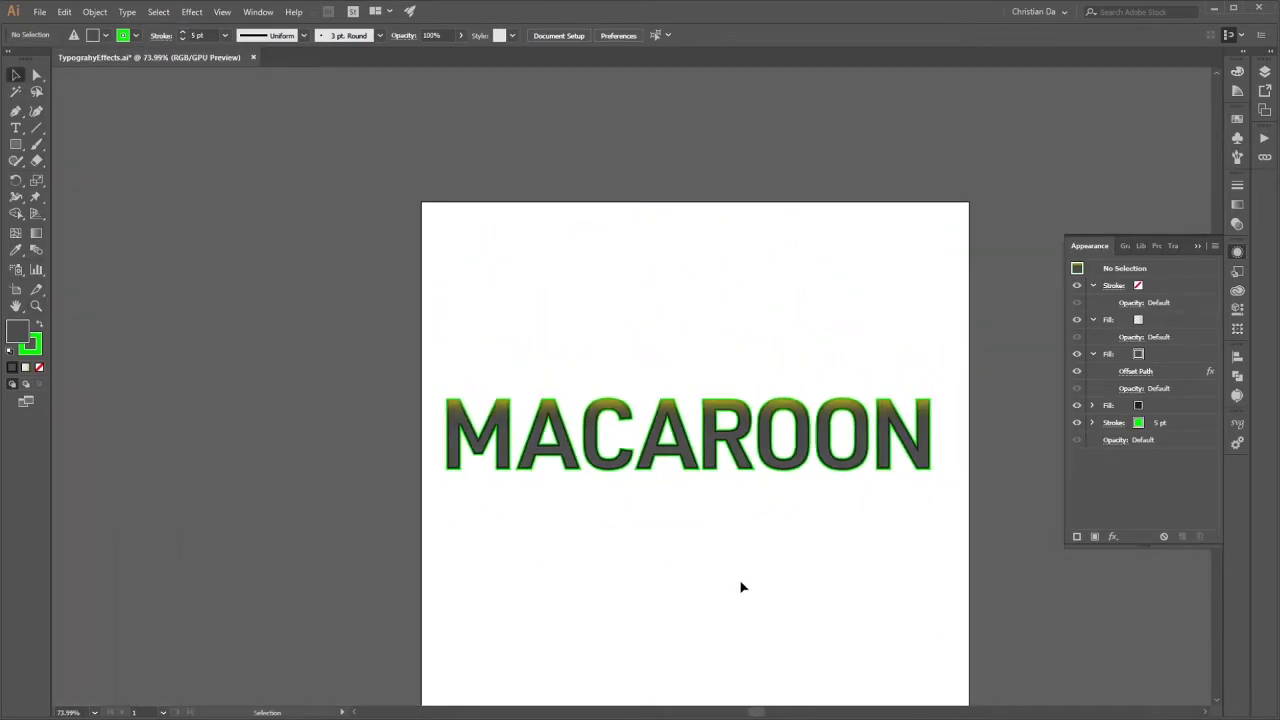
left_click_drag(740, 586, 766, 557)
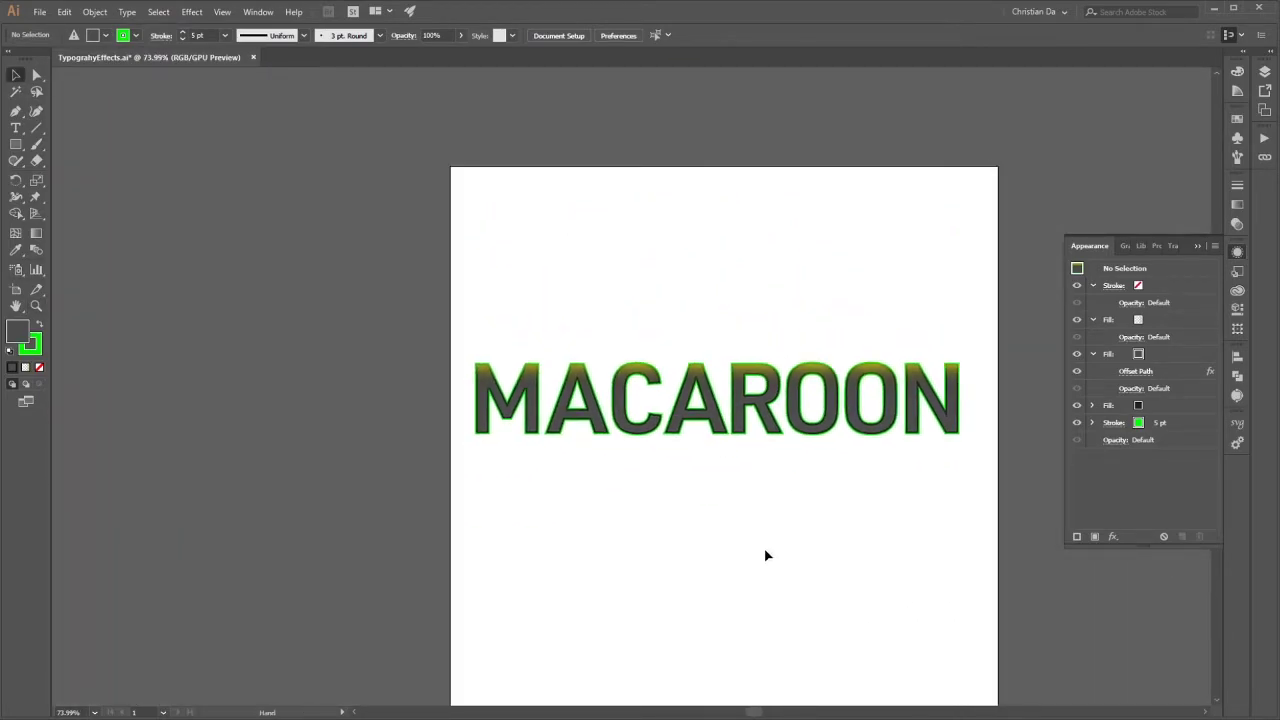
scroll(766, 557, "down", 1)
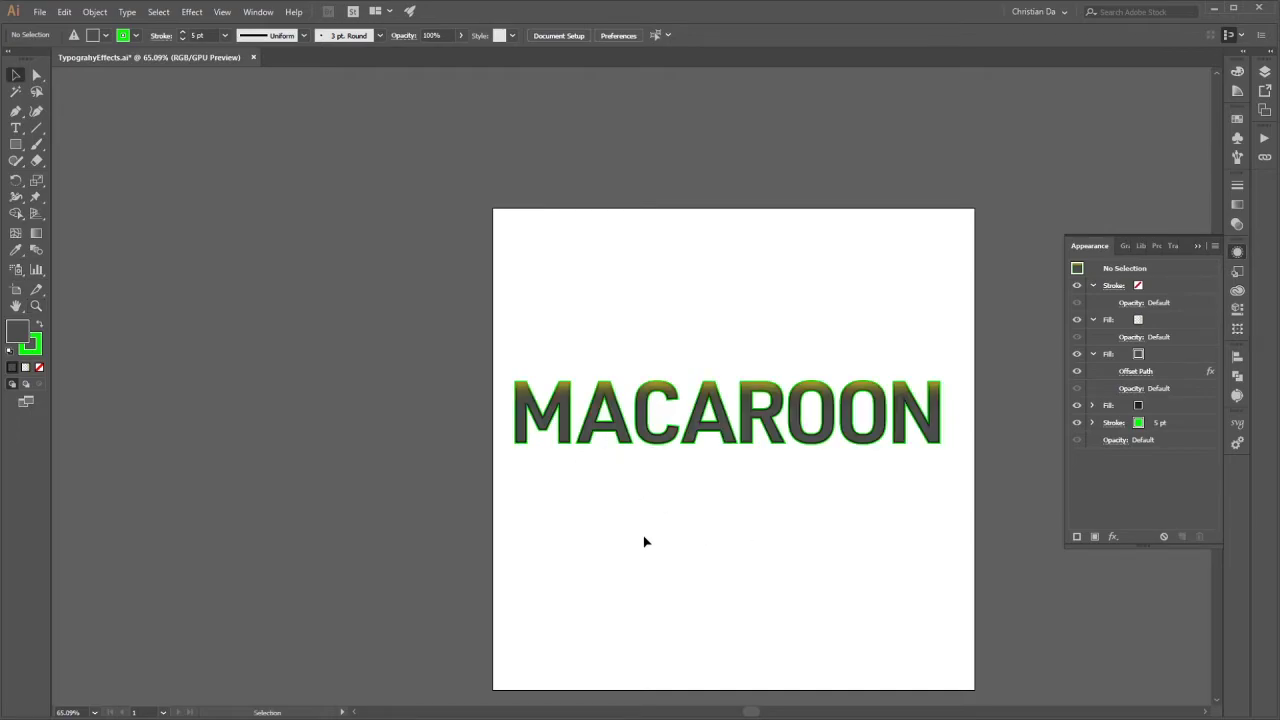
scroll(797, 403, "up", 1)
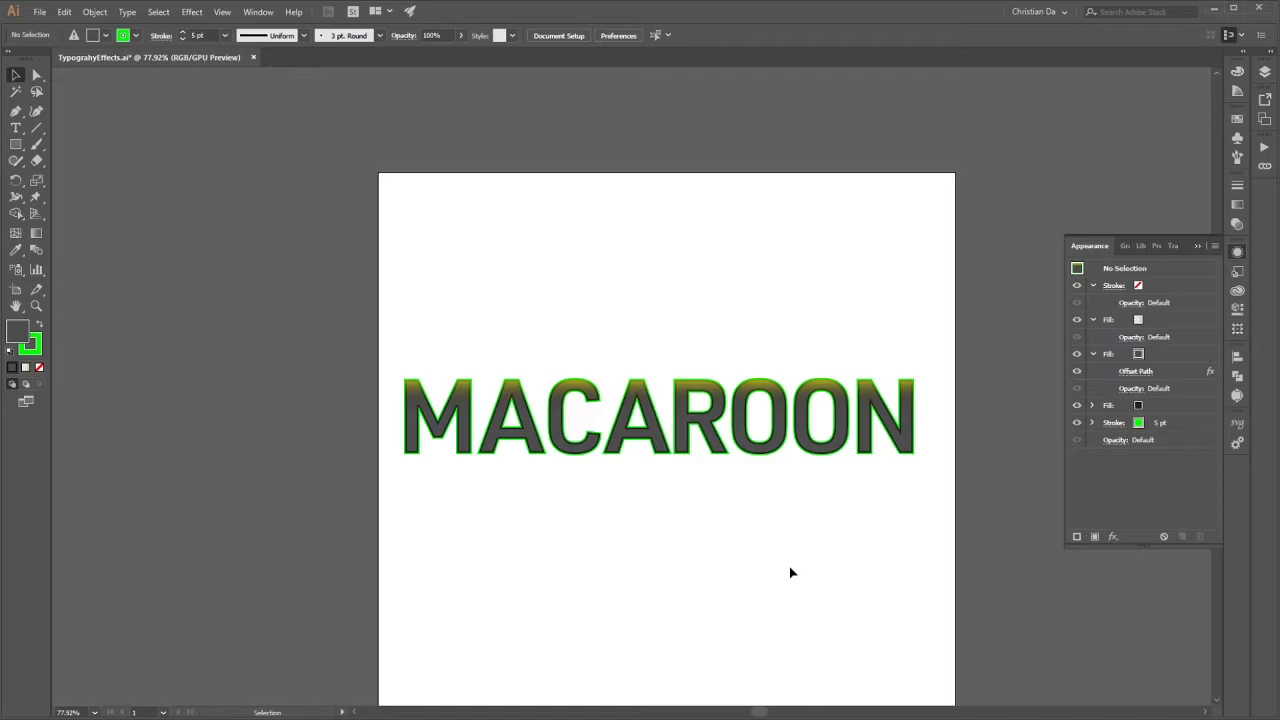
key("z")
left_click_drag(877, 423, 797, 343)
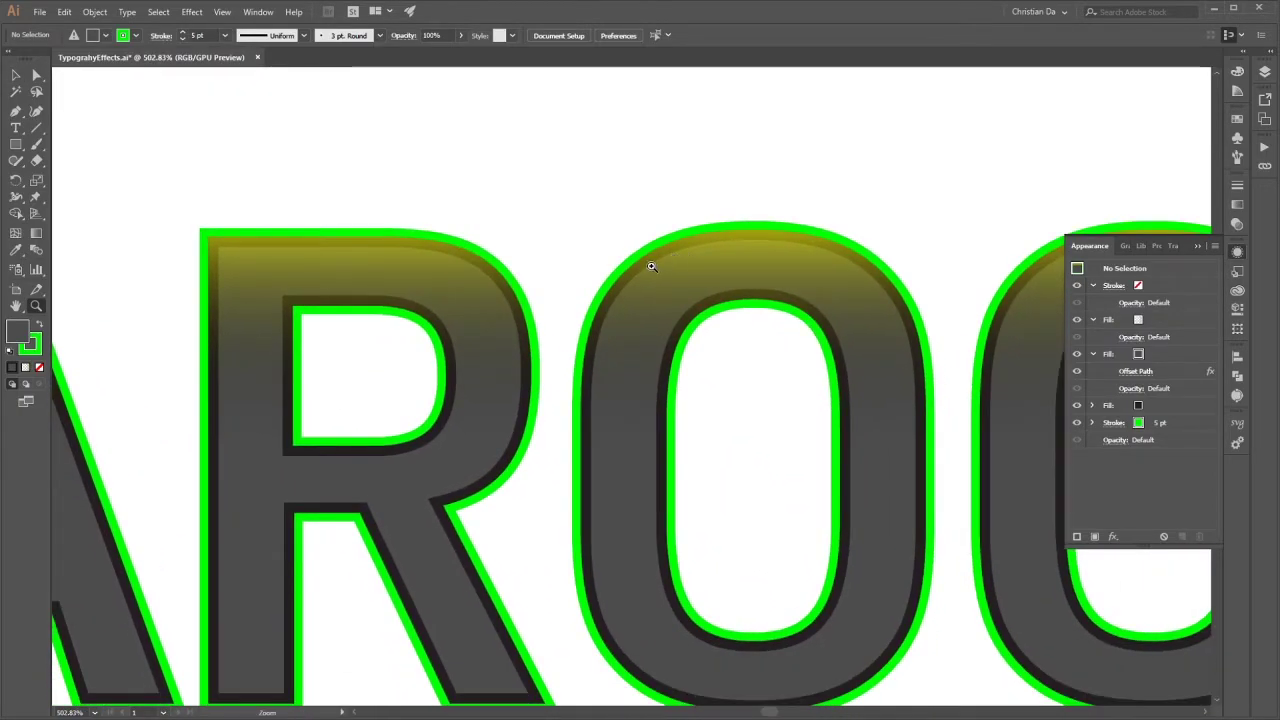
scroll(770, 340, "down", 3)
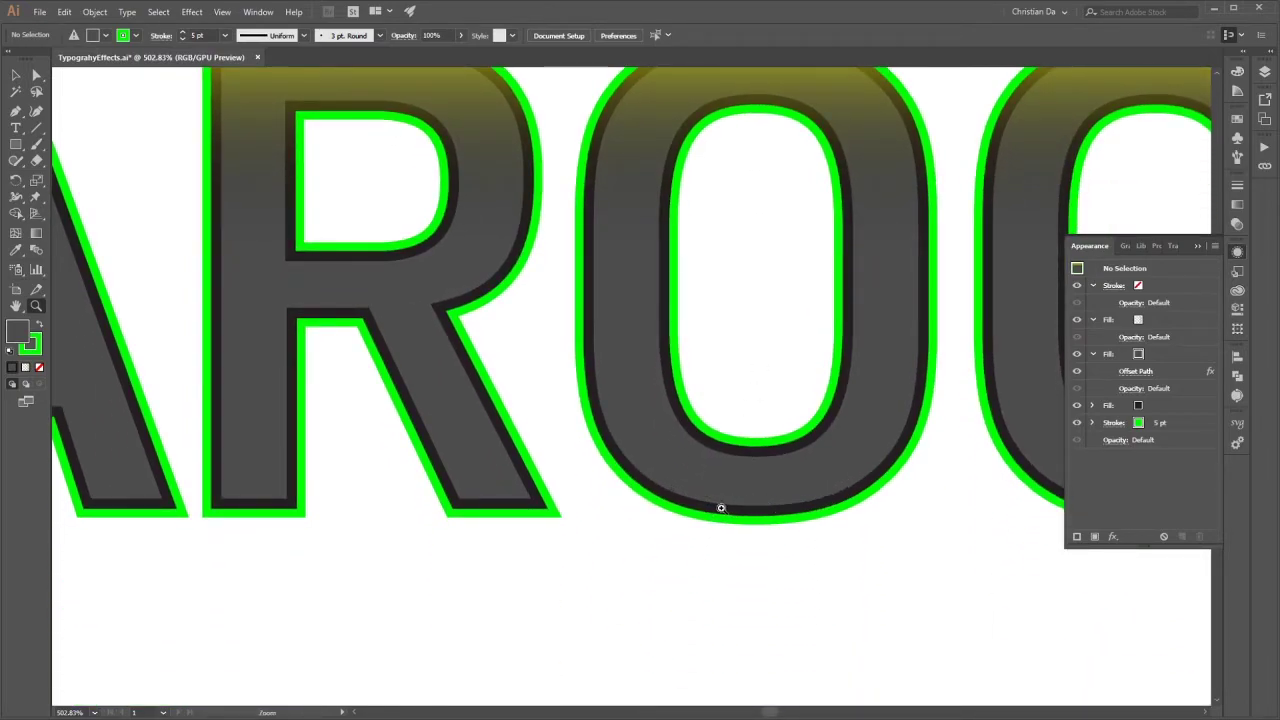
scroll(720, 509, "down", 5)
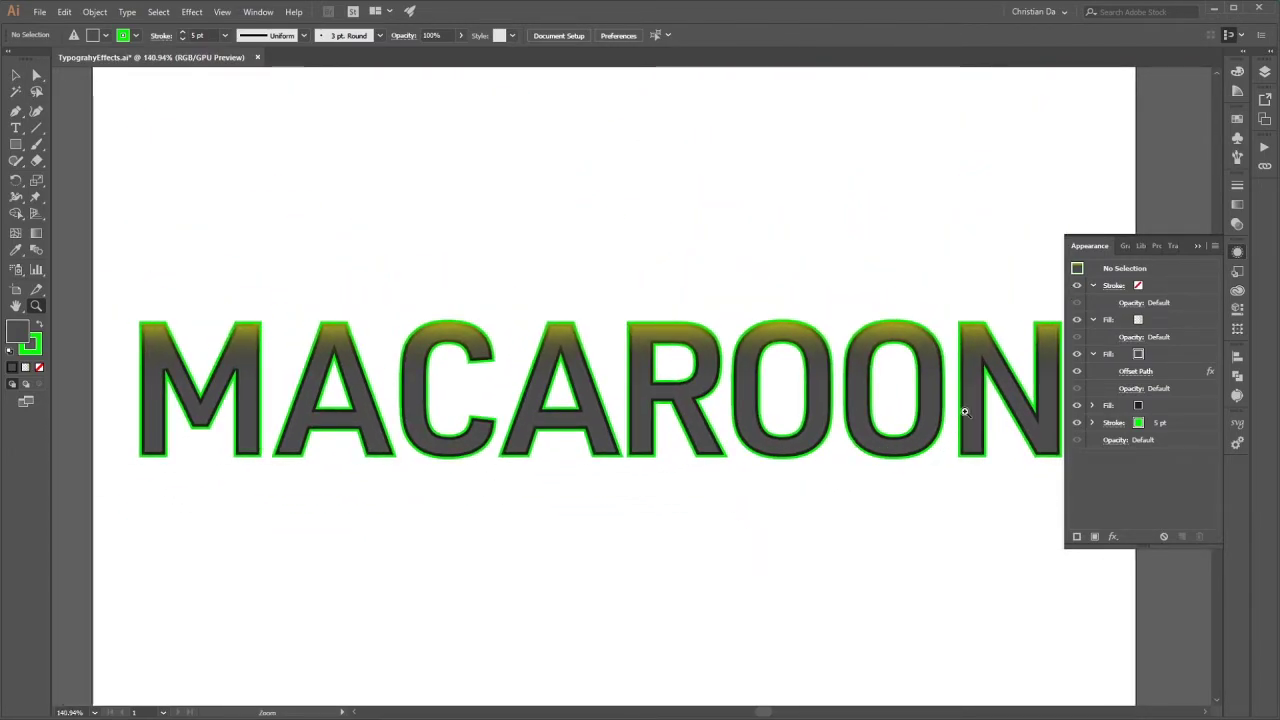
Duplicate MACAROON's second fill and give the copy the White, Black gradient swatch
key("v")
left_click(1113, 357)
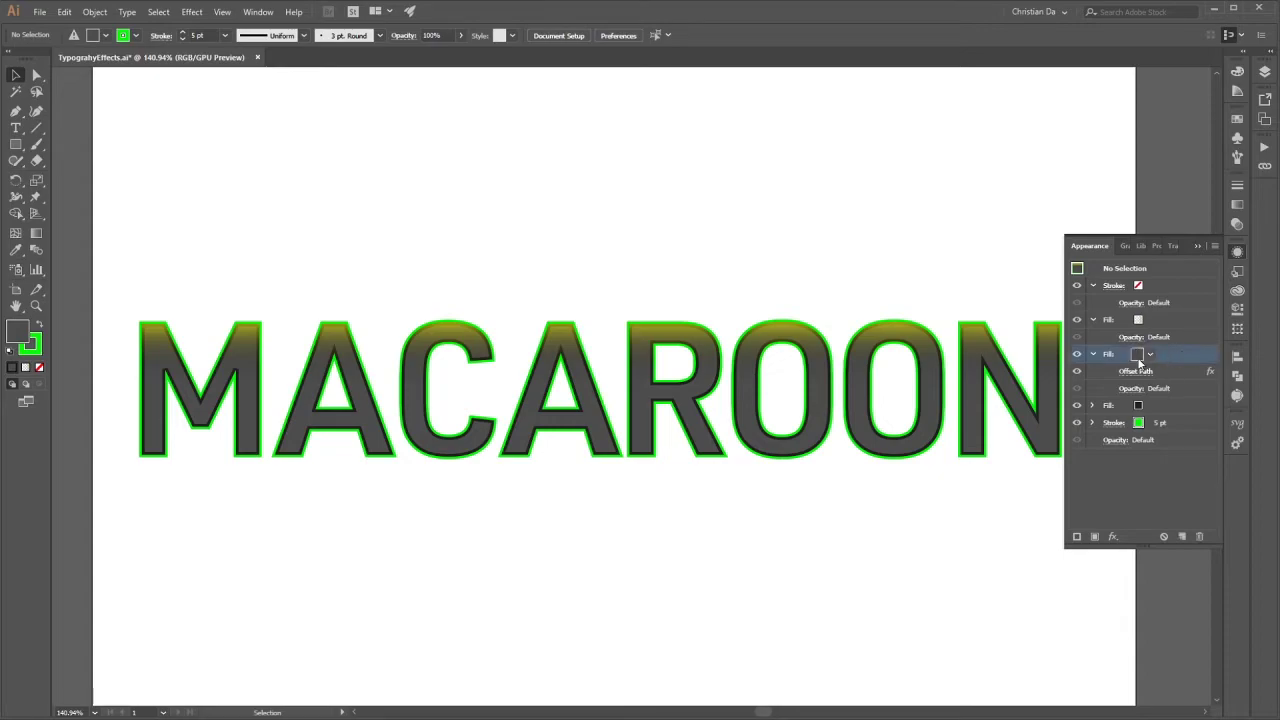
left_click(985, 398)
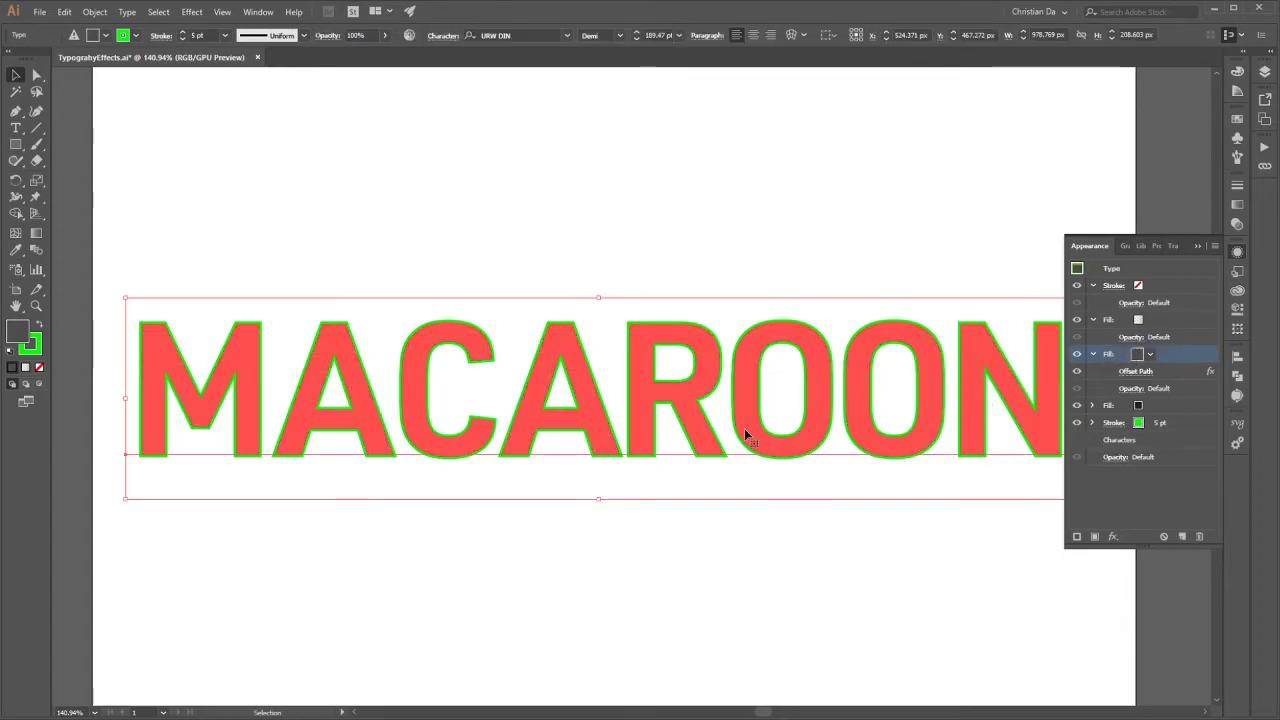
left_click(1183, 537)
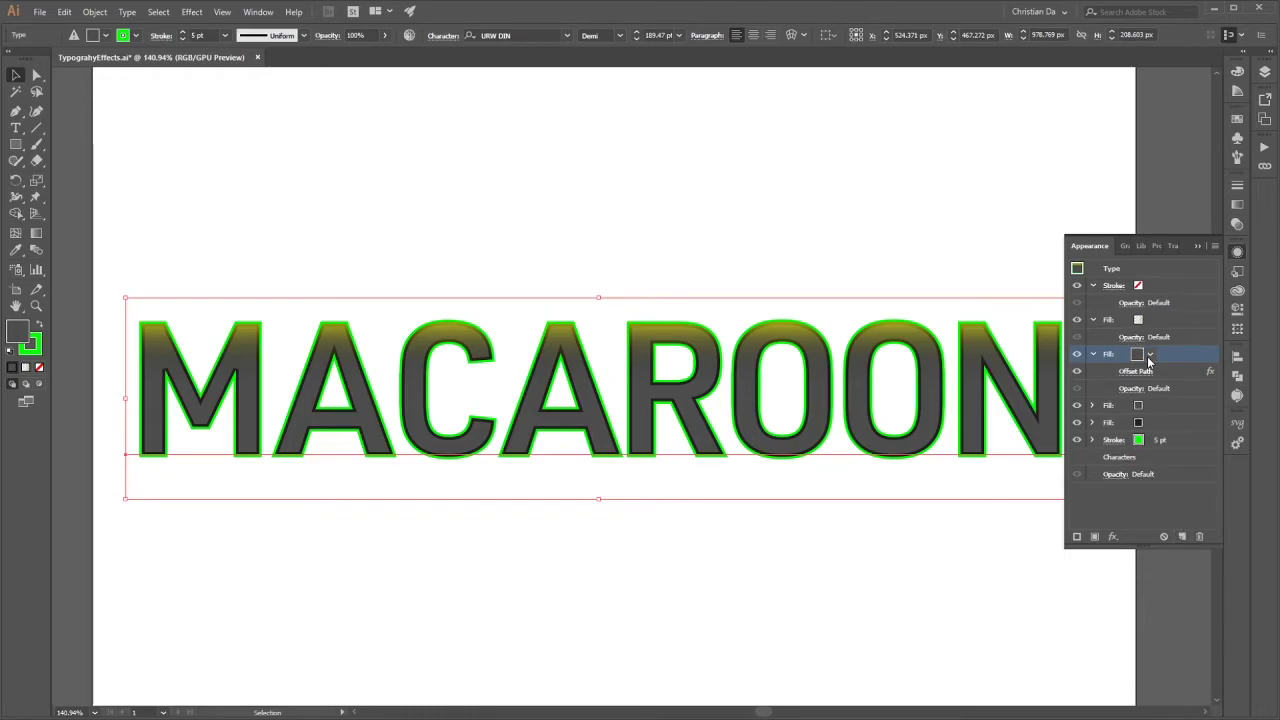
left_click(1137, 355)
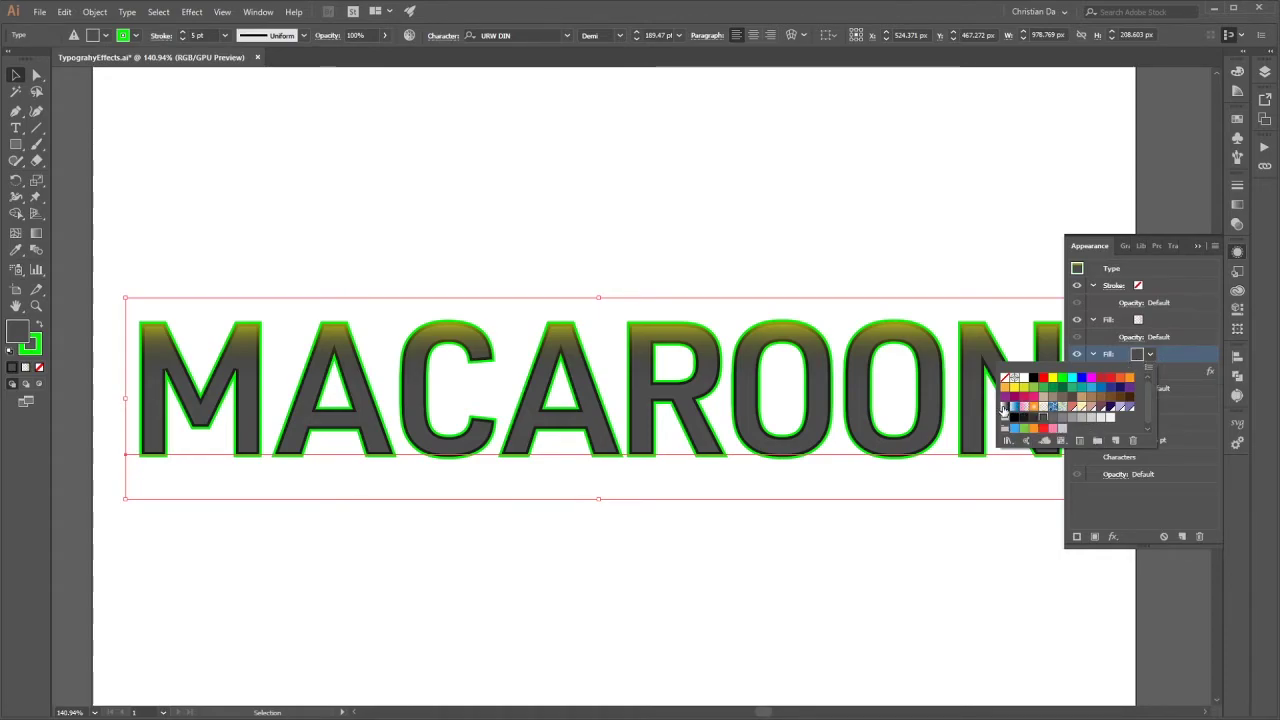
left_click(1003, 409)
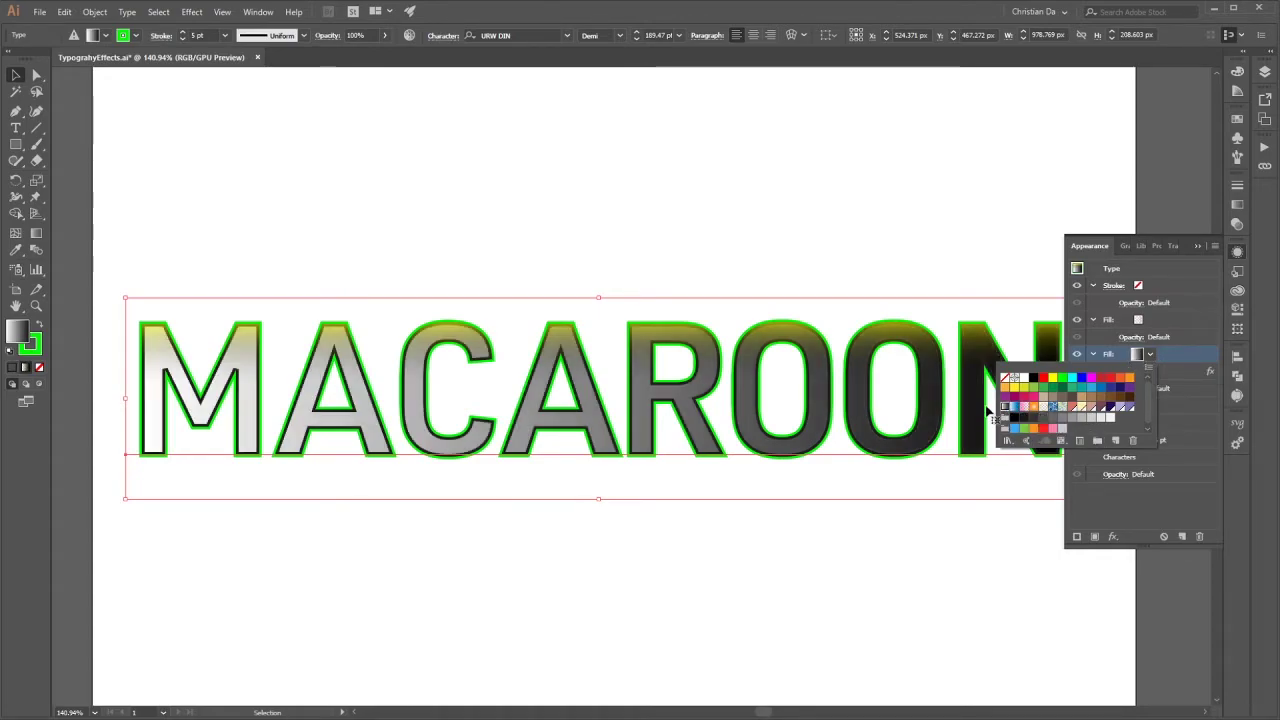
left_click(1154, 360)
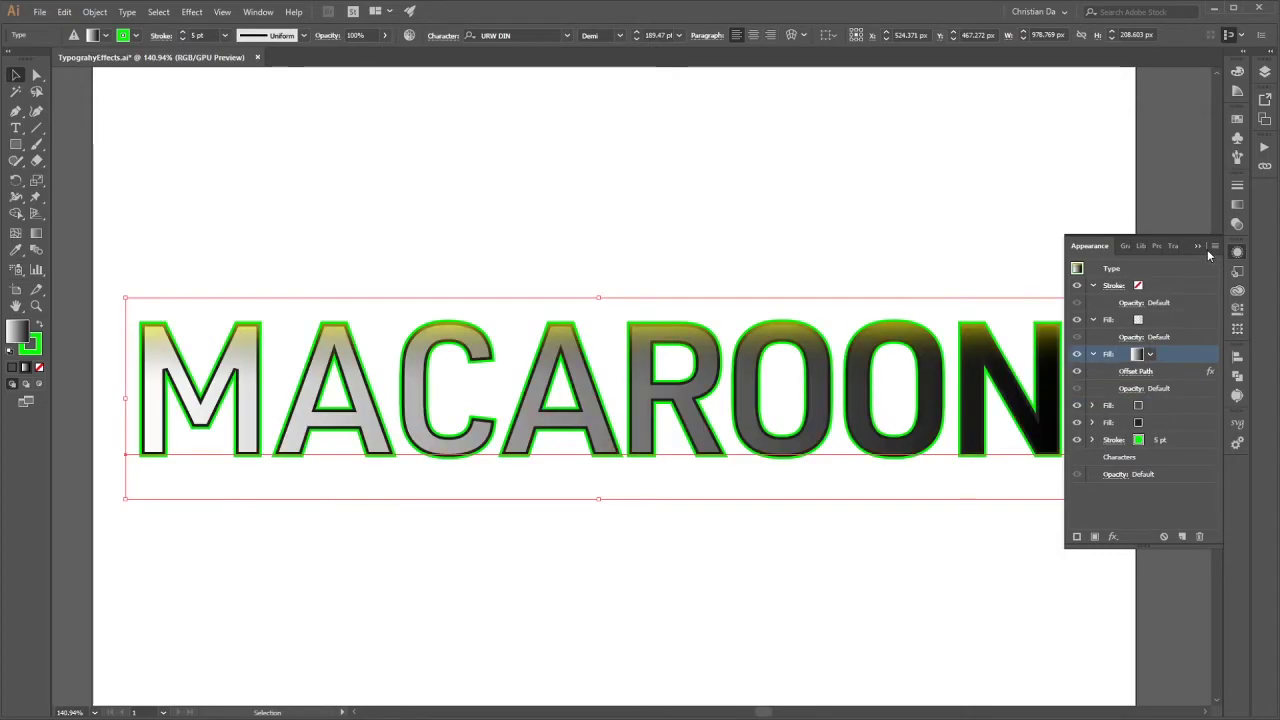
left_click(1198, 246)
left_click(1237, 204)
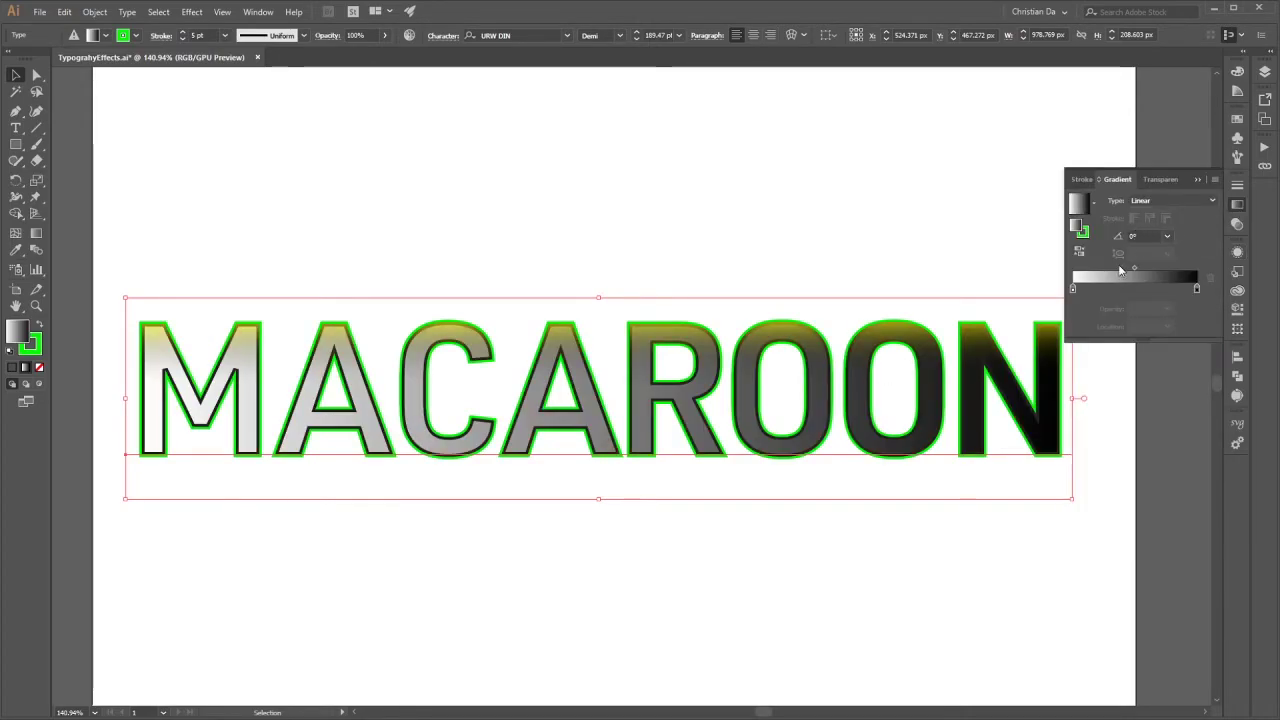
Set the new gradient to 90° with its black stop at 0% opacity, located near 5%
left_click(1167, 236)
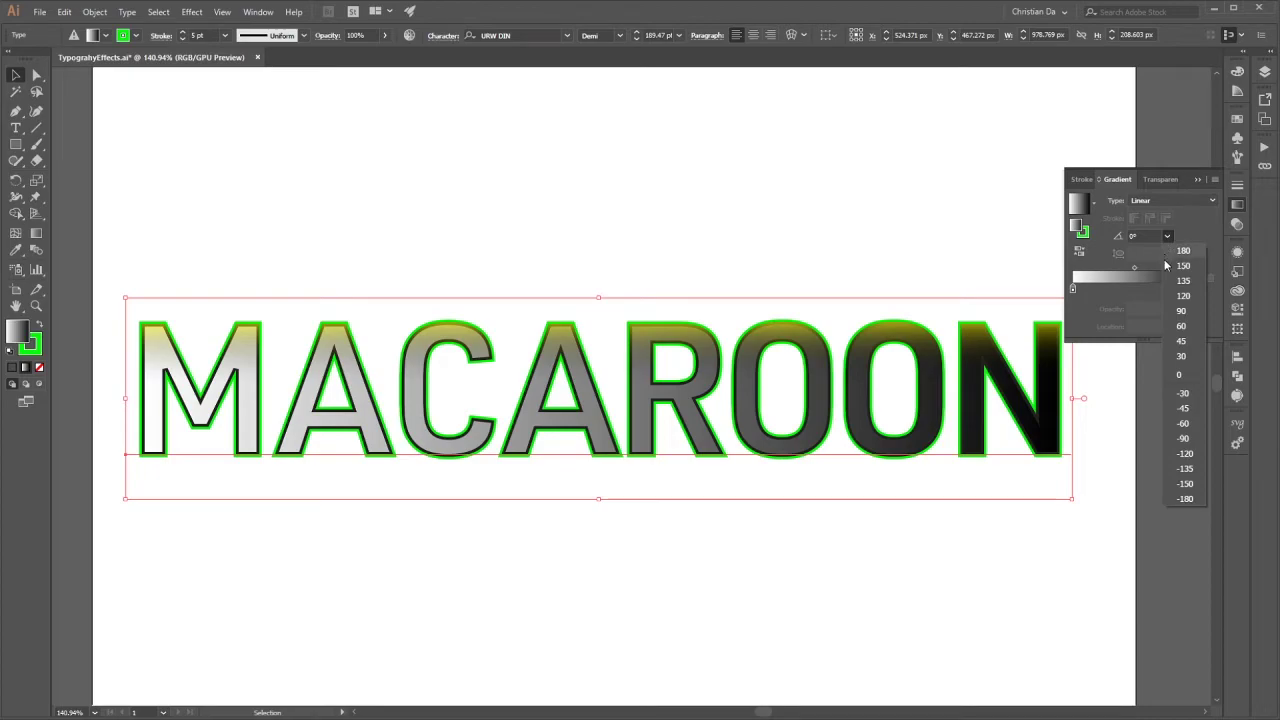
left_click(1181, 311)
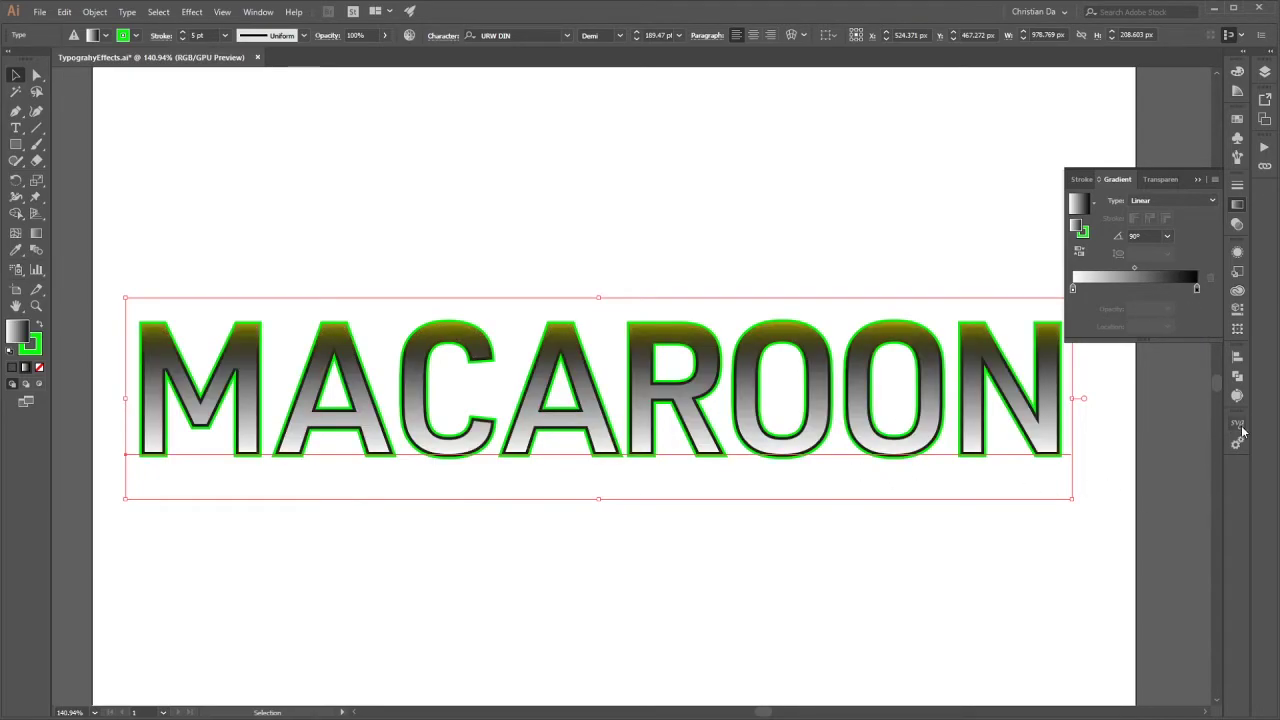
left_click(1197, 291)
left_click(1168, 310)
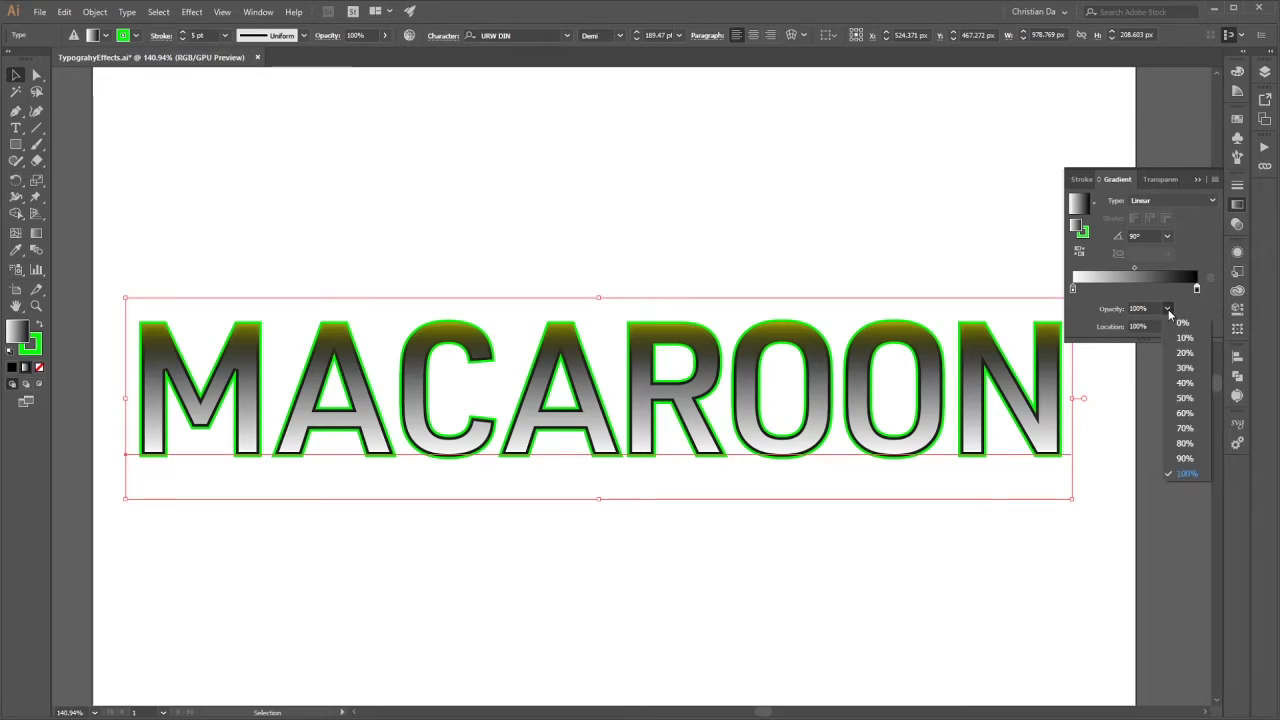
left_click(1180, 322)
left_click_drag(1197, 291, 1085, 293)
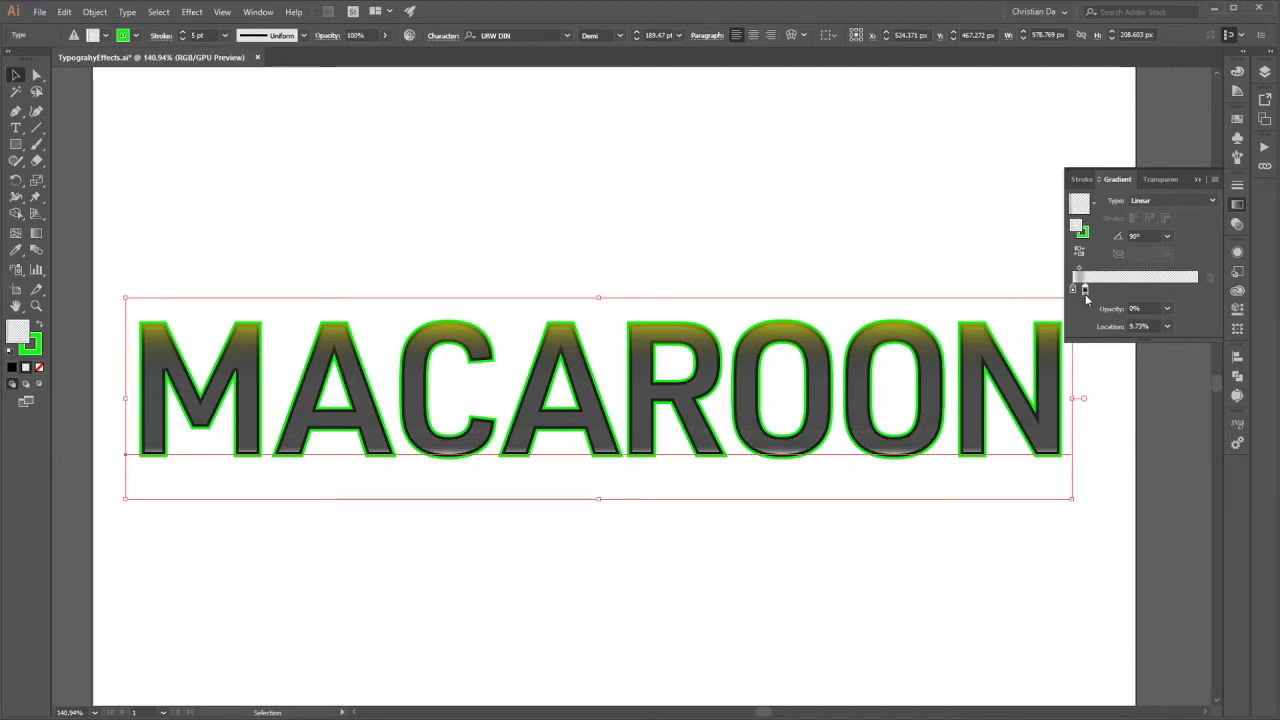
double_click(1085, 290)
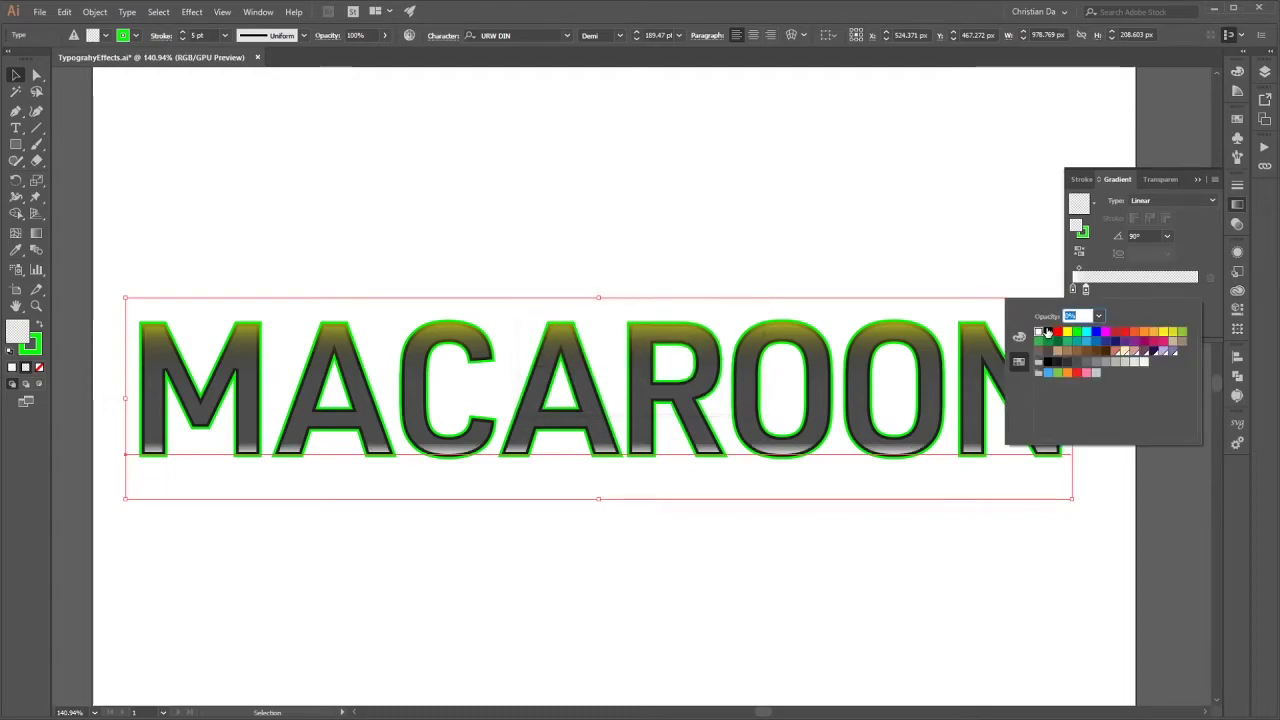
left_click(1084, 290)
left_click_drag(1084, 290, 1078, 289)
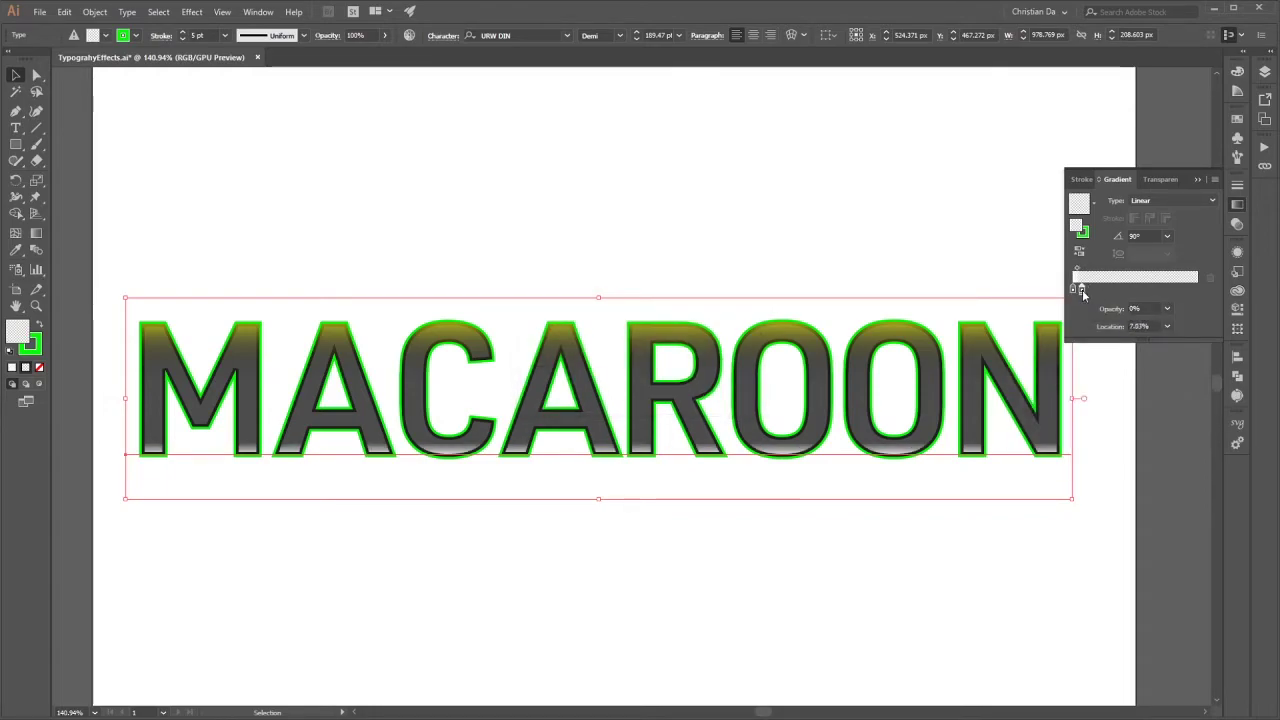
left_click(125, 118)
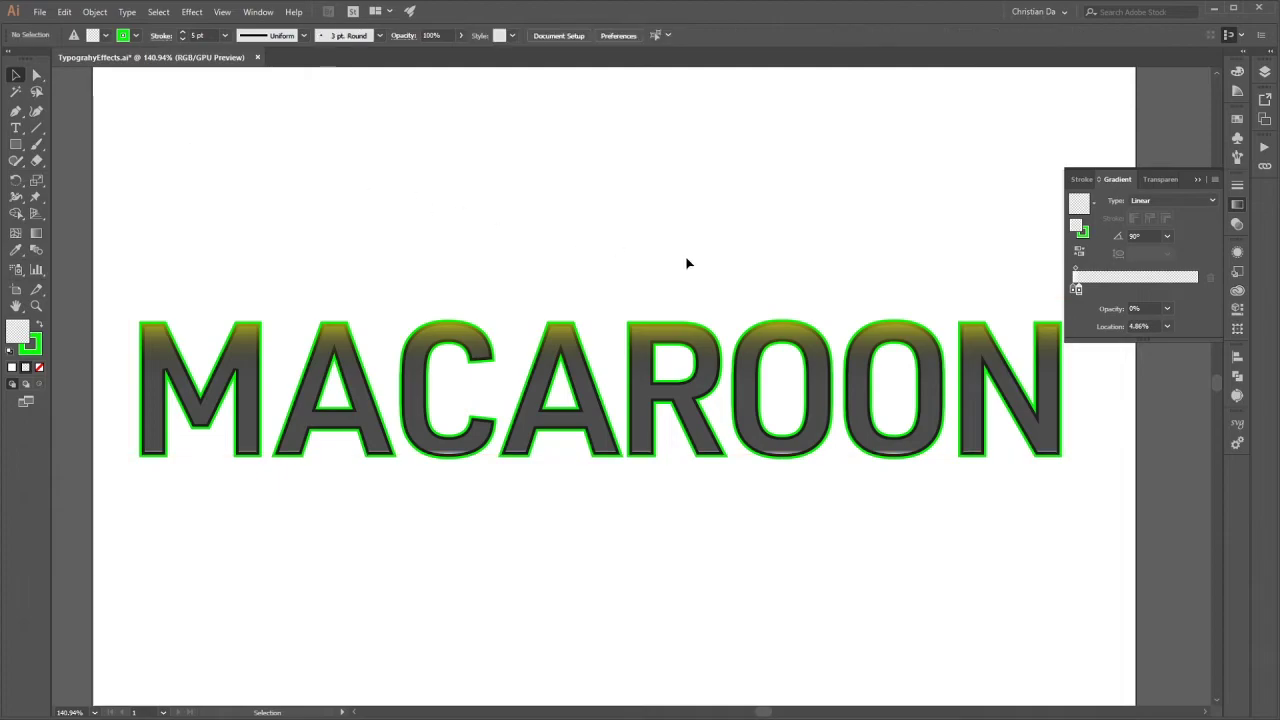
scroll(813, 300, "down", 3)
key("z")
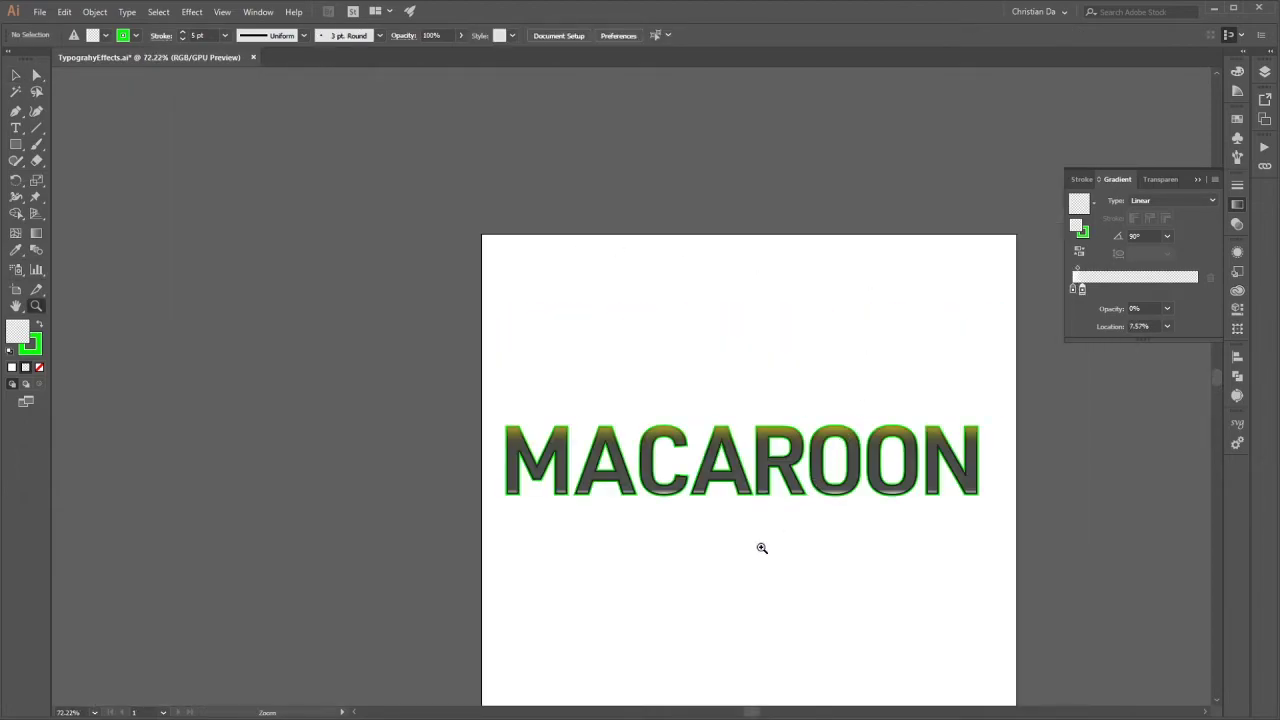
key("v")
key("z")
left_click_drag(765, 549, 845, 463)
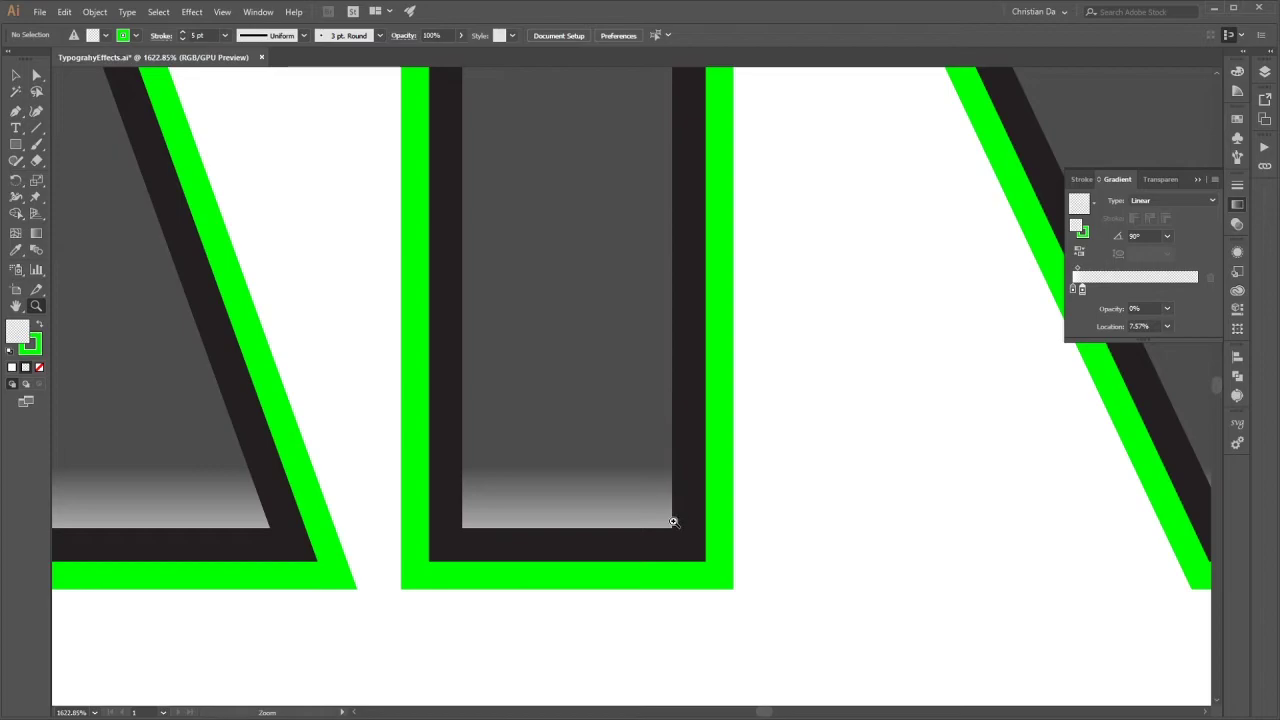
scroll(574, 443, "down", 10)
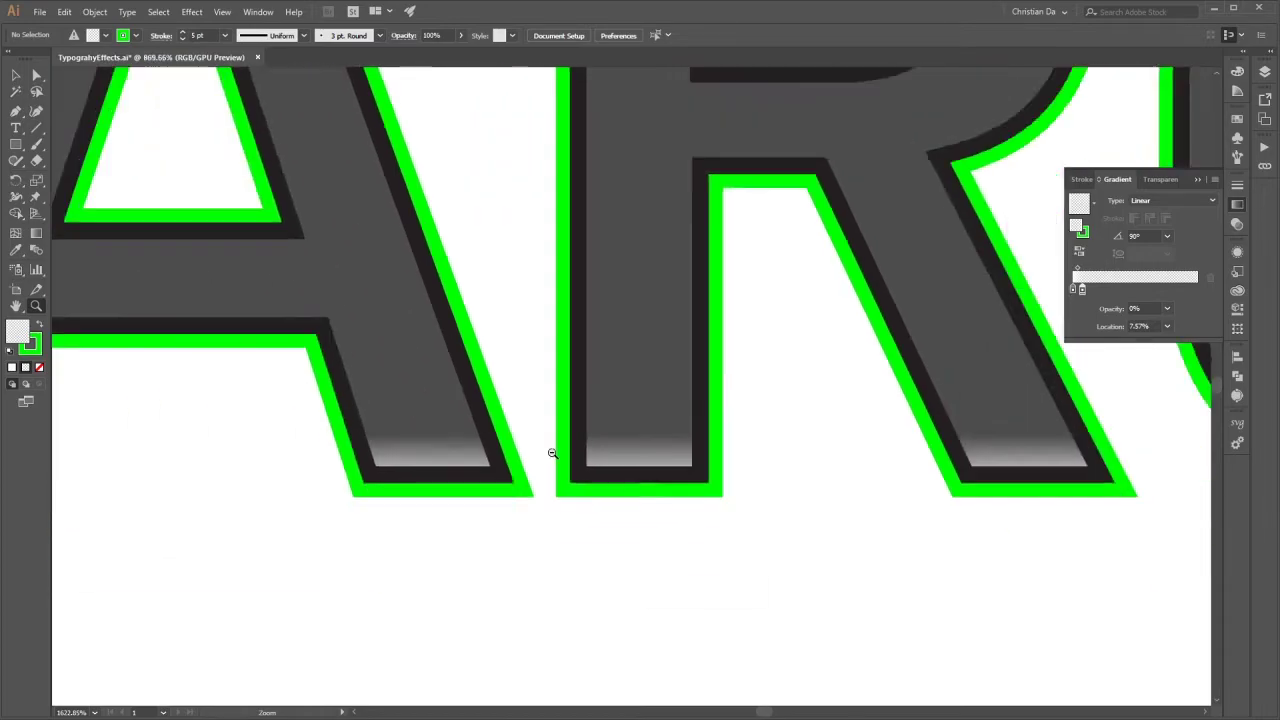
scroll(545, 360, "up", 2)
scroll(634, 357, "up", 6)
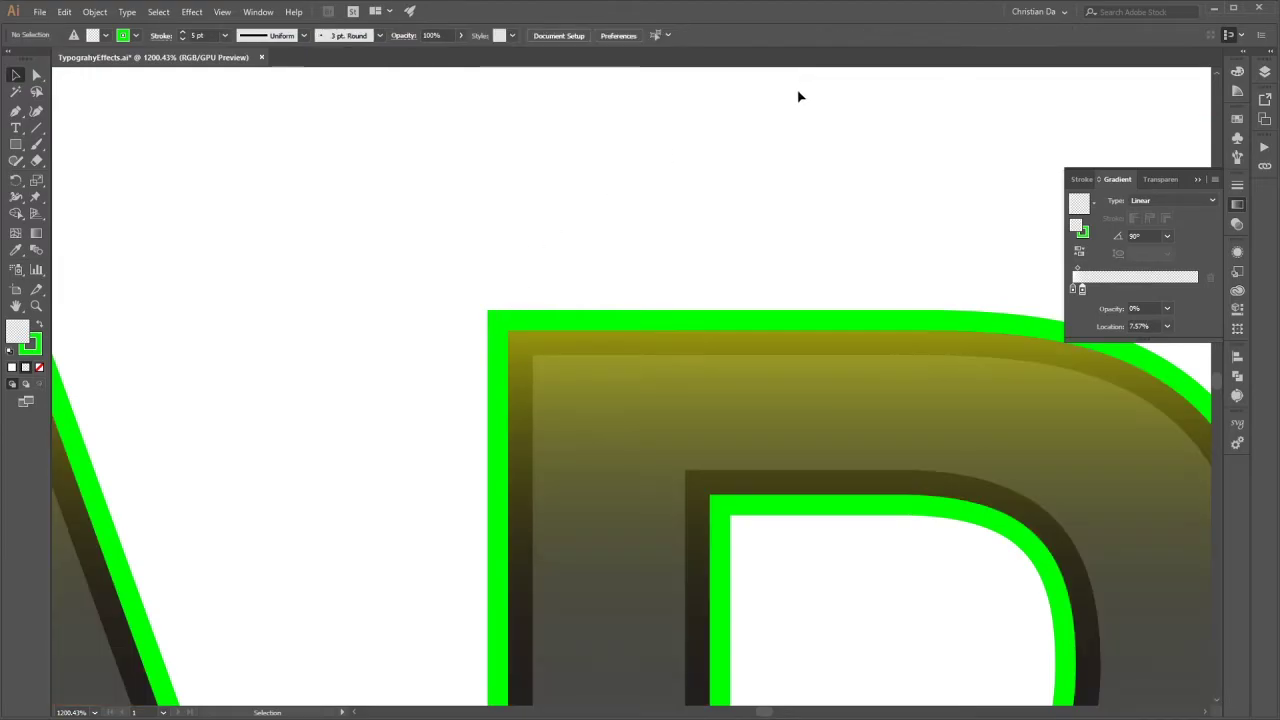
scroll(577, 396, "down", 8)
scroll(600, 430, "down", 1)
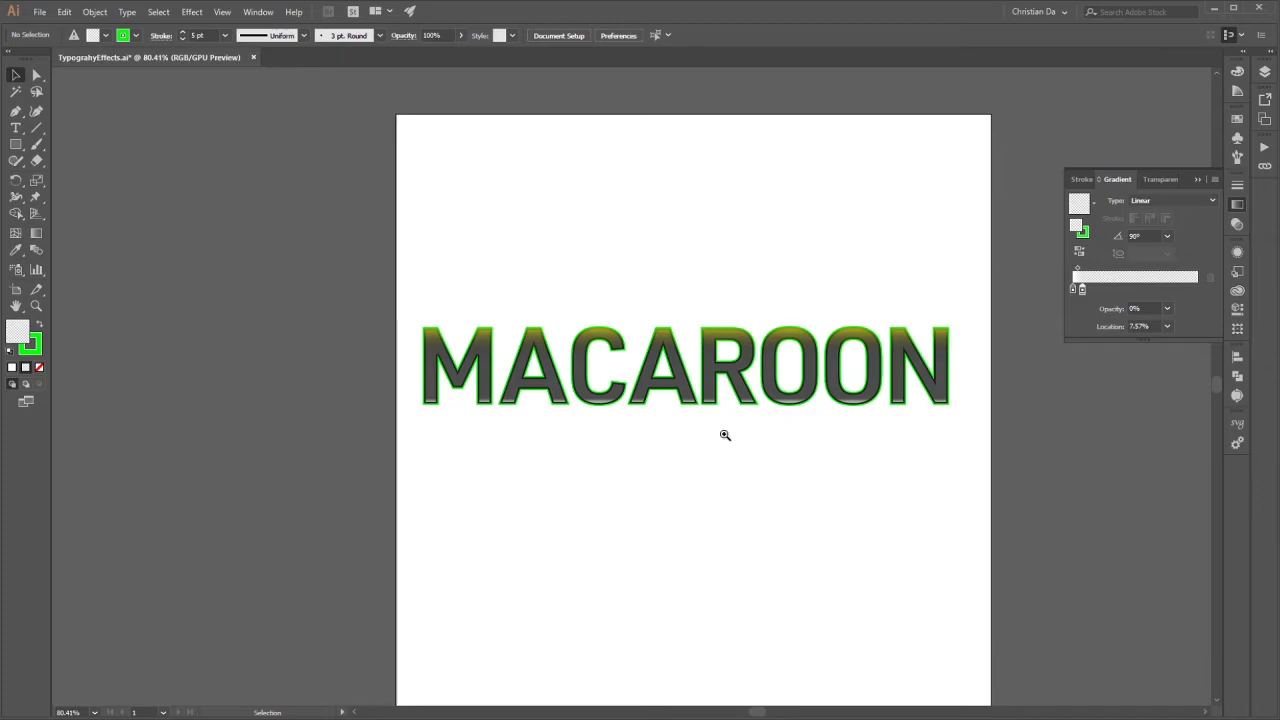
scroll(790, 410, "up", 1)
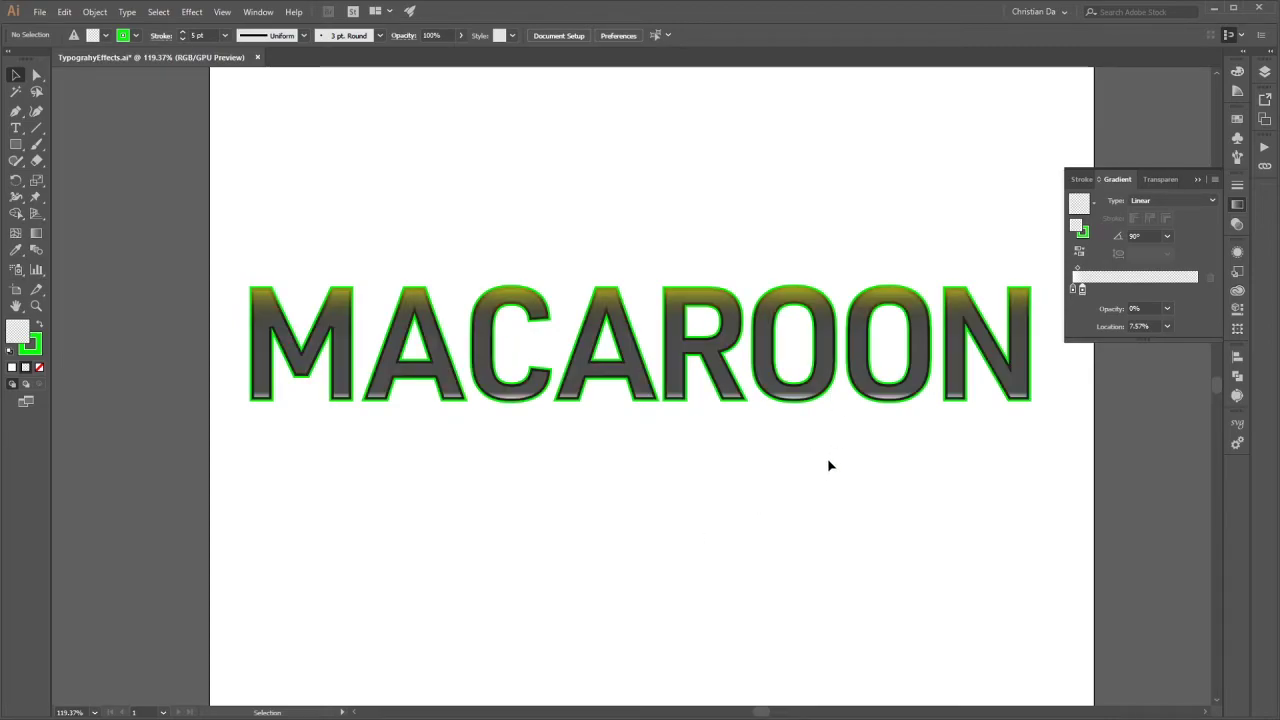
Duplicate MACAROON's dark fill, select the copy, and bring up the effects list
left_click(885, 383)
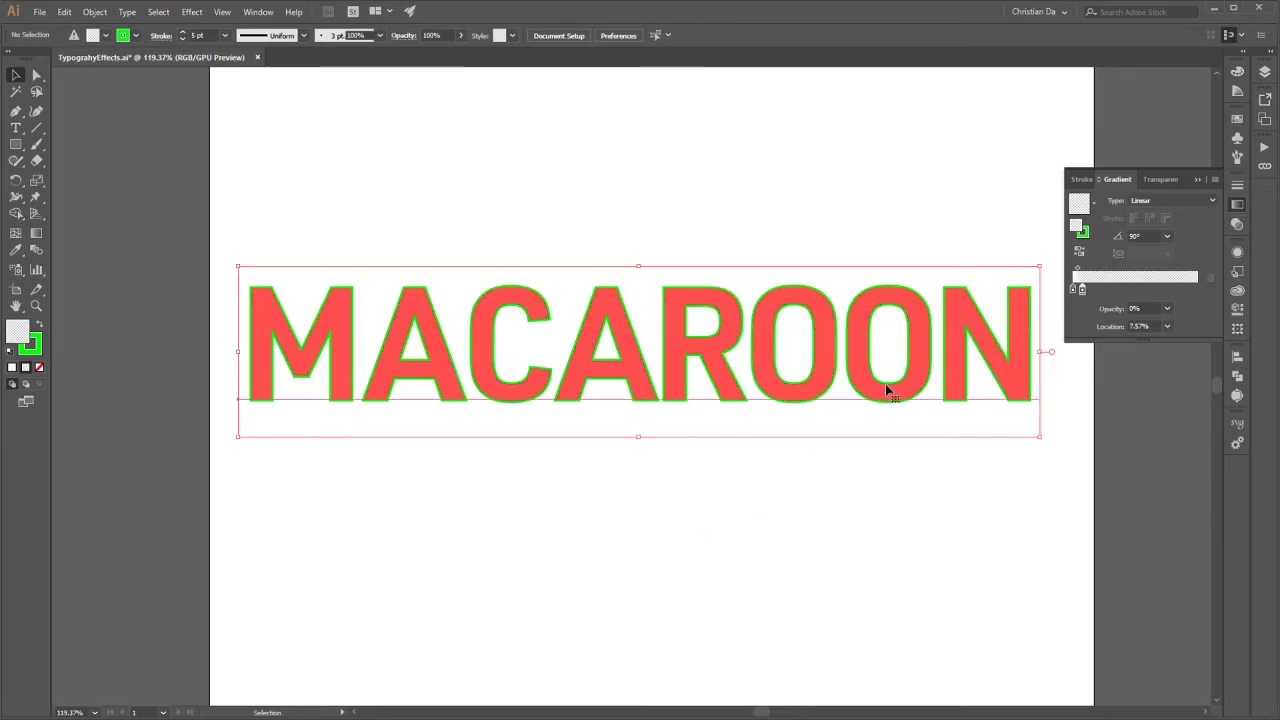
left_click(1237, 252)
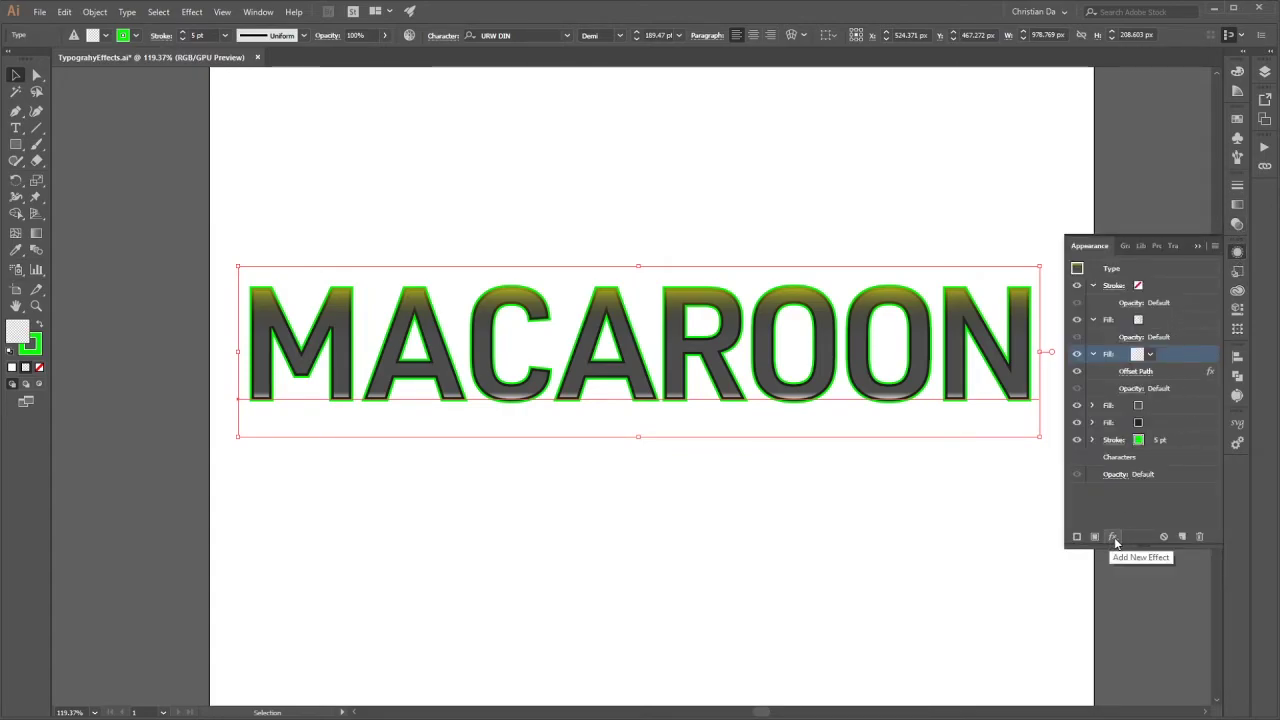
left_click(1159, 457)
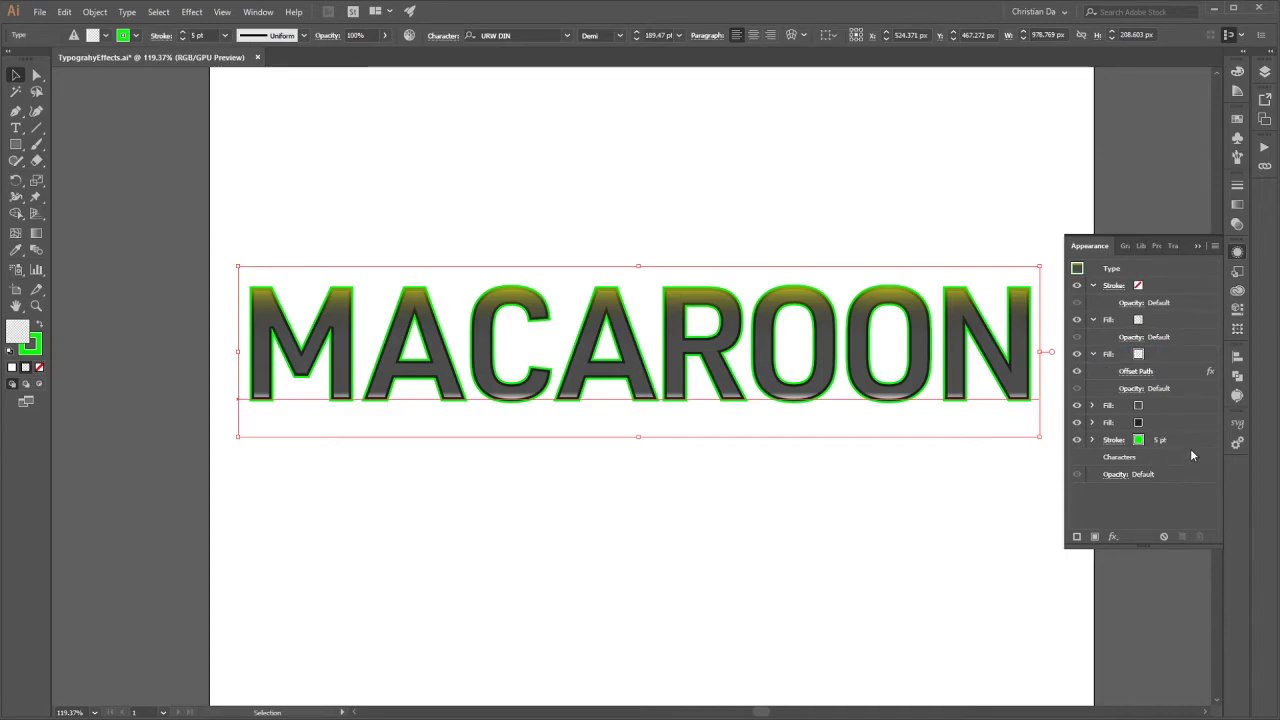
left_click(1190, 426)
left_click(1181, 536)
left_click(1183, 443)
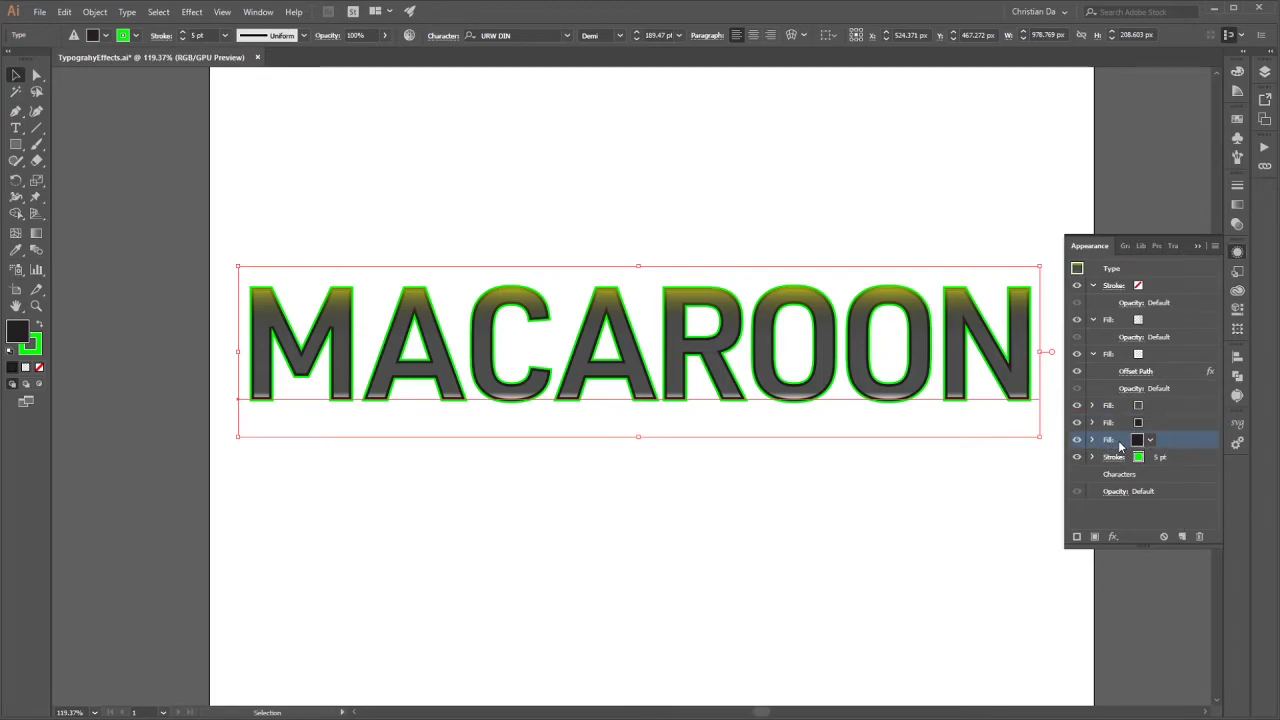
left_click(1115, 536)
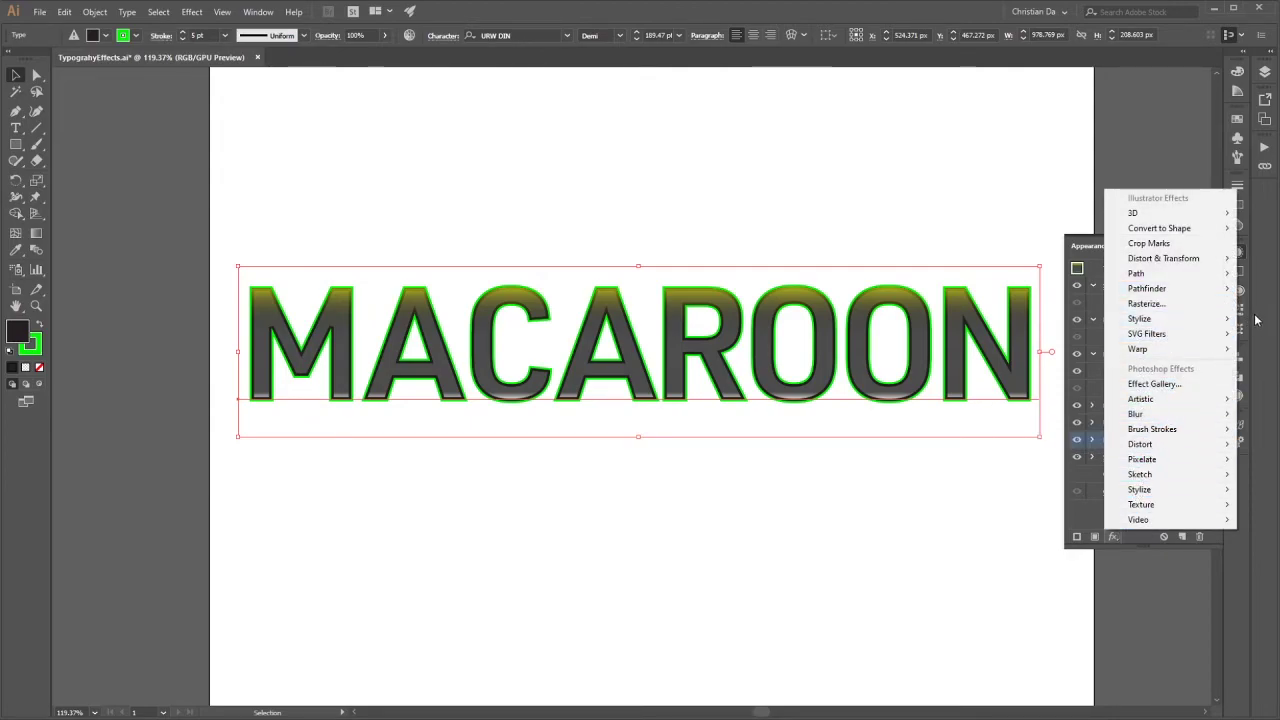
Choose Distort & Transform > Transform from the effects menu for the duplicated black fill
mouse_move(1183, 419)
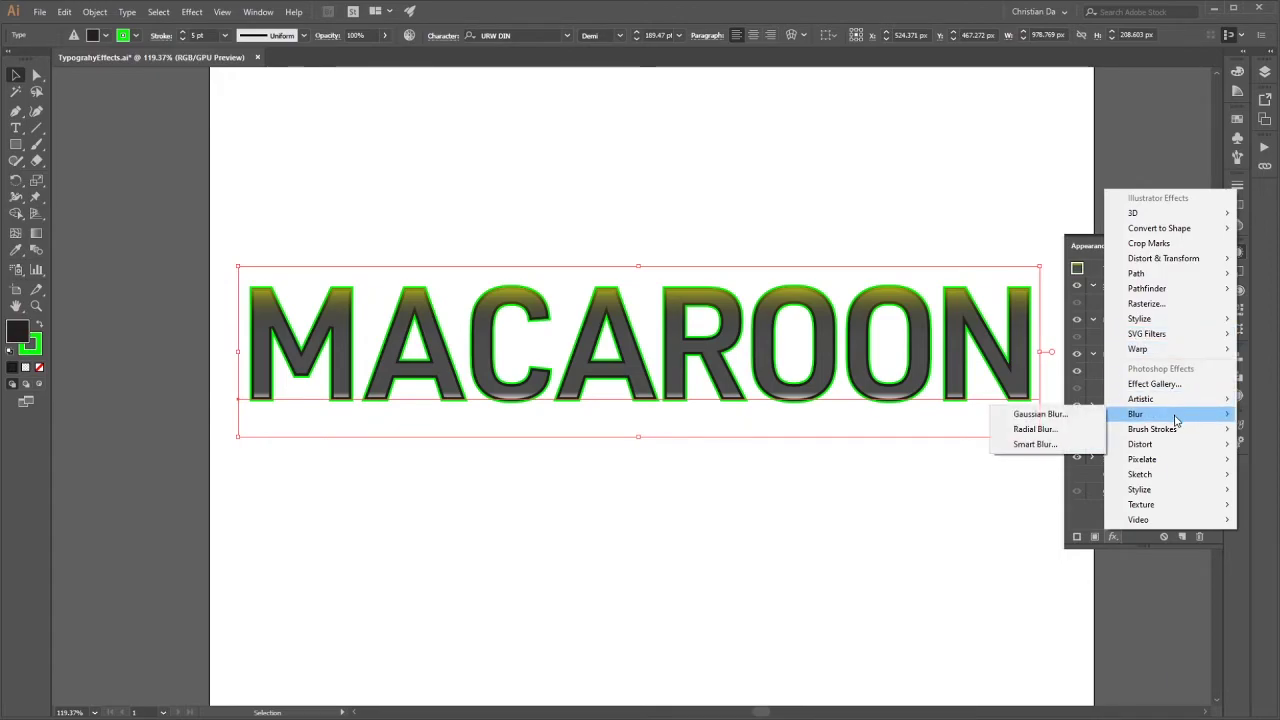
mouse_move(1167, 492)
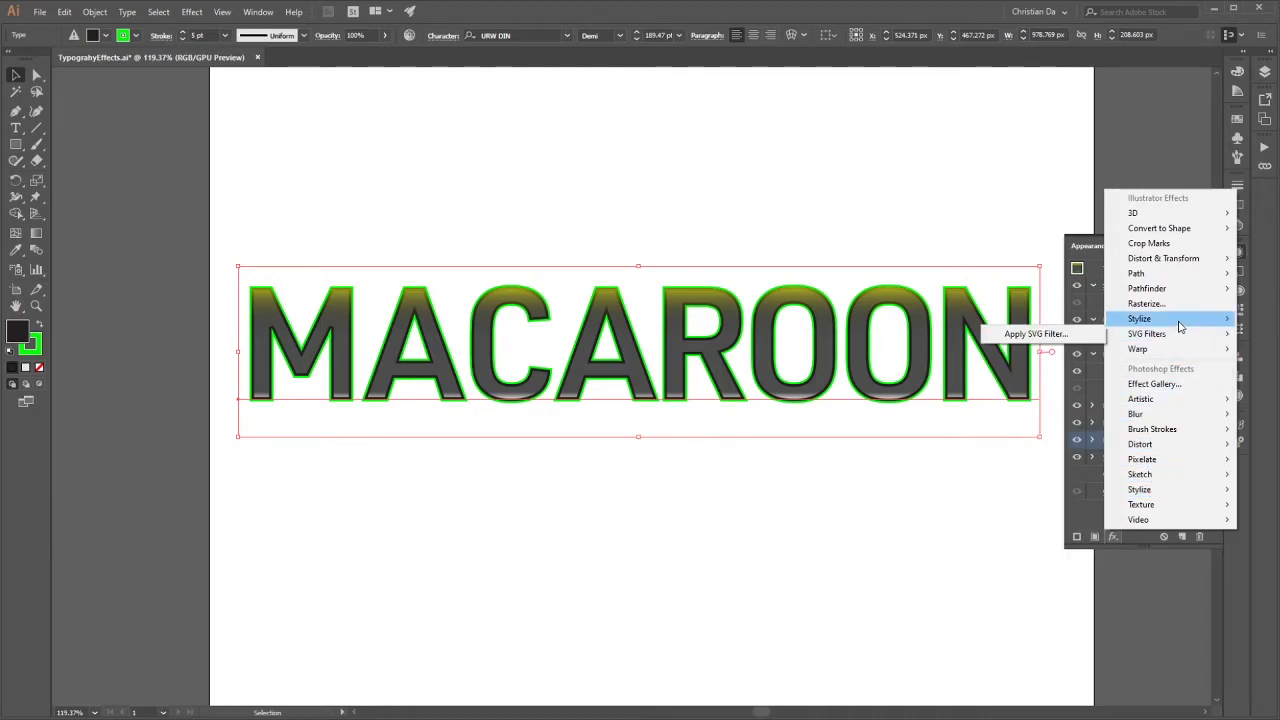
mouse_move(1166, 322)
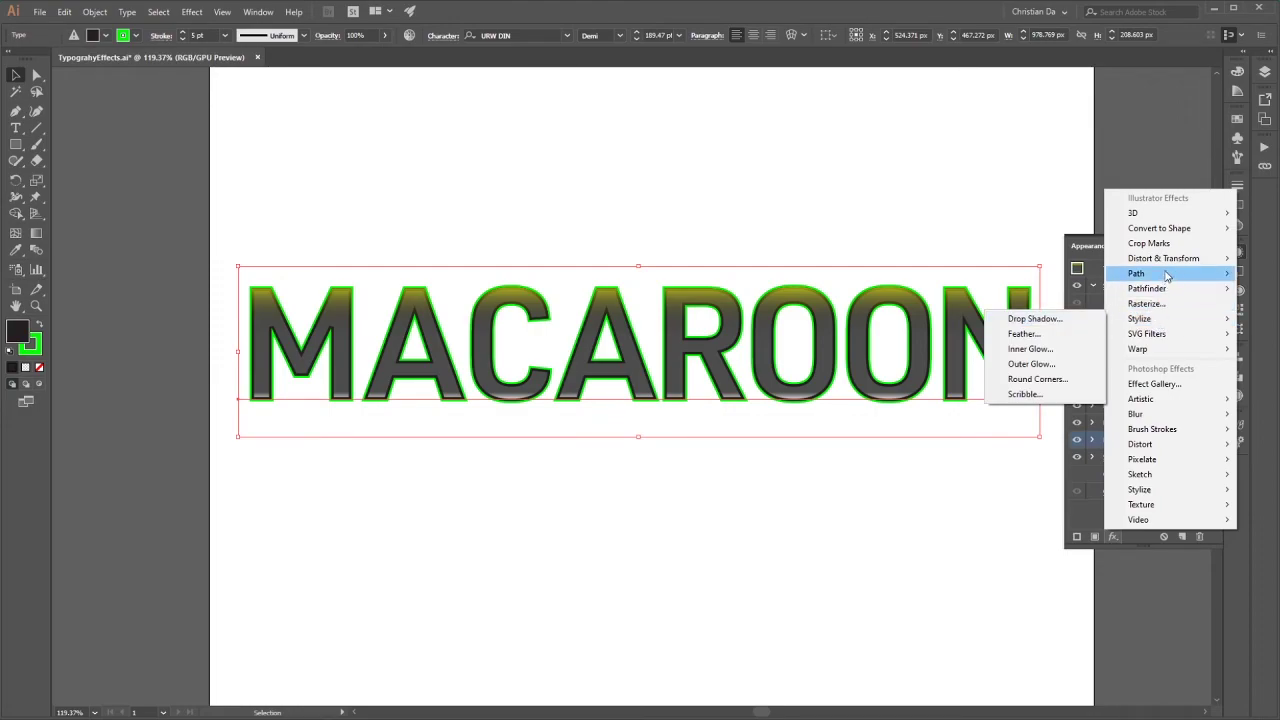
mouse_move(1168, 260)
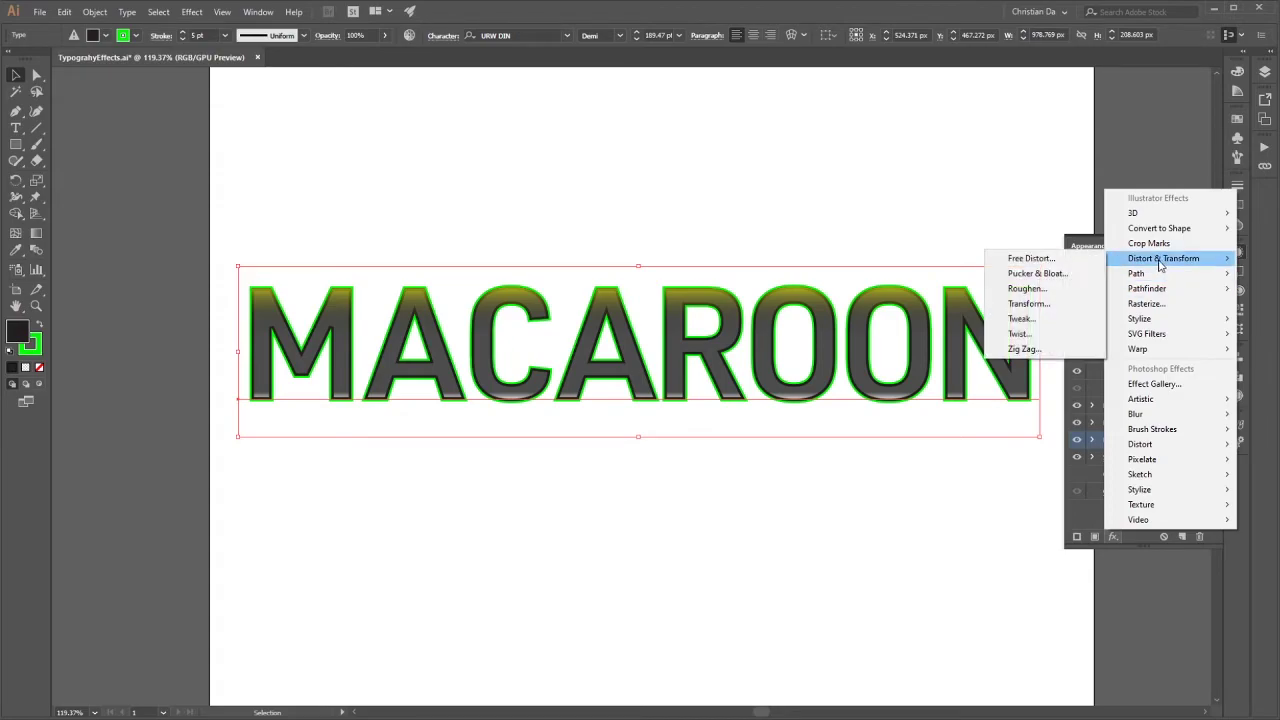
left_click(1073, 309)
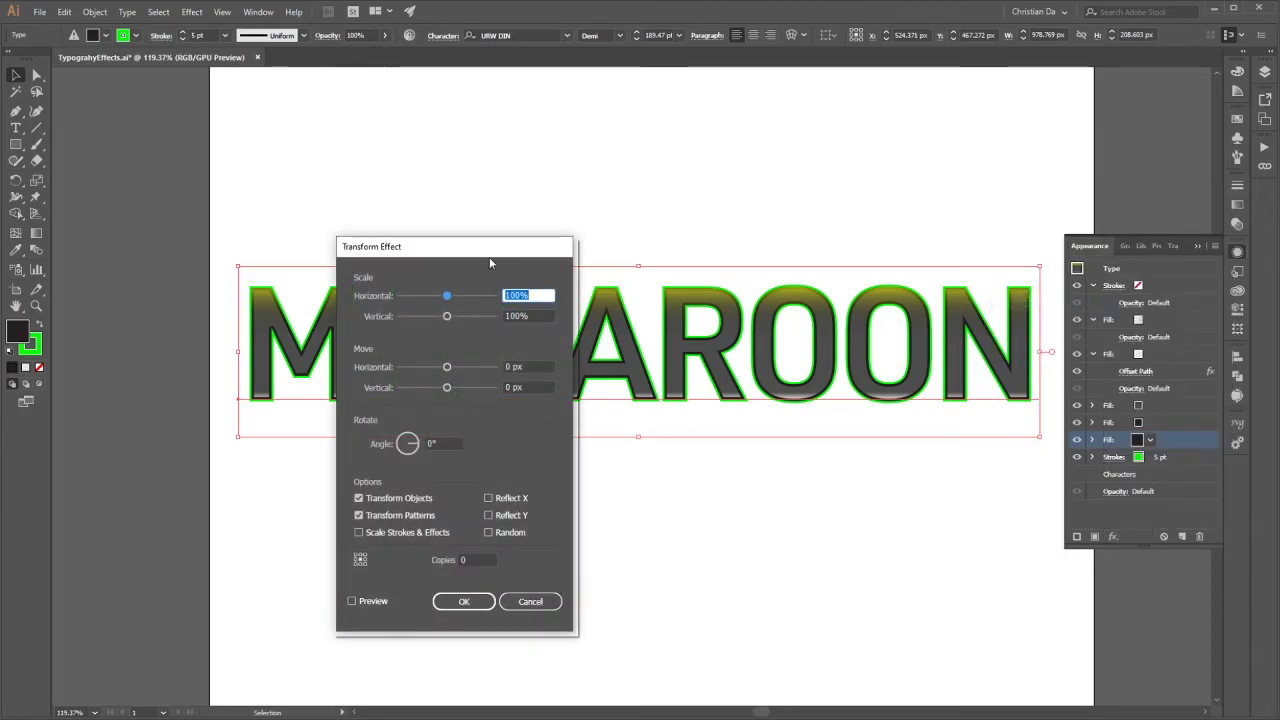
Preview the dark fill shifted right and down in the Transform Effect dialog
left_click_drag(462, 252, 375, 211)
left_click(487, 546)
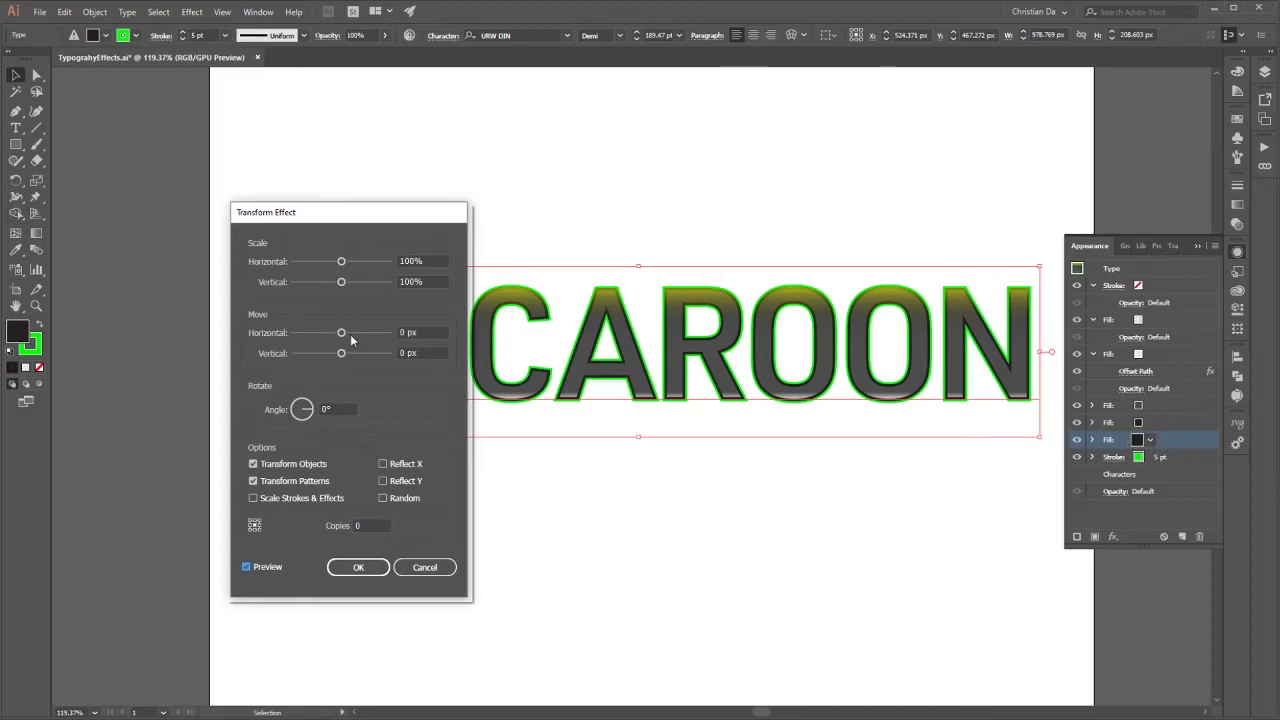
left_click_drag(355, 335, 361, 335)
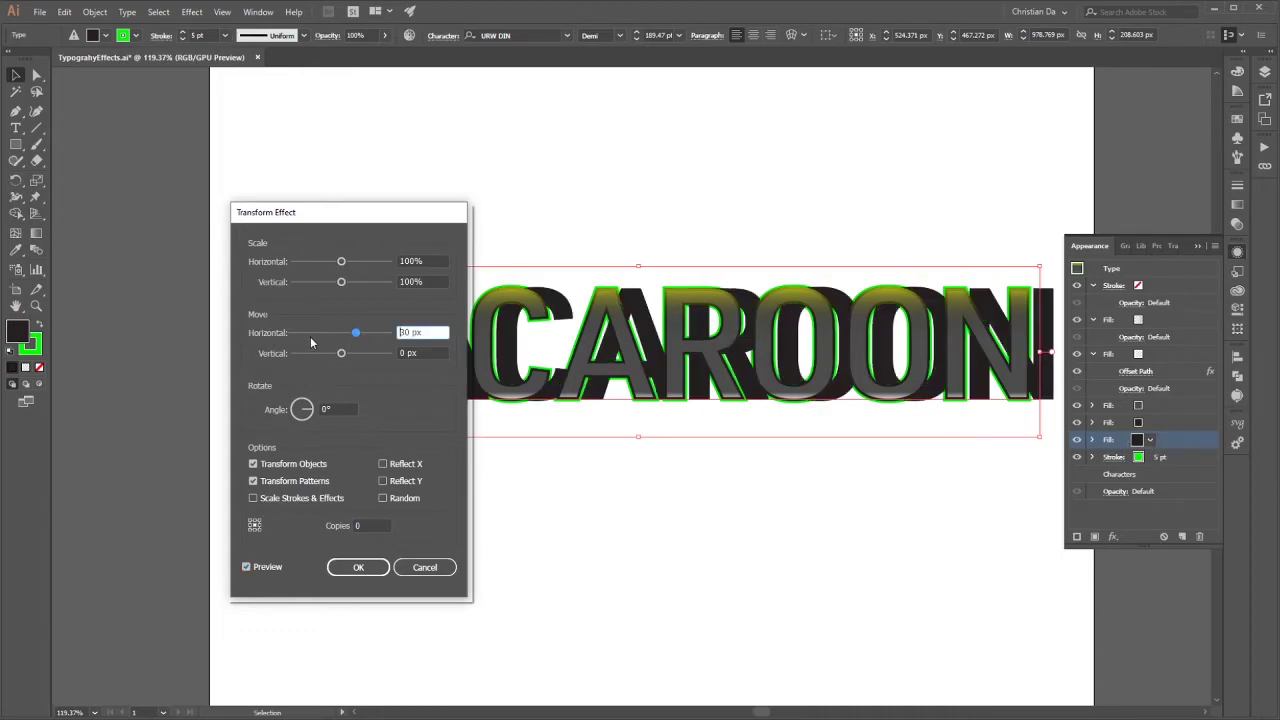
left_click_drag(300, 212, 131, 243)
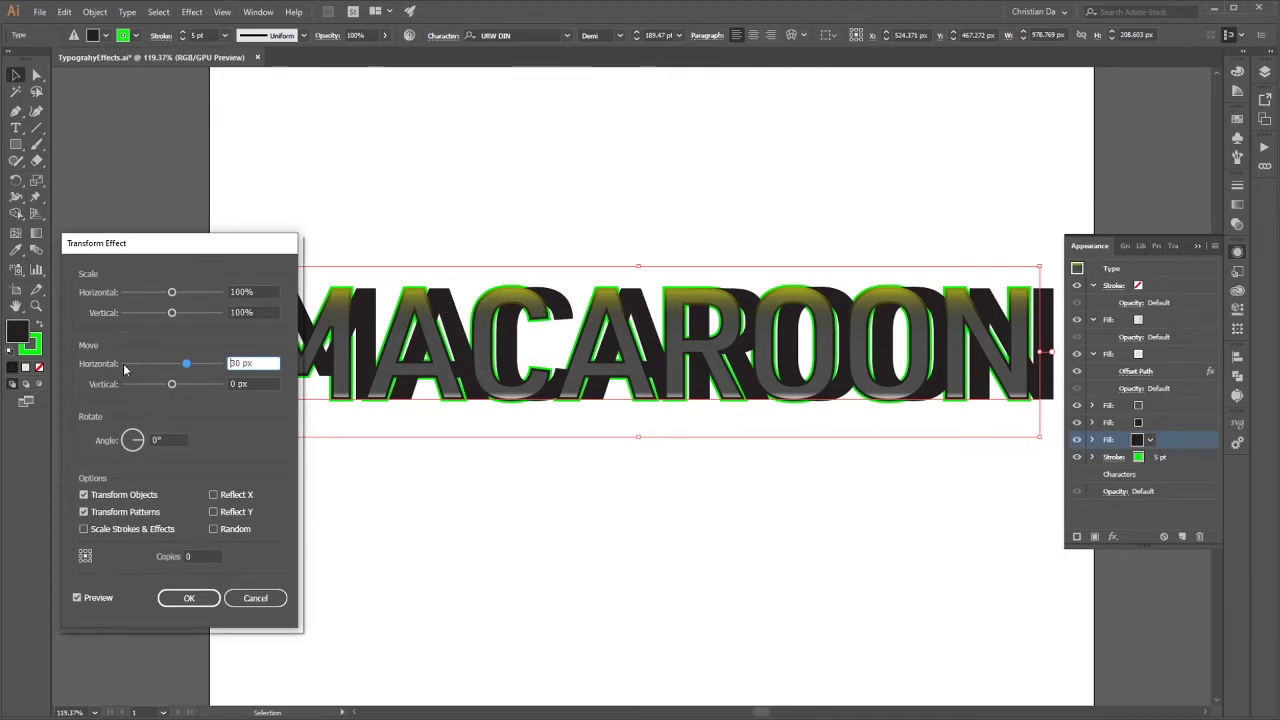
left_click_drag(172, 384, 188, 385)
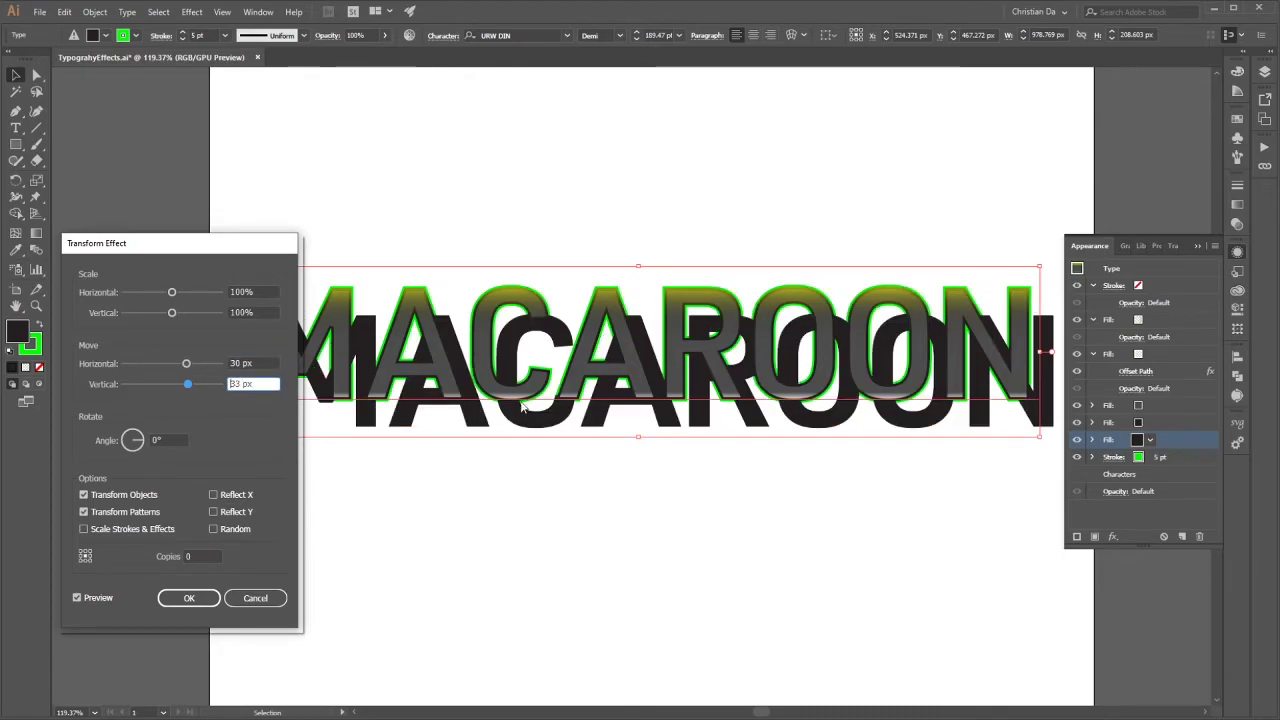
left_click_drag(223, 258, 268, 251)
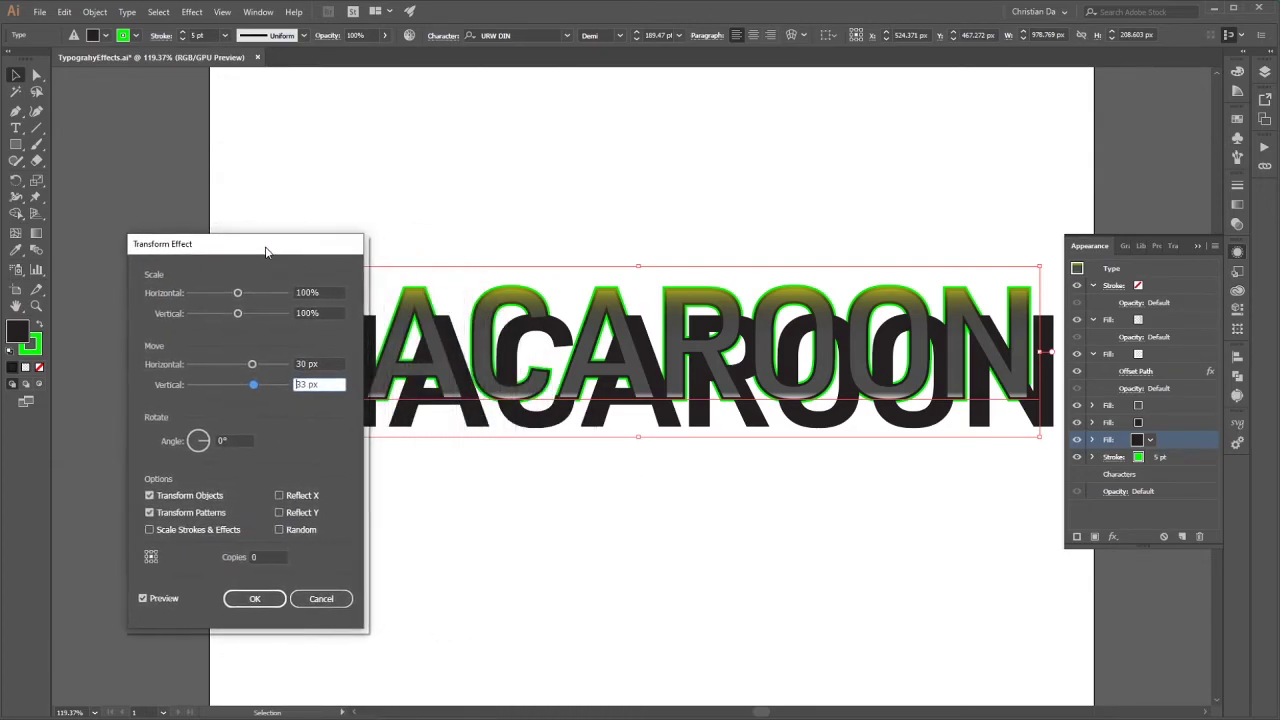
Settle the shadow offset at 20 px horizontal and 20 px vertical, apply, and deselect
left_click(212, 444)
type("60")
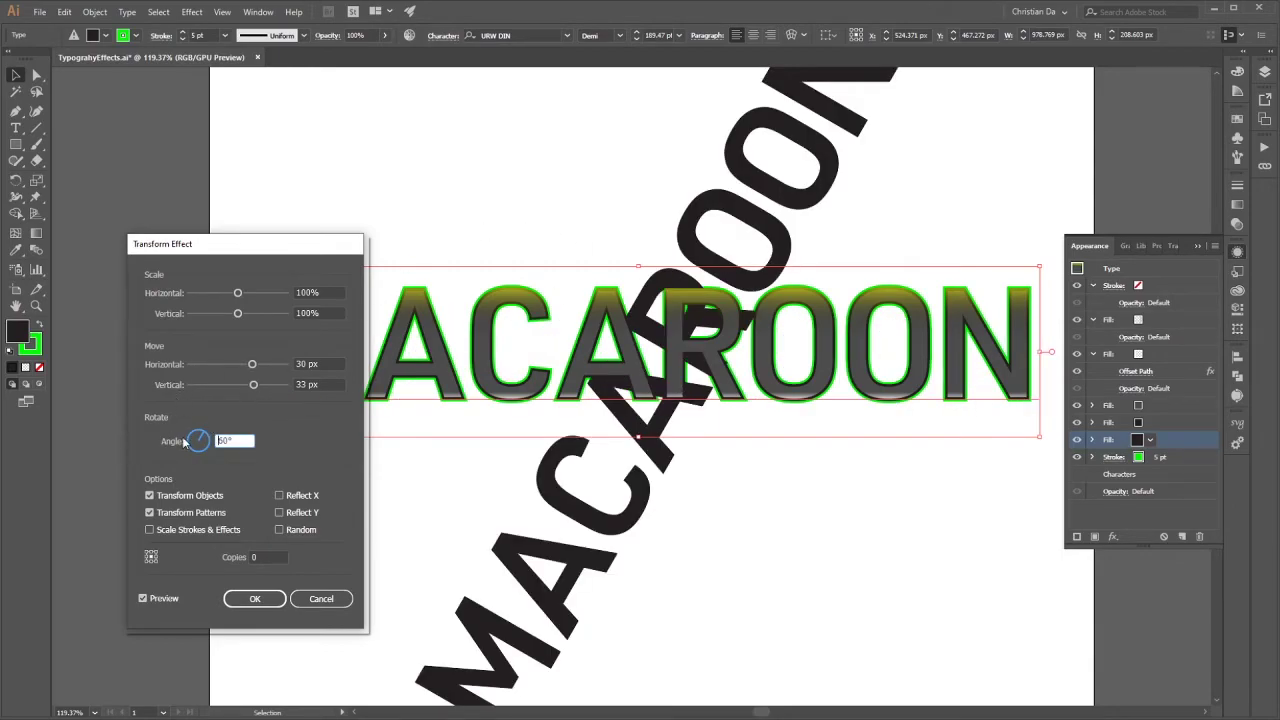
type("300")
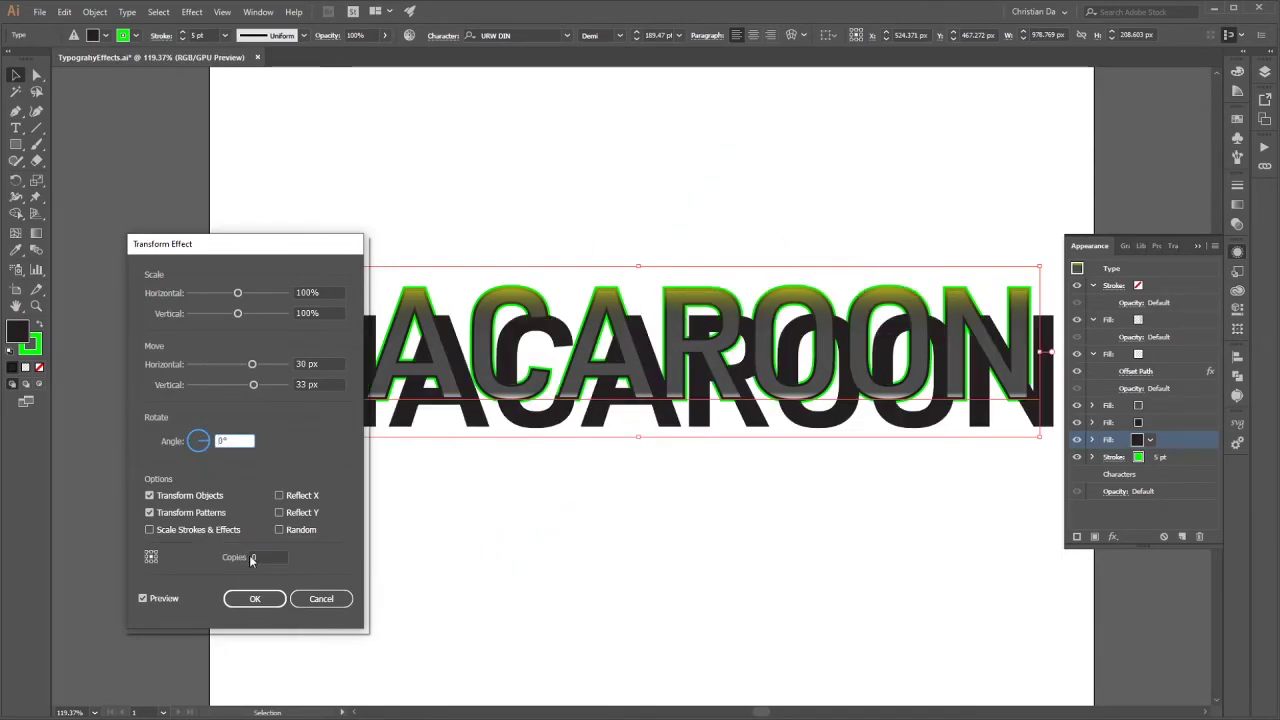
left_click(252, 557)
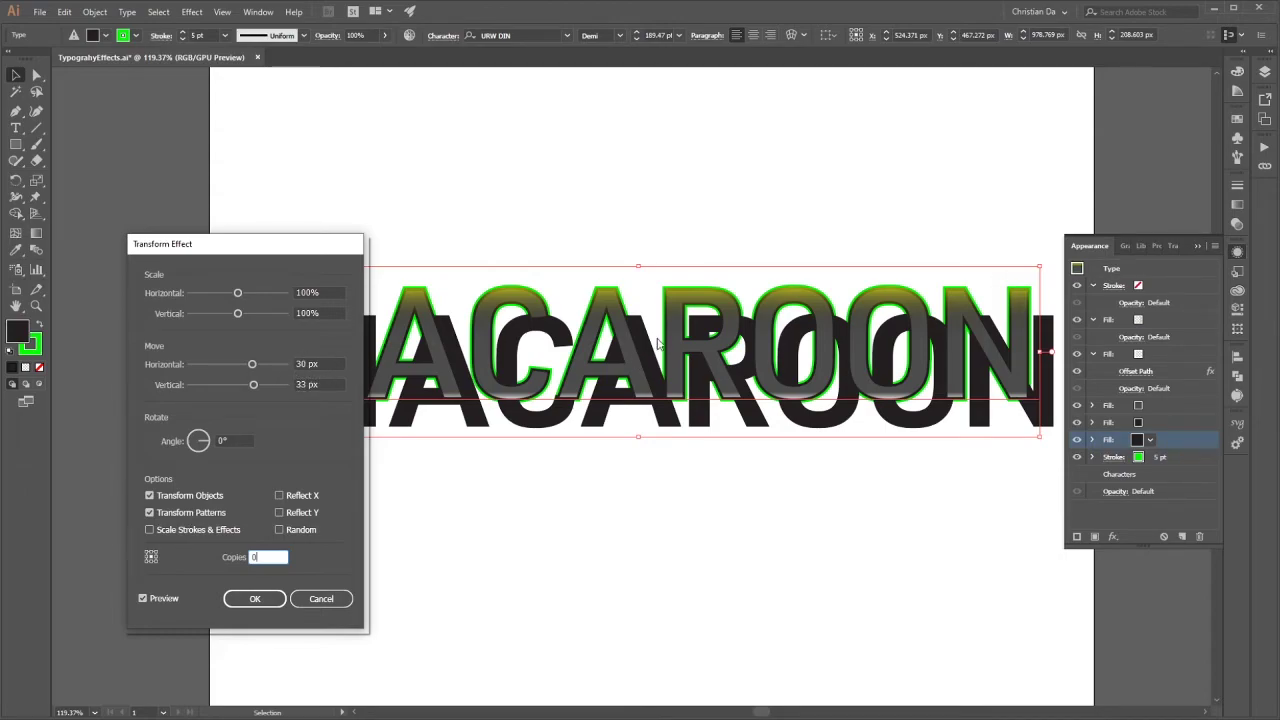
left_click_drag(253, 365, 247, 386)
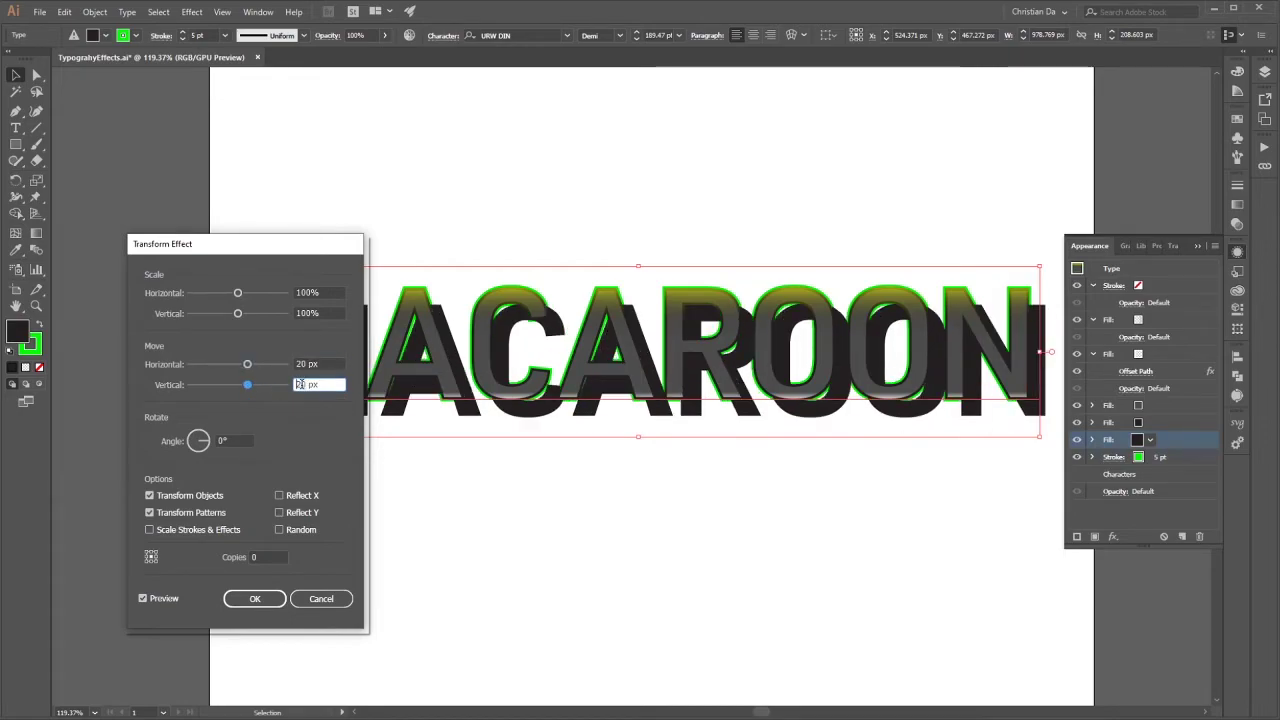
left_click_drag(267, 244, 258, 212)
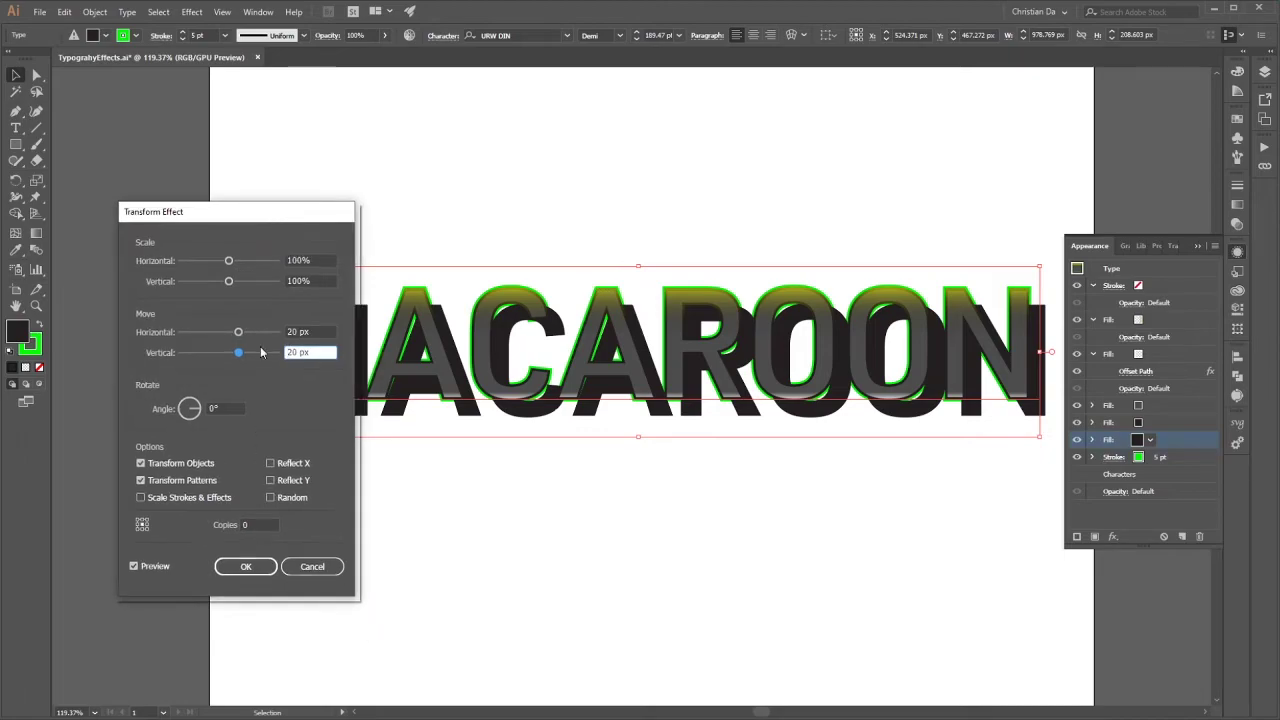
left_click(245, 566)
left_click(773, 188)
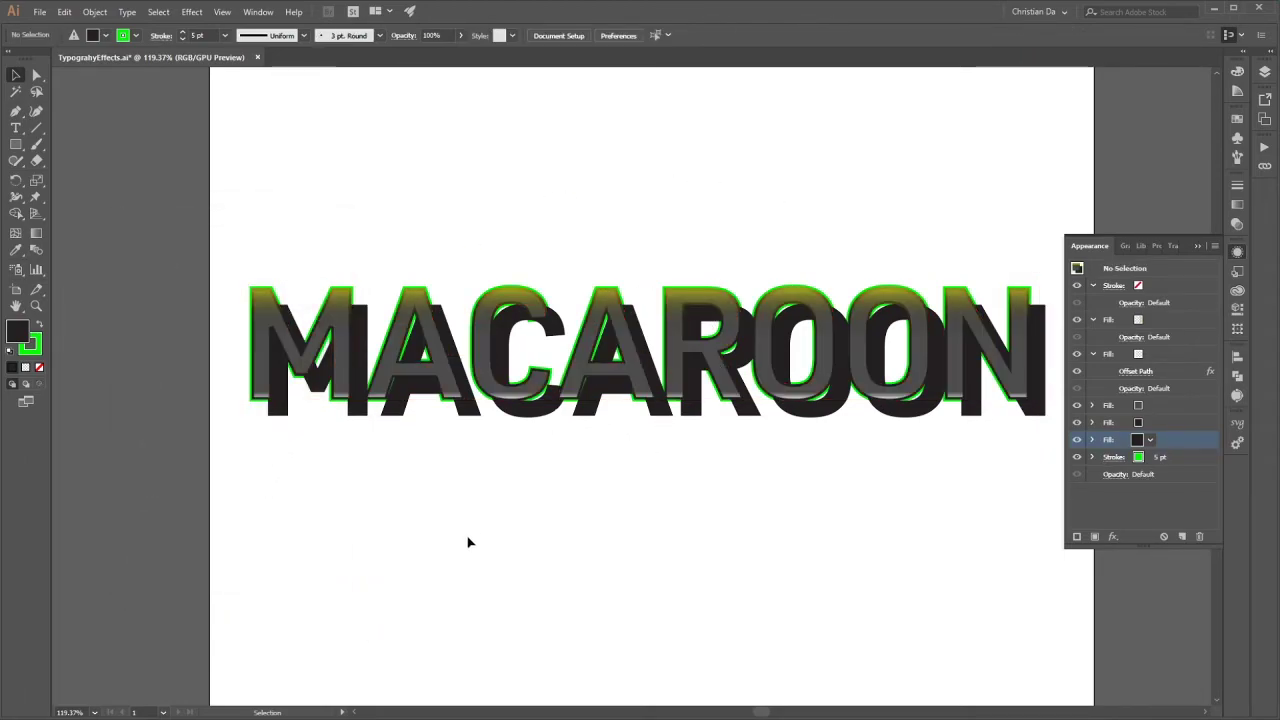
Change MACAROON's offset shadow fill from black to a teal green swatch
left_click(648, 378)
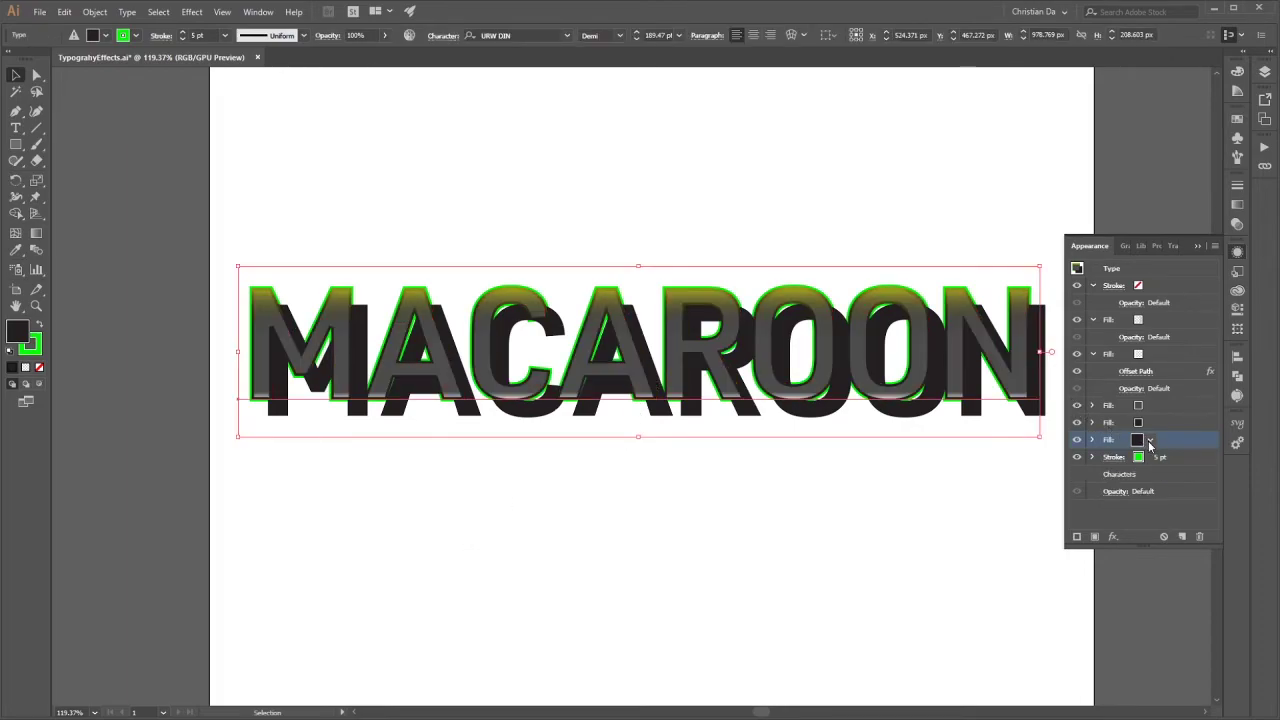
left_click(1150, 441)
left_click(1076, 468)
left_click(736, 547)
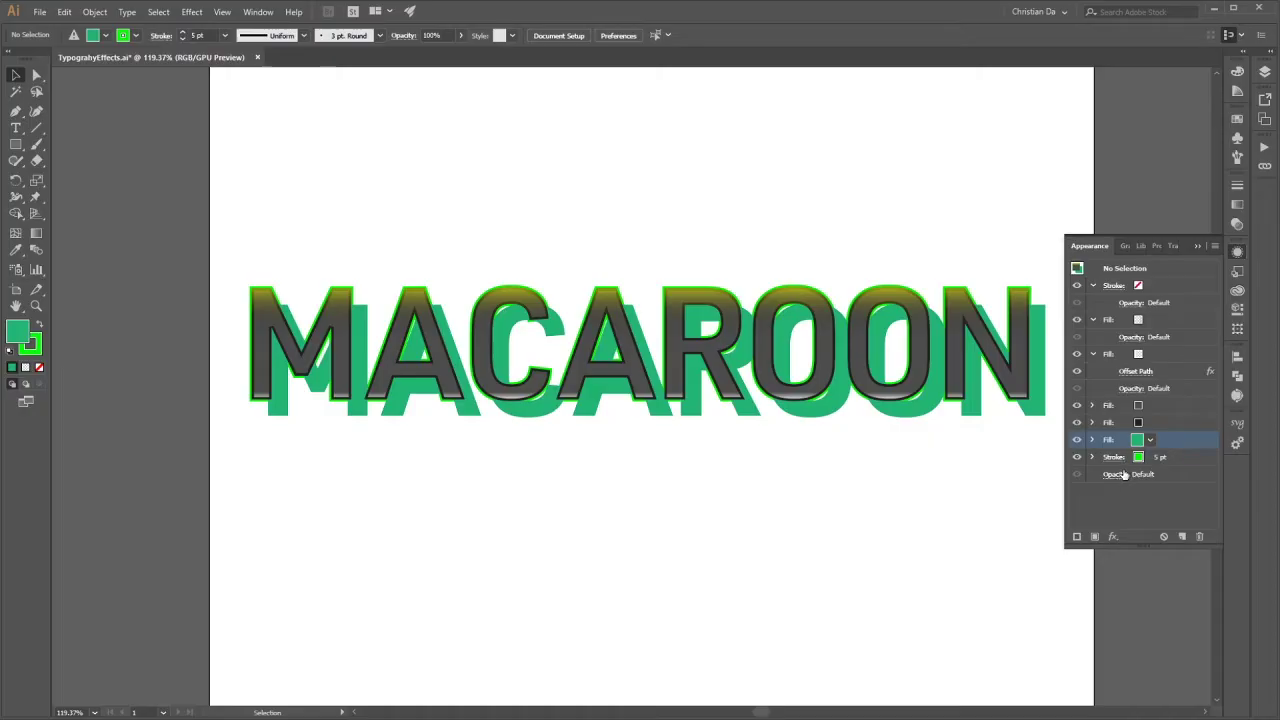
left_click(981, 381)
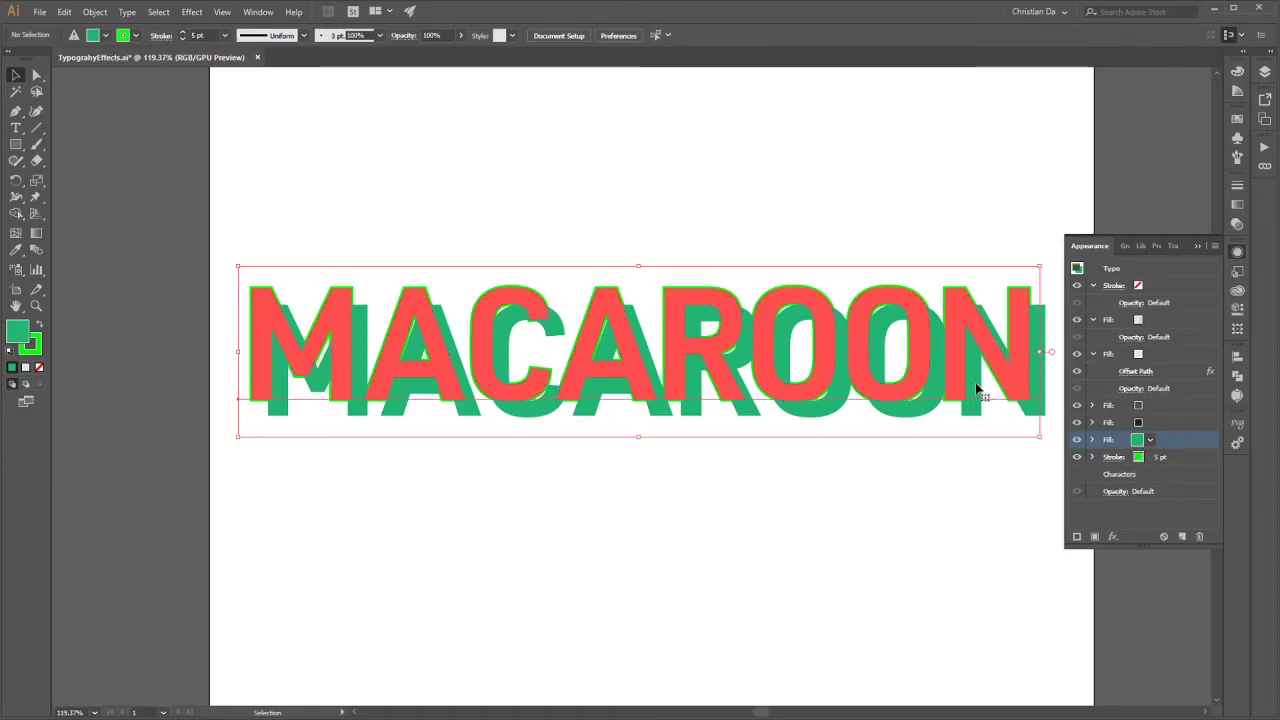
Set the green shadow's Transform move to 1 px horizontal and 1 px vertical with Preview
left_click(1092, 441)
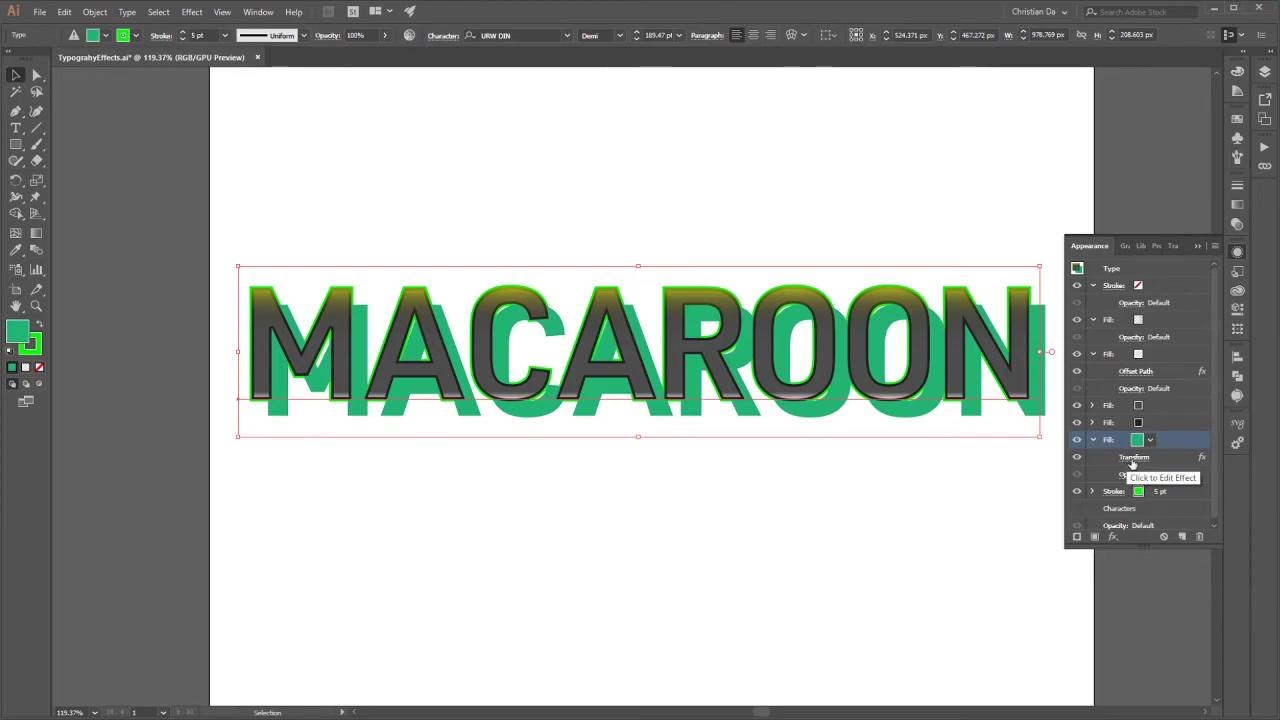
left_click(1136, 458)
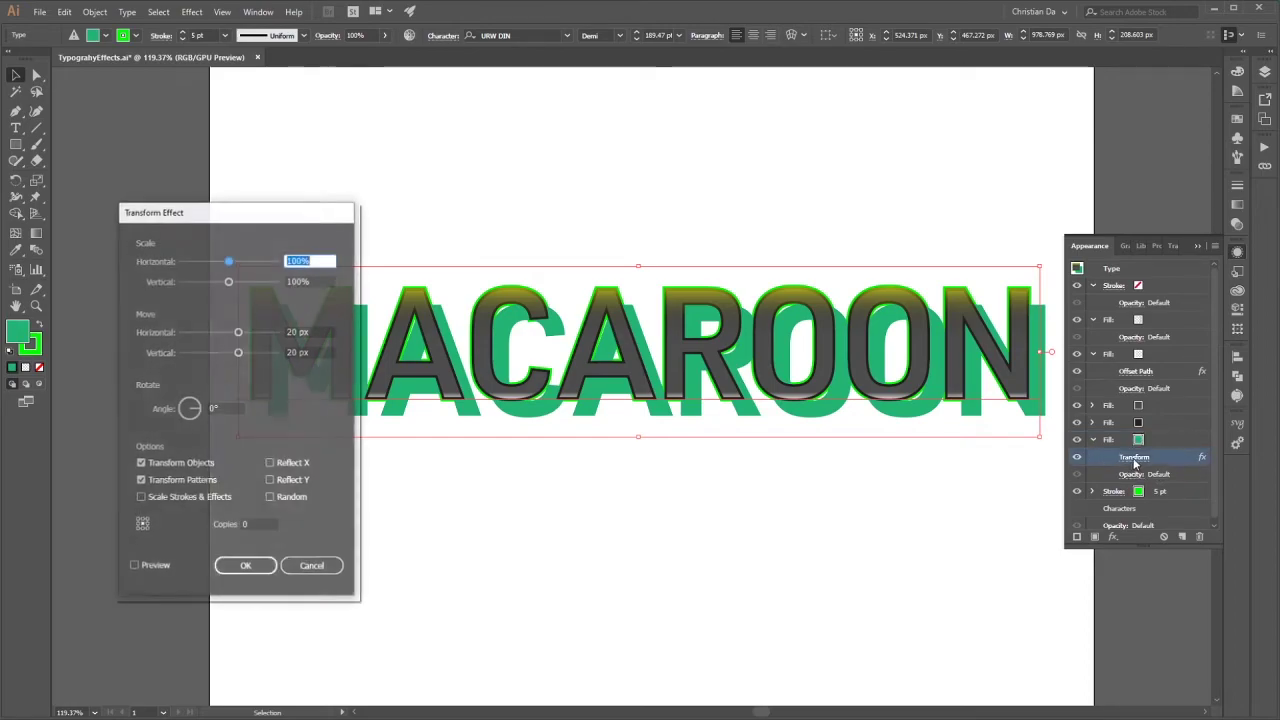
double_click(294, 332)
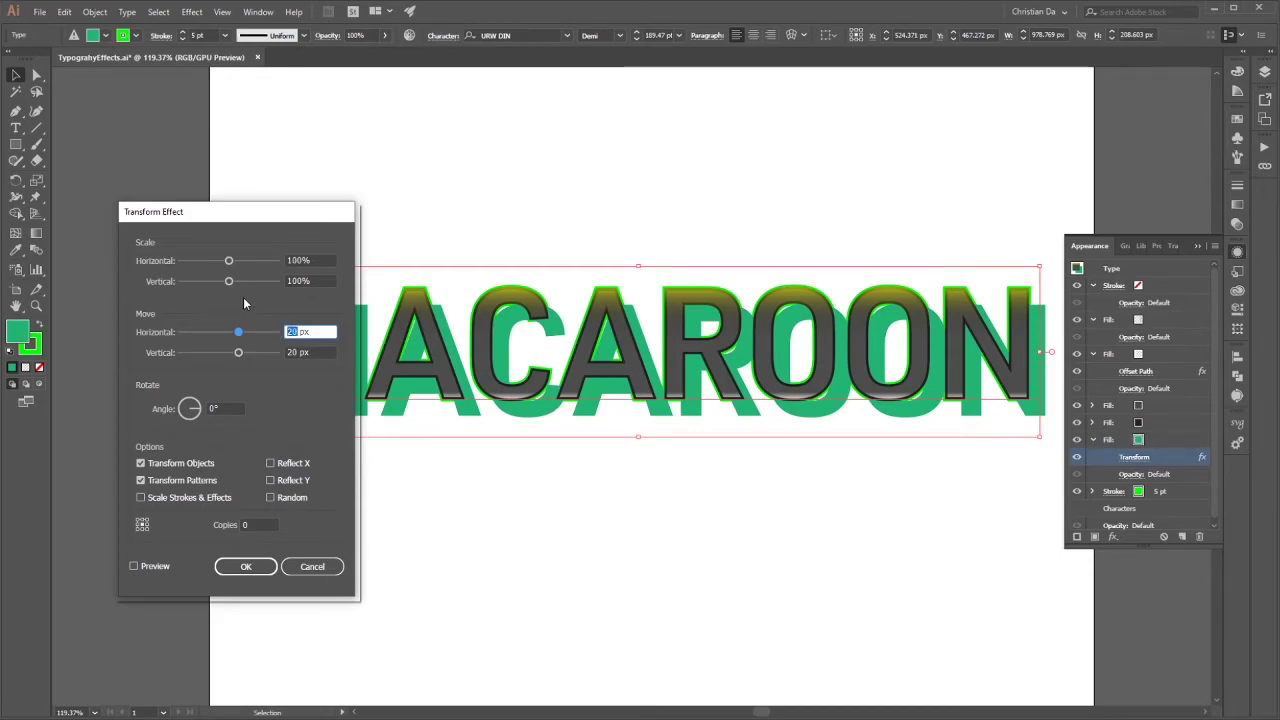
type("1")
key("Tab")
type("1")
key("Tab")
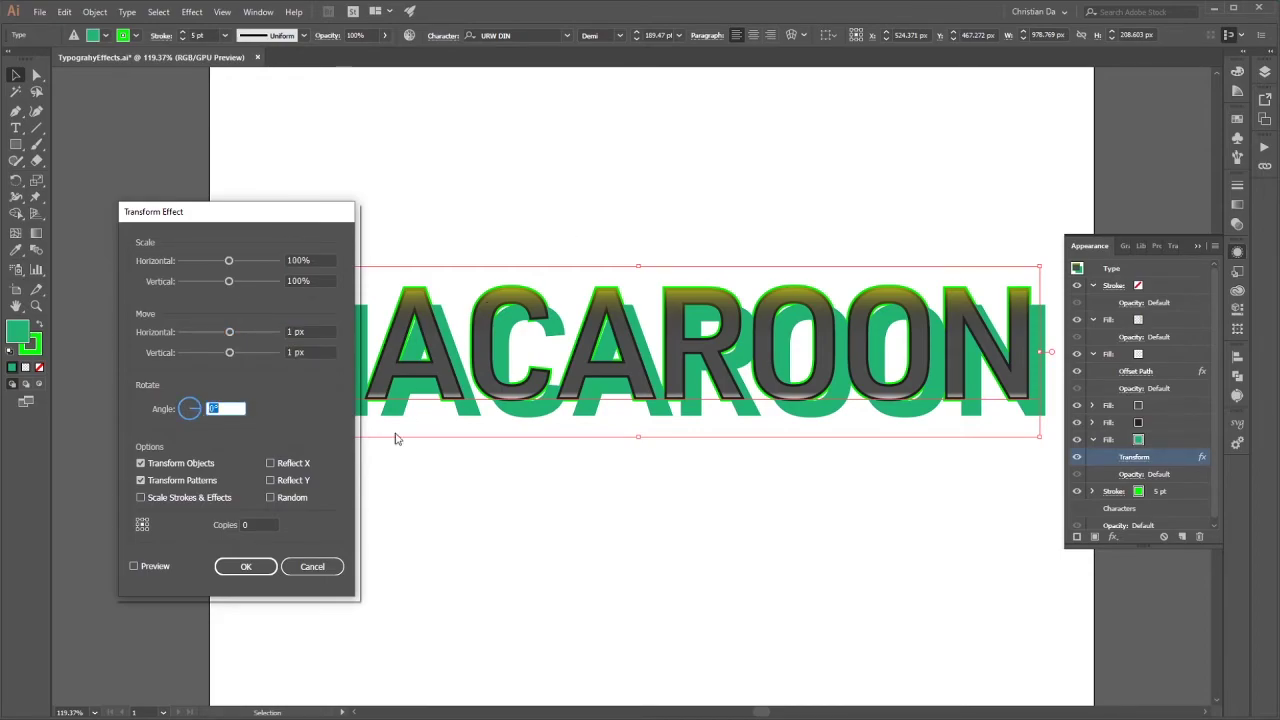
left_click(134, 566)
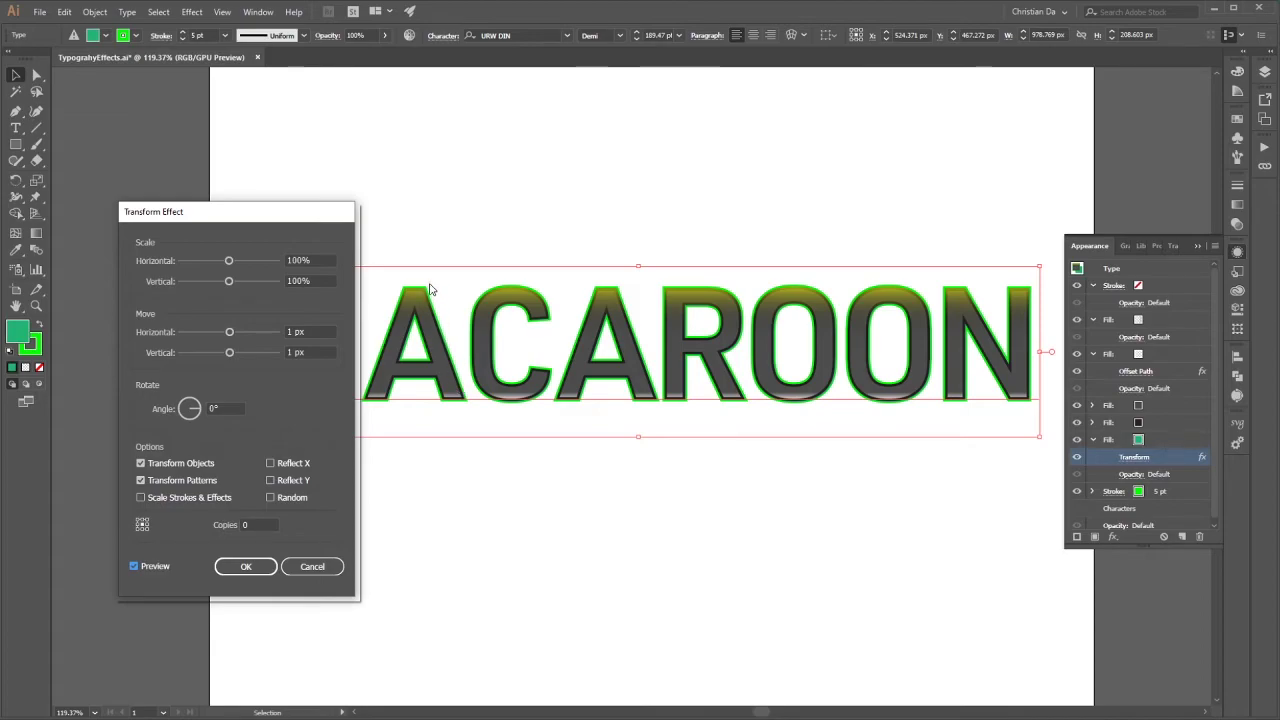
Raise the Transform copies to 15 for a stepped extrusion
left_click(245, 525)
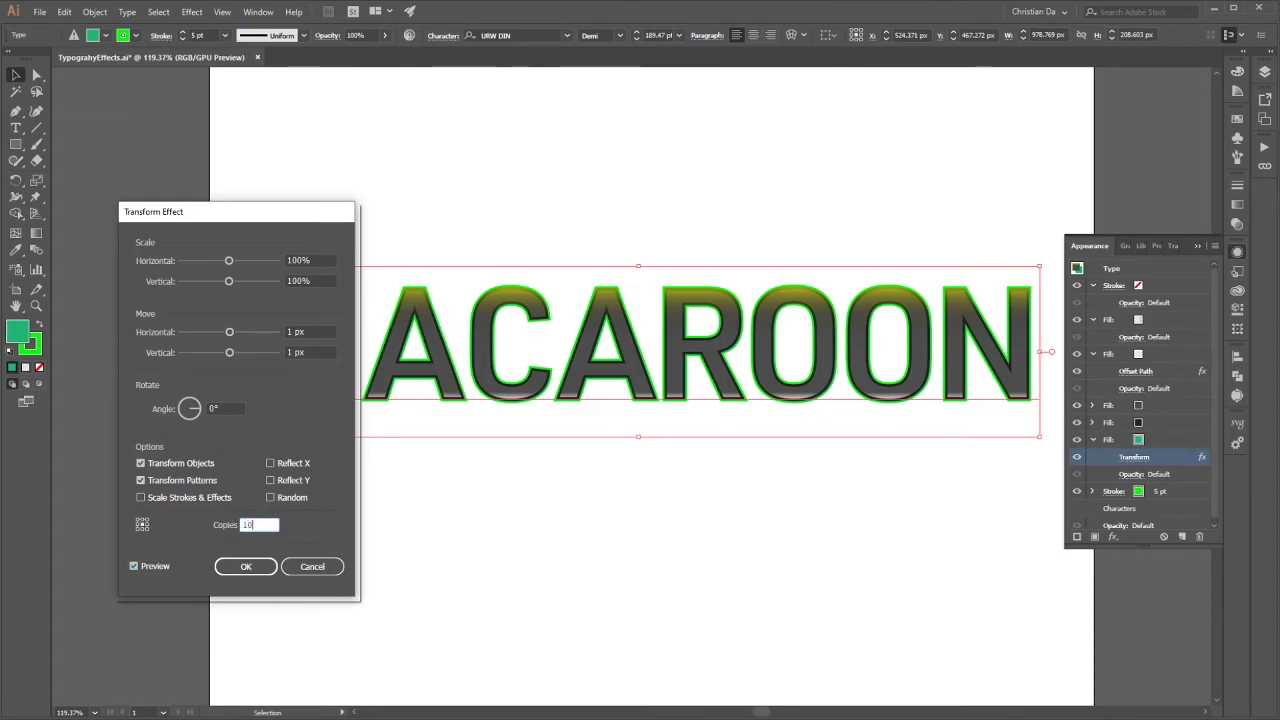
type("10")
key("Tab")
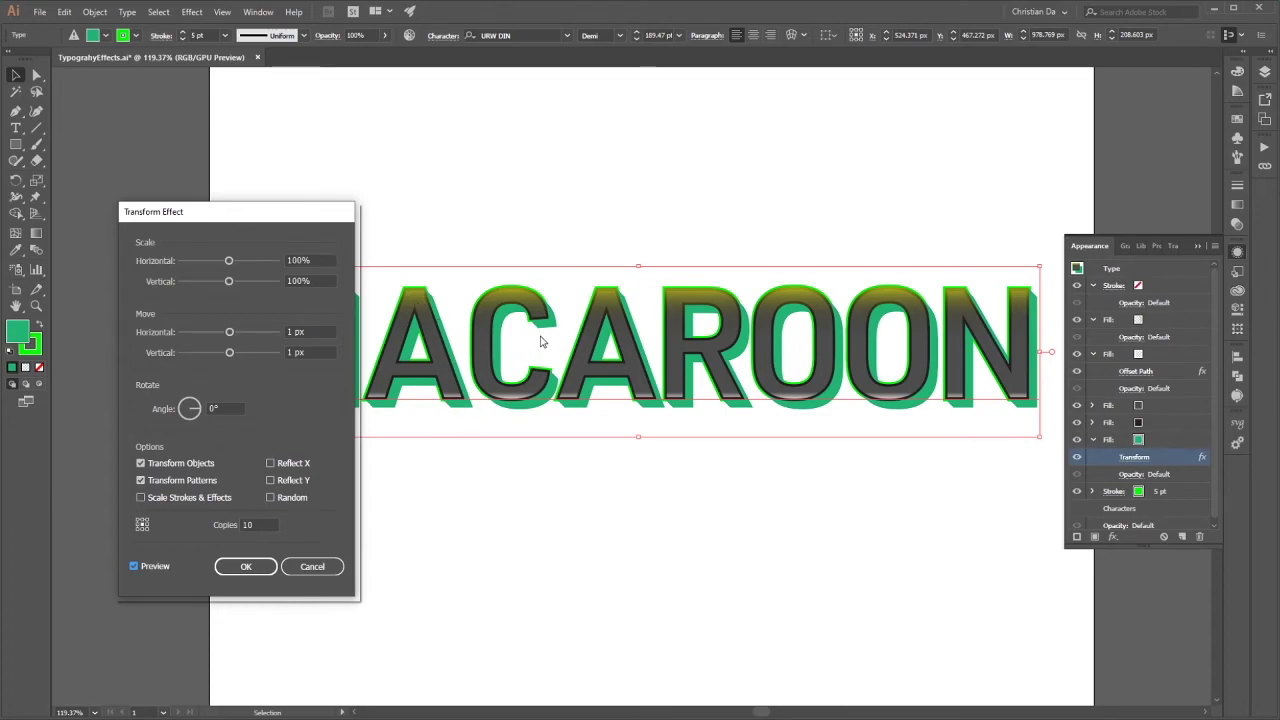
key("Up")
key("Up")
key("Up")
key("Up")
key("Up")
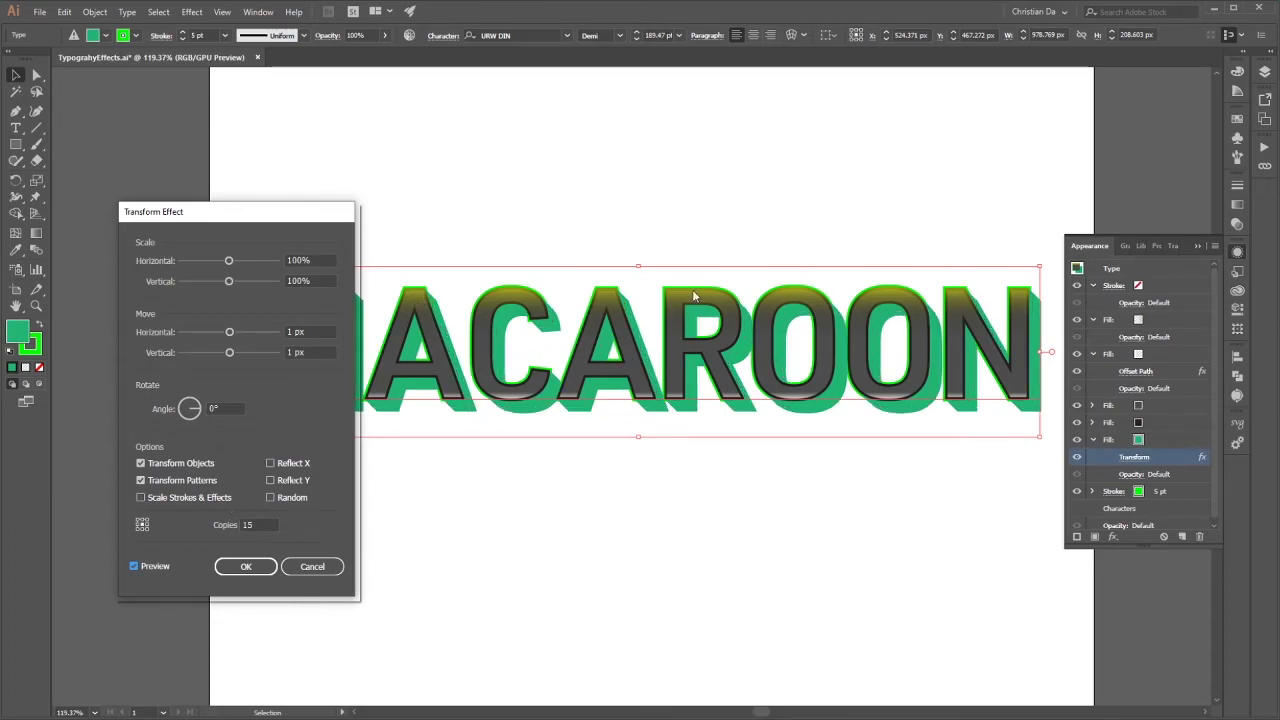
Apply the 15-copy extrusion and reselect MACAROON with the green fill targeted
left_click(246, 567)
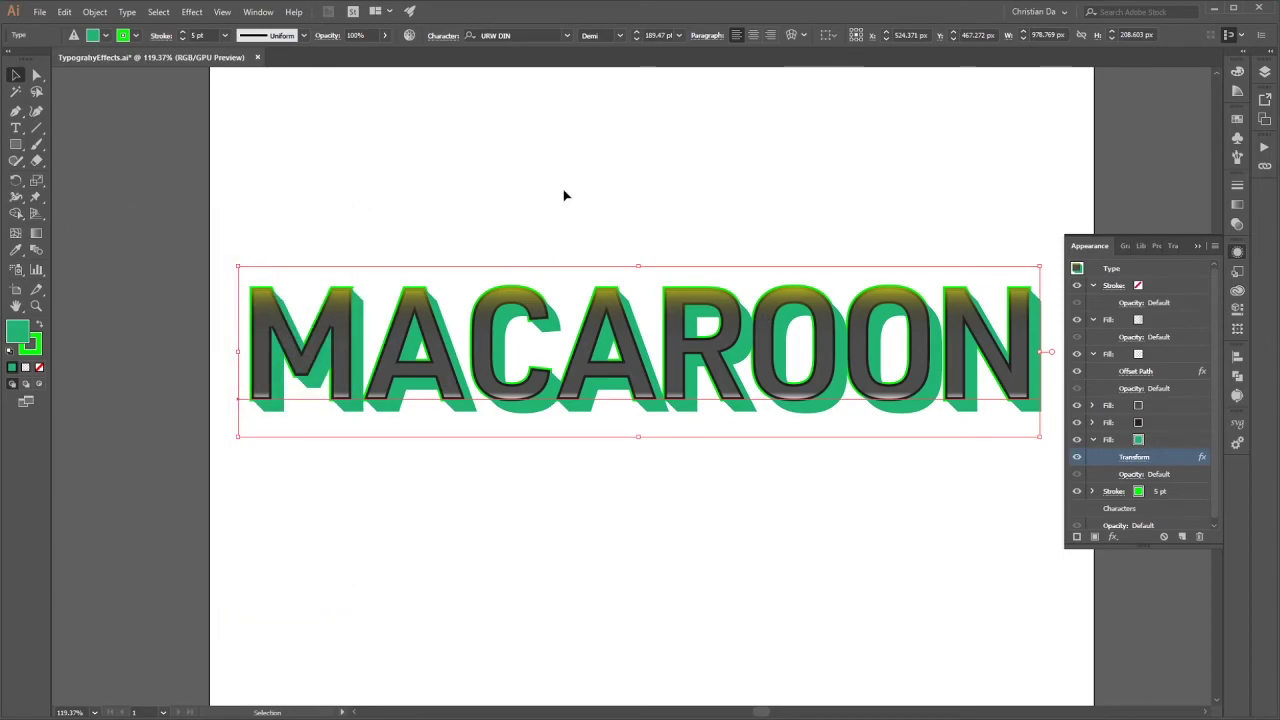
left_click(594, 457)
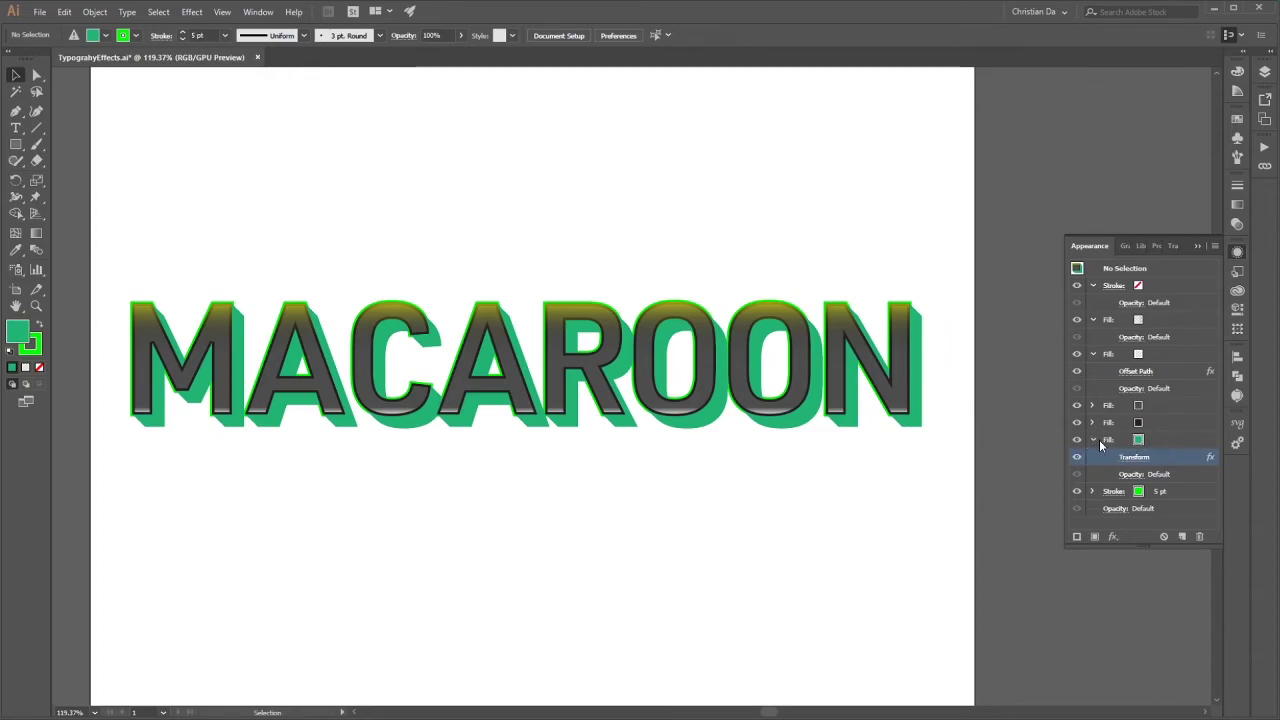
left_click(1094, 441)
left_click(1170, 440)
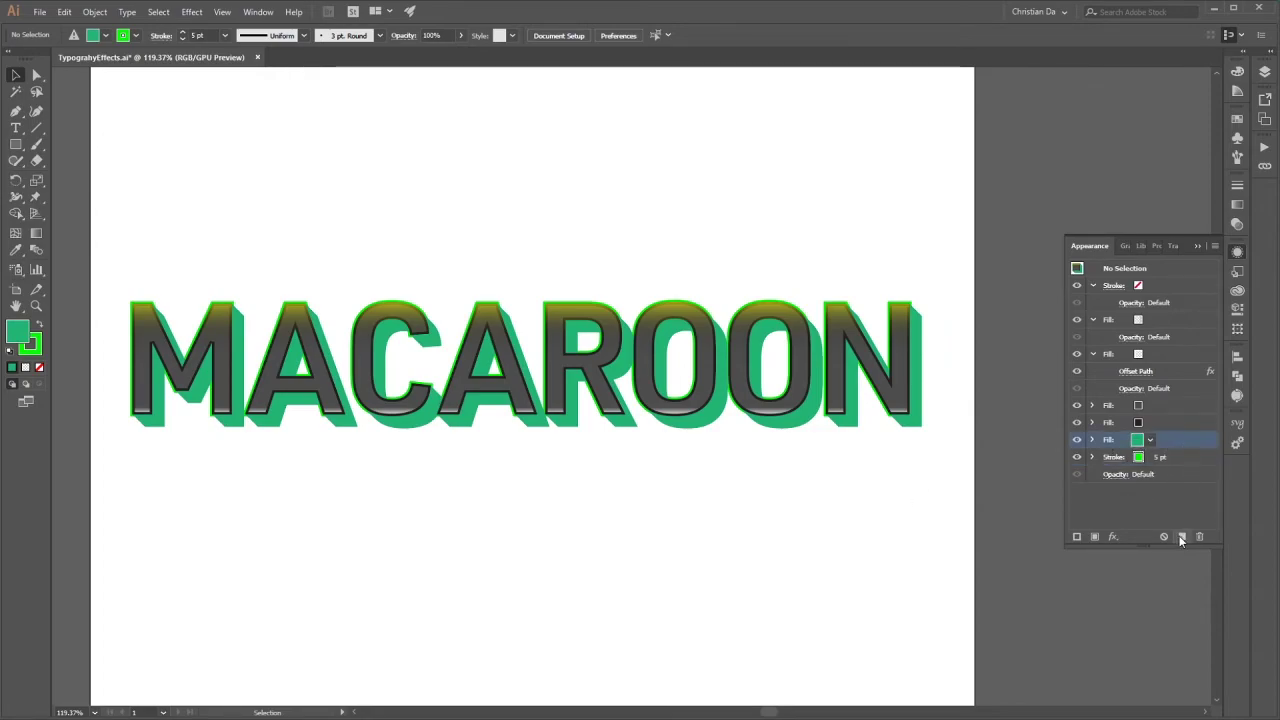
left_click(851, 400)
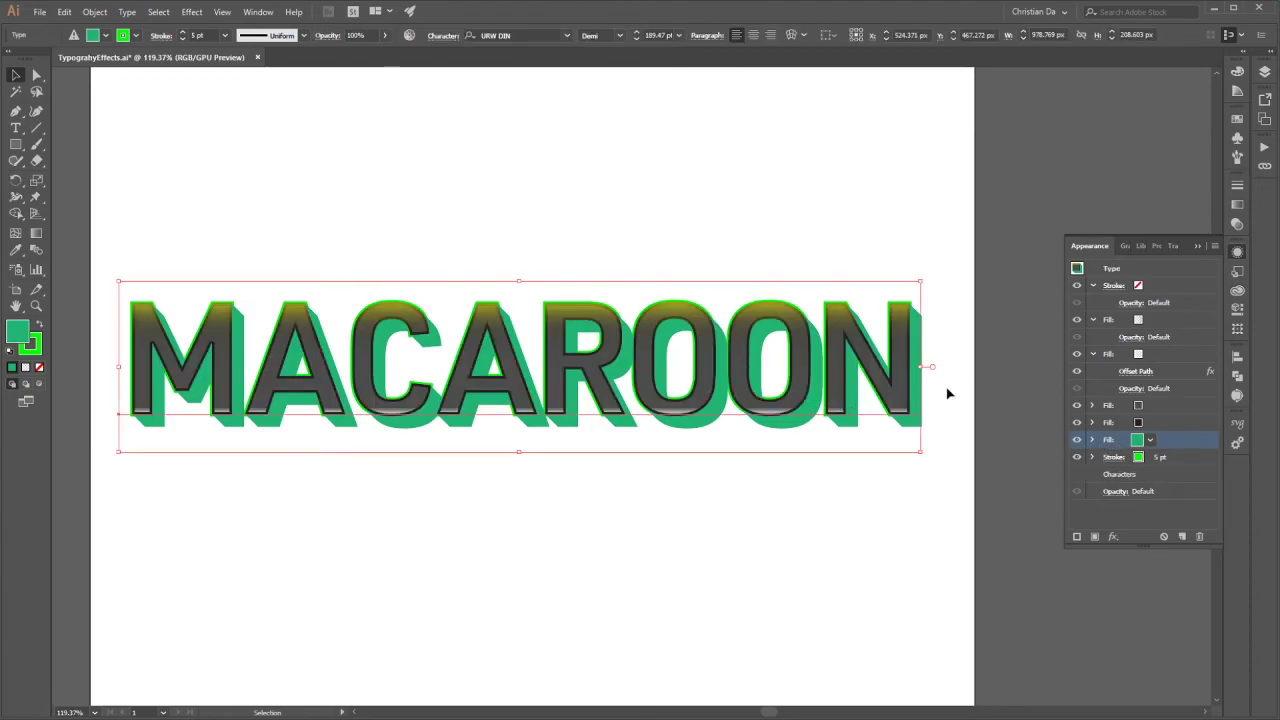
Duplicate the green extrusion fill and make the lower copy a darker green
left_click(1183, 539)
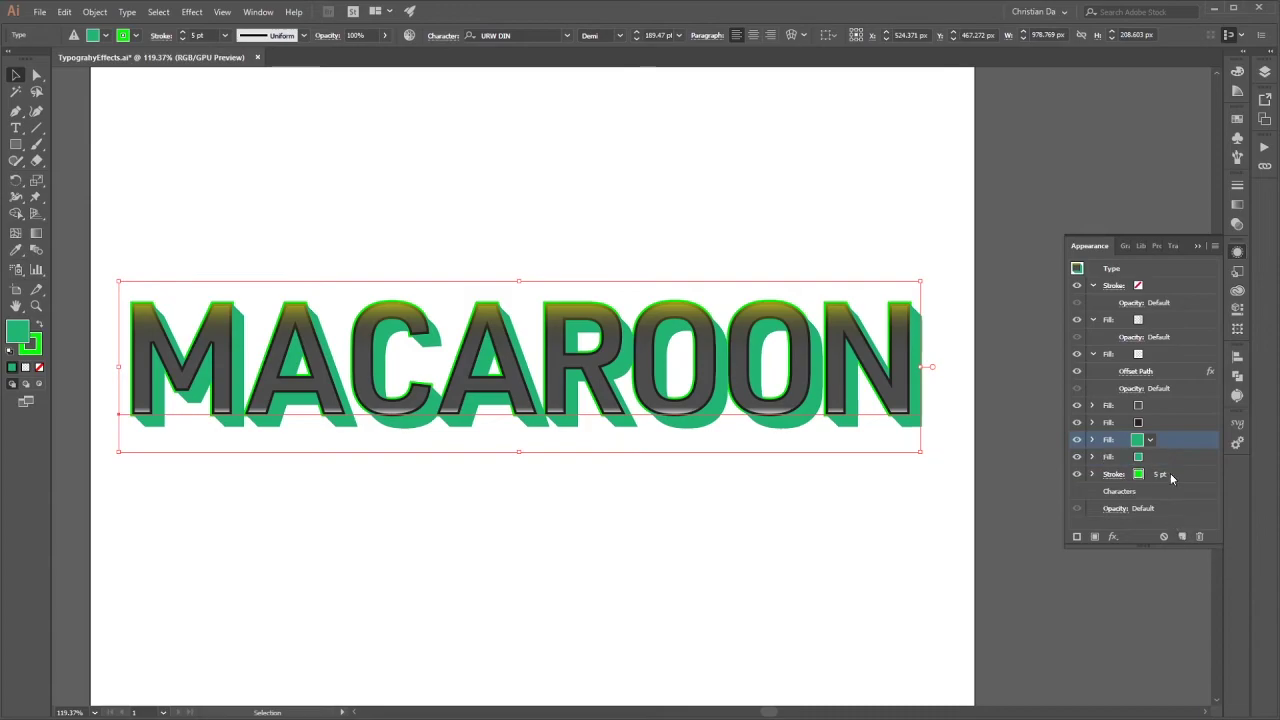
left_click(1184, 457)
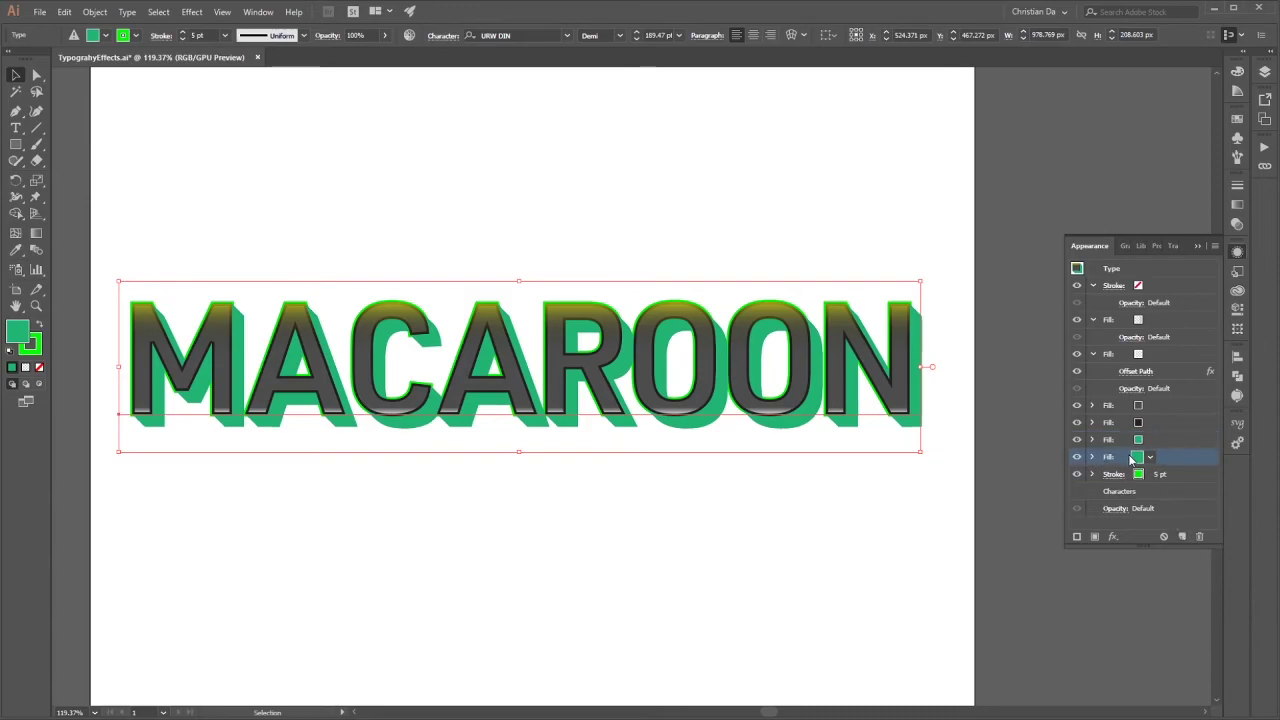
left_click(1149, 458)
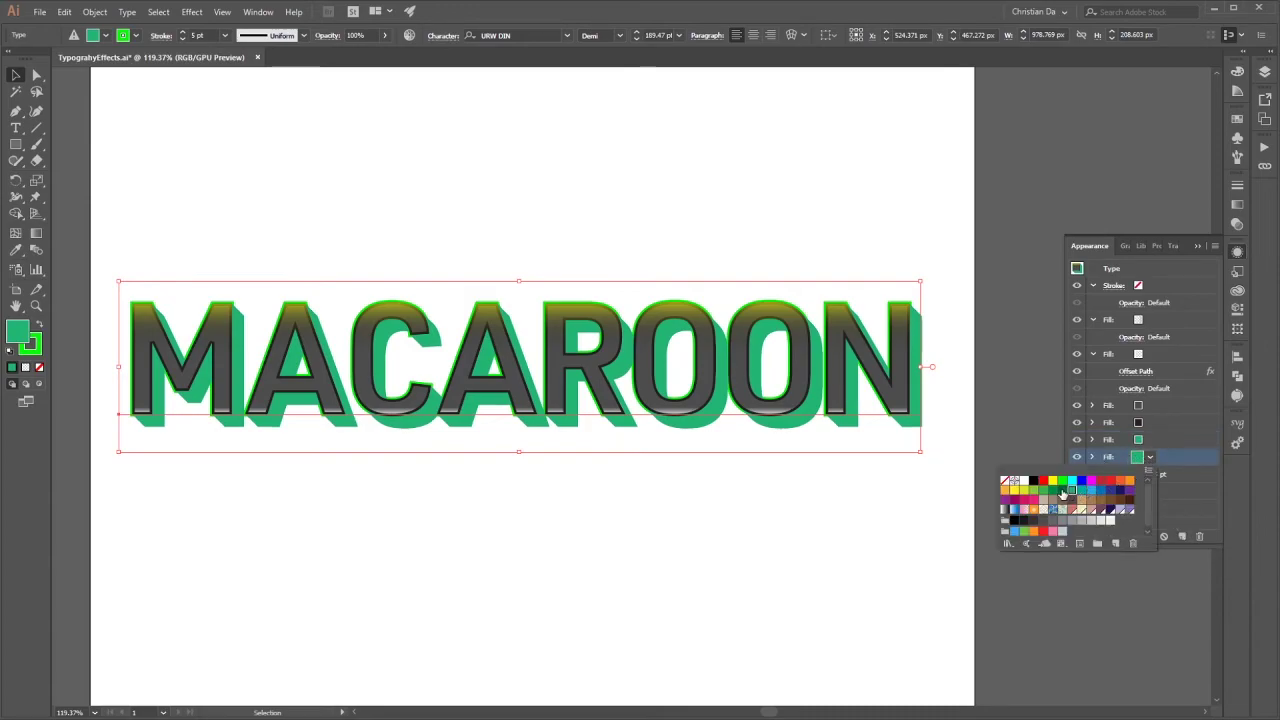
left_click(1062, 491)
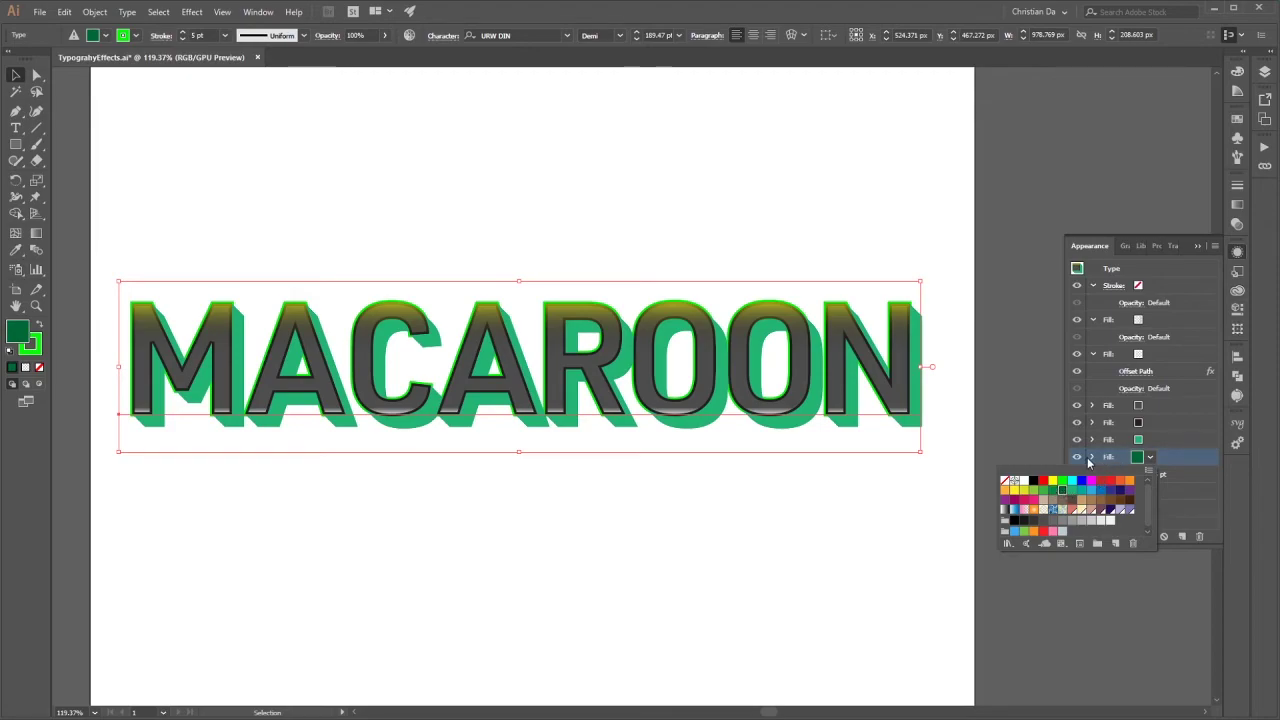
left_click(1088, 460)
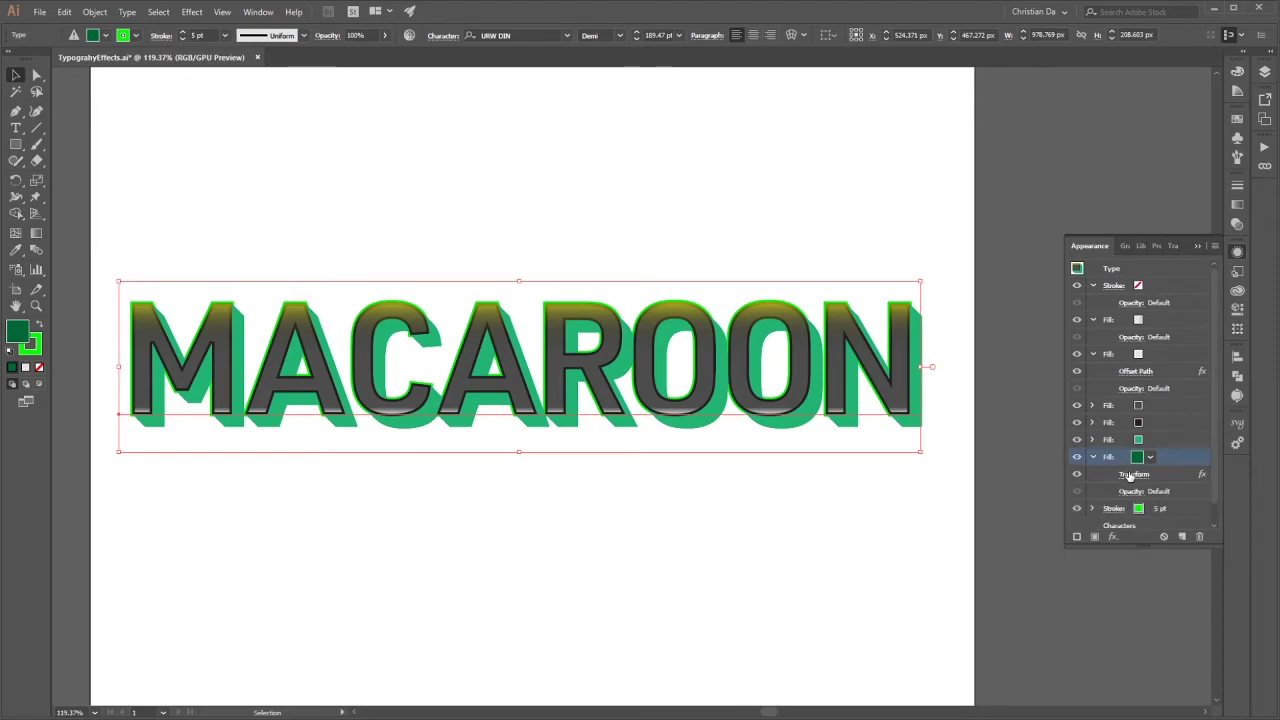
Set the darker fill's Transform effect to 20 copies and apply it
left_click(1131, 476)
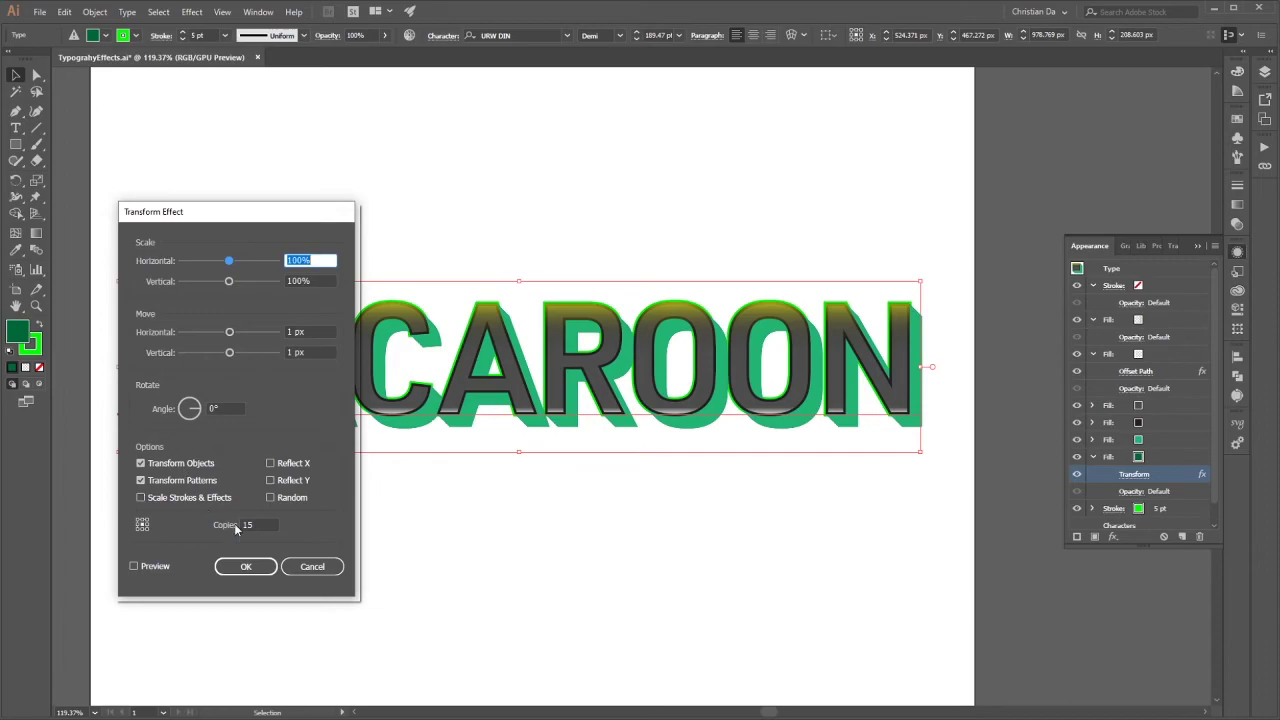
left_click(258, 524)
type("20")
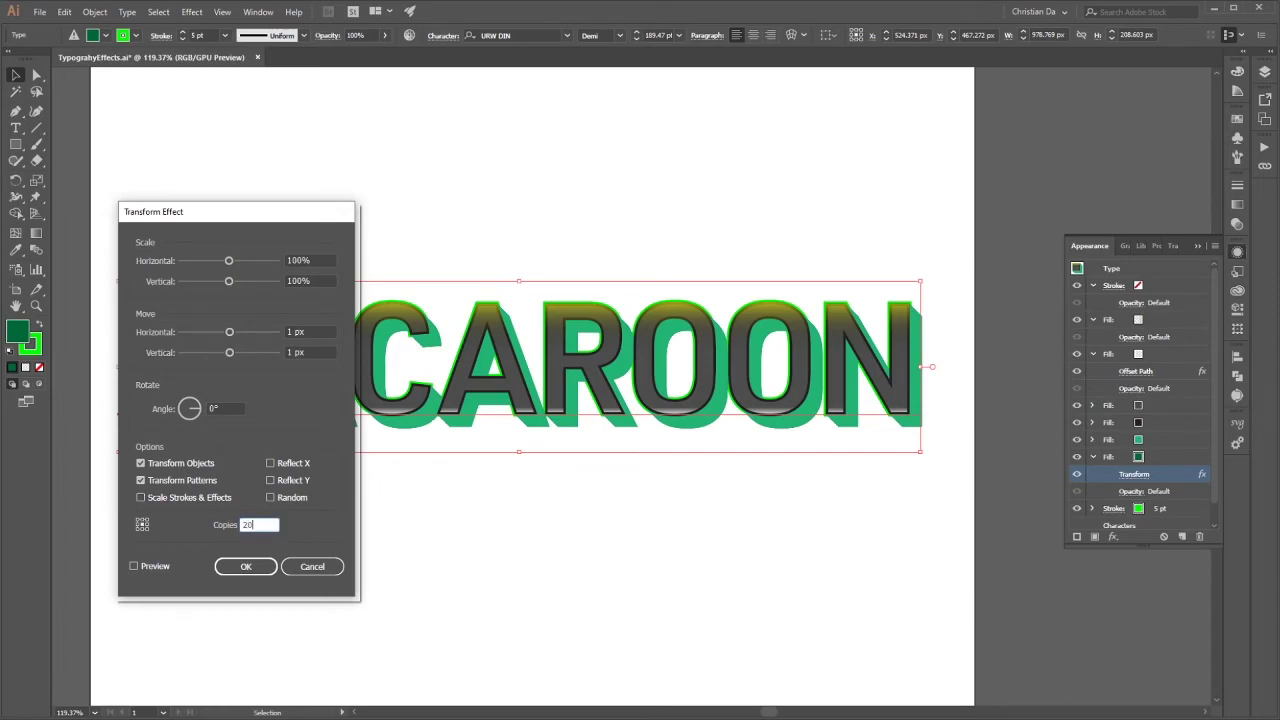
left_click(134, 566)
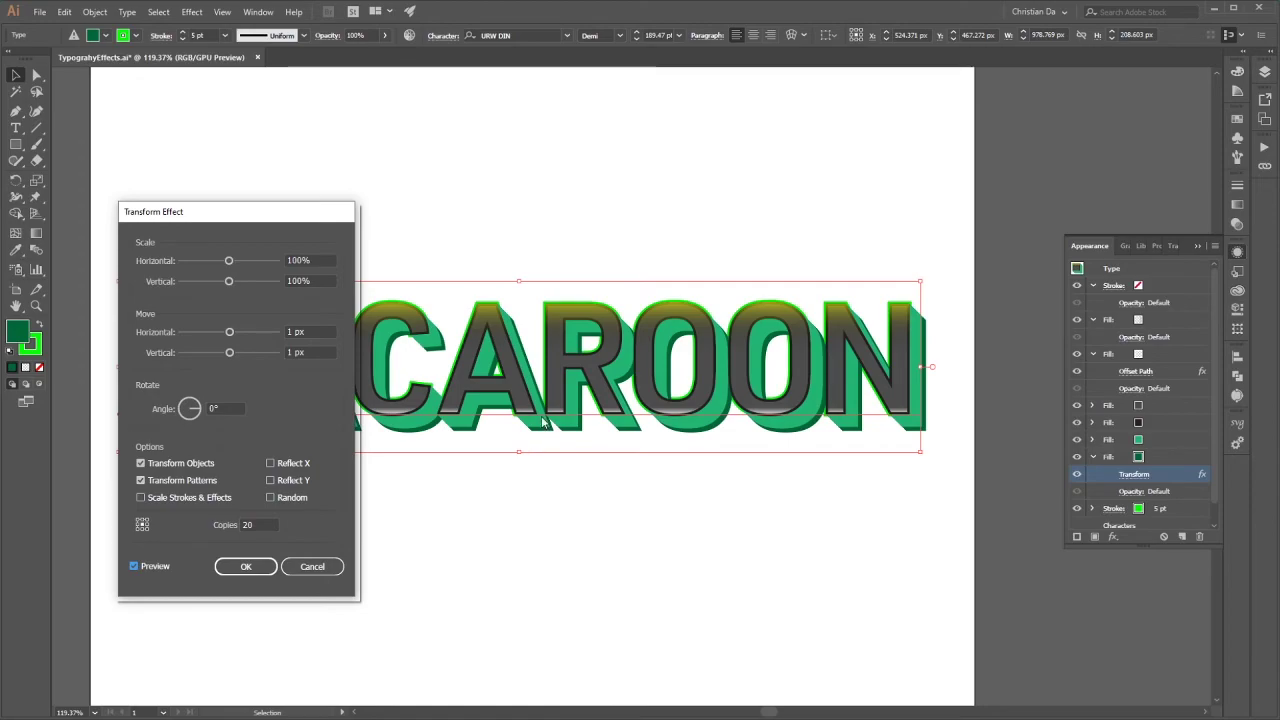
left_click(245, 566)
Reselect MACAROON and target the whole type object in Appearance
left_click(450, 540)
left_click_drag(530, 471, 534, 481)
scroll(534, 481, "down", 1)
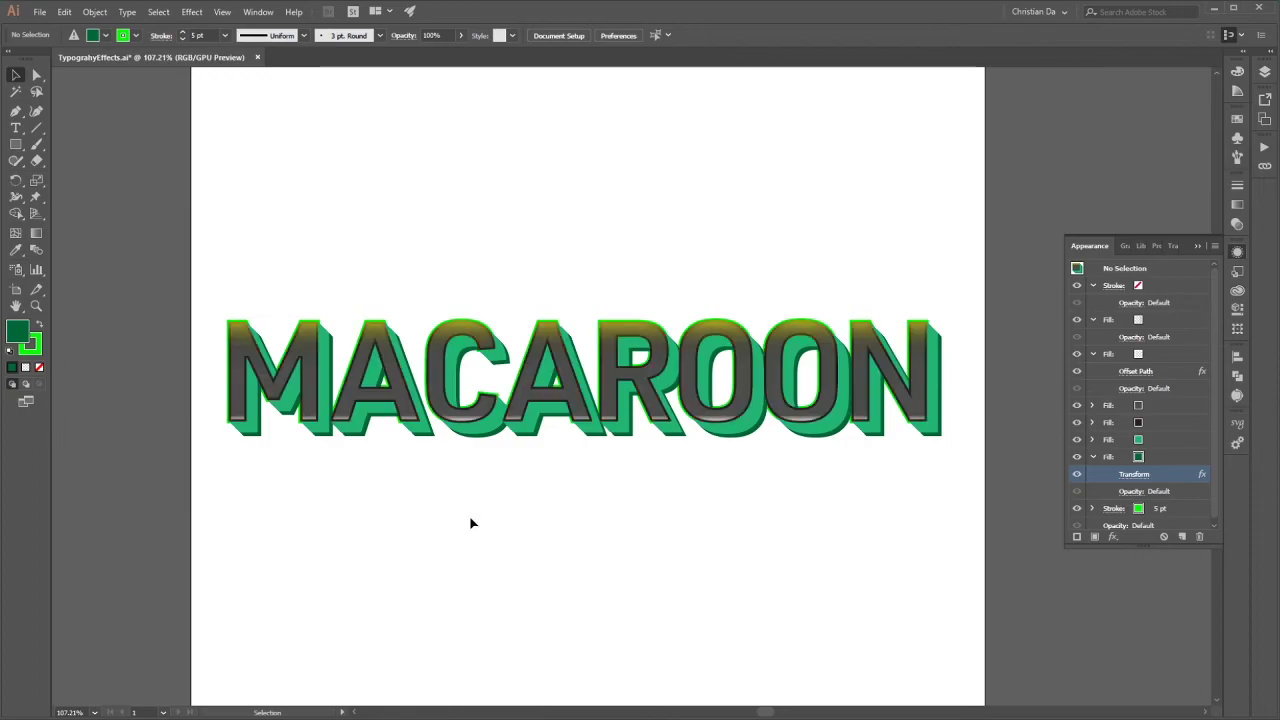
left_click(520, 400)
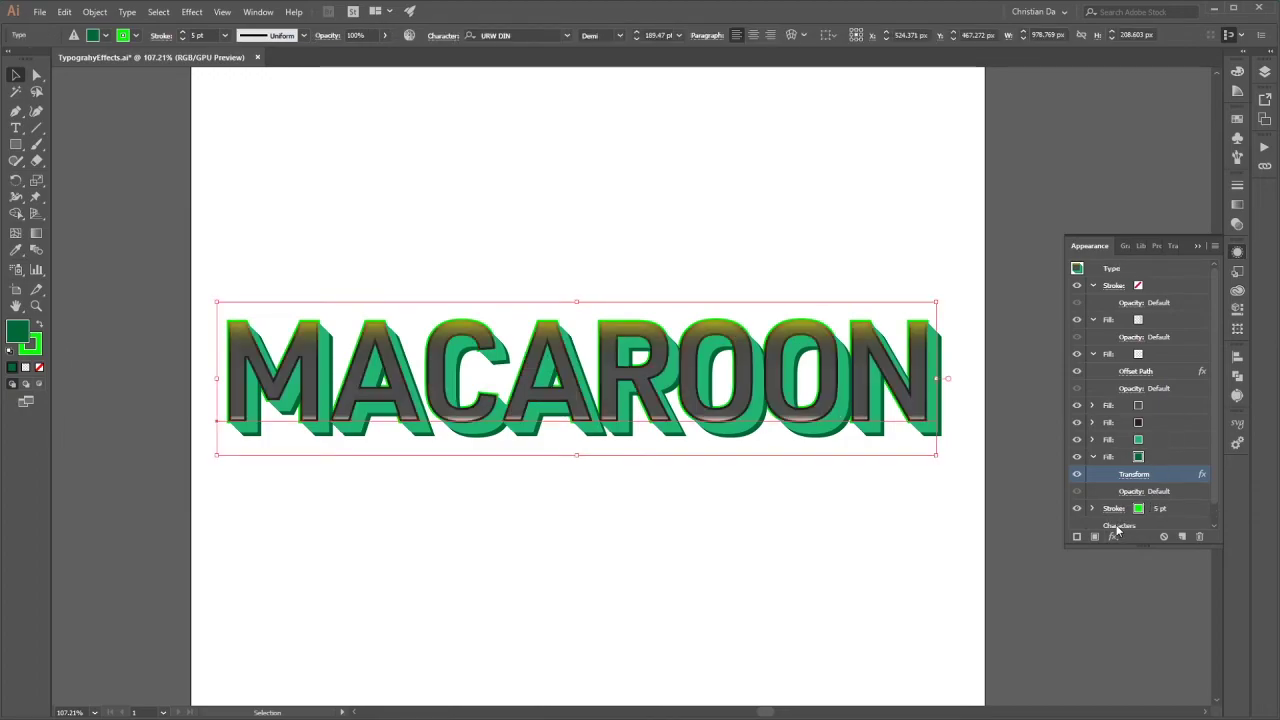
scroll(1213, 398, "down", 2)
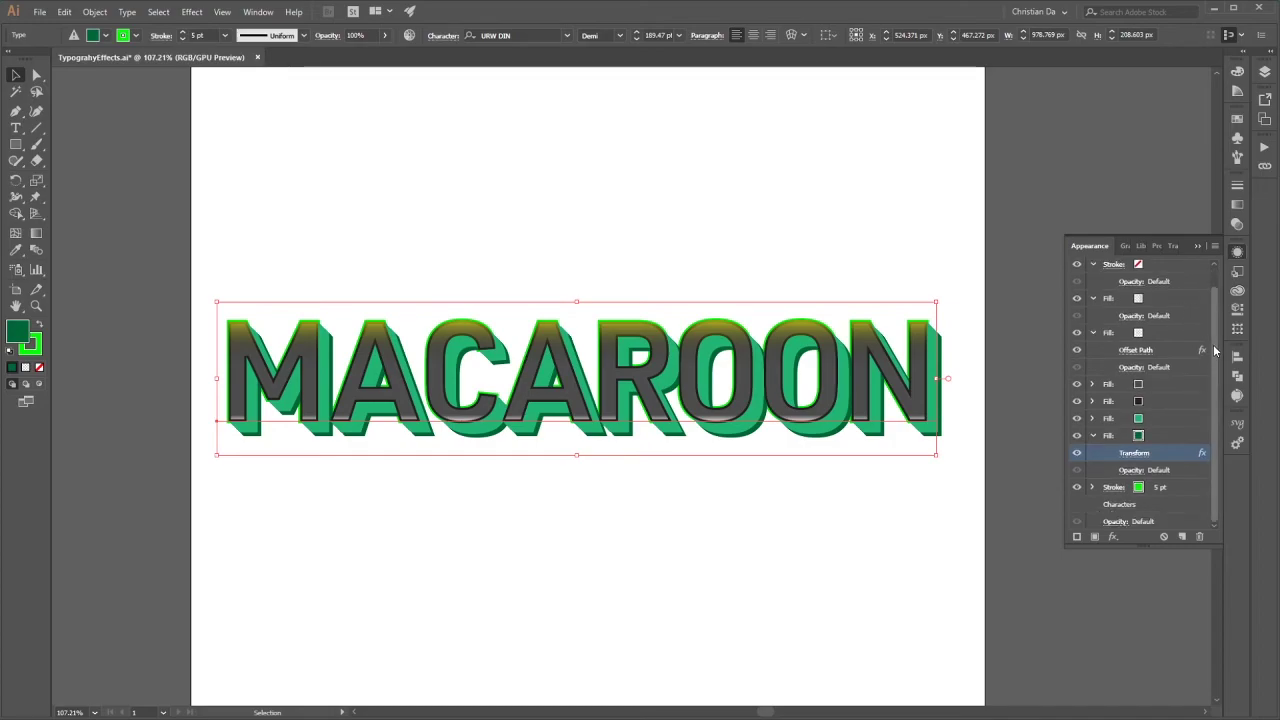
scroll(1190, 322, "up", 2)
left_click(1140, 271)
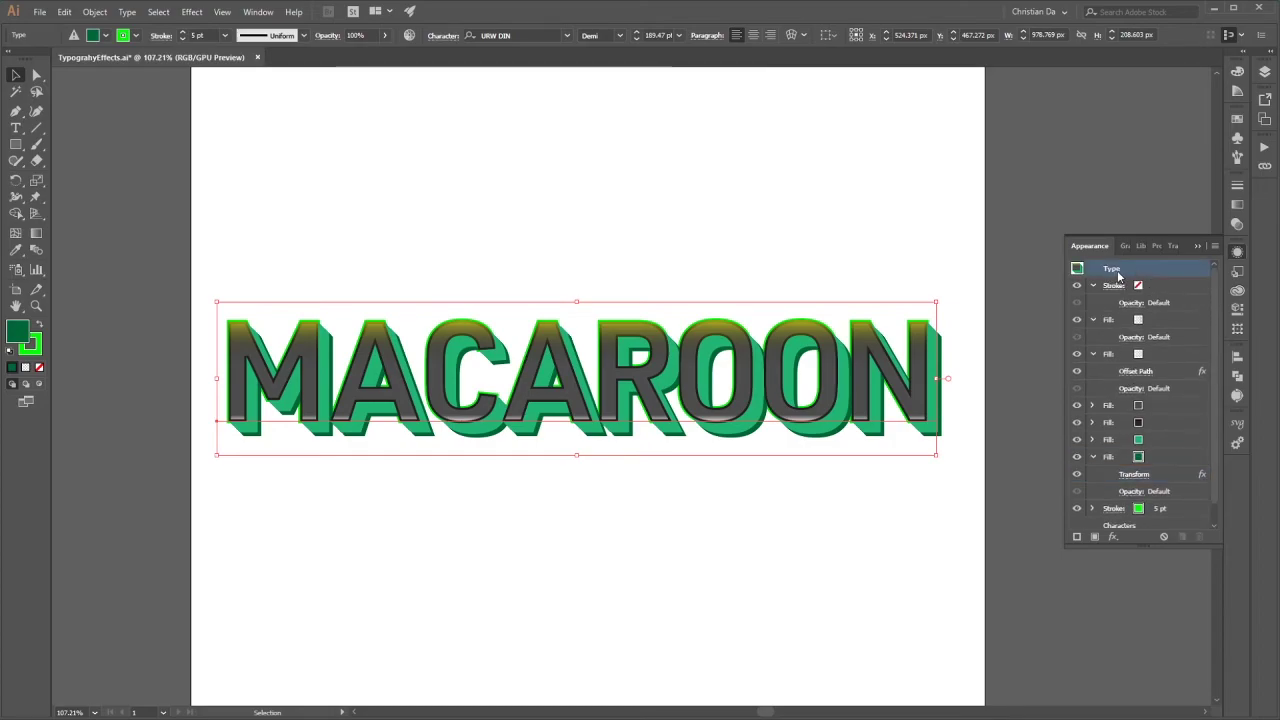
Add a Warp > Arc effect to the whole MACAROON type
left_click(1114, 540)
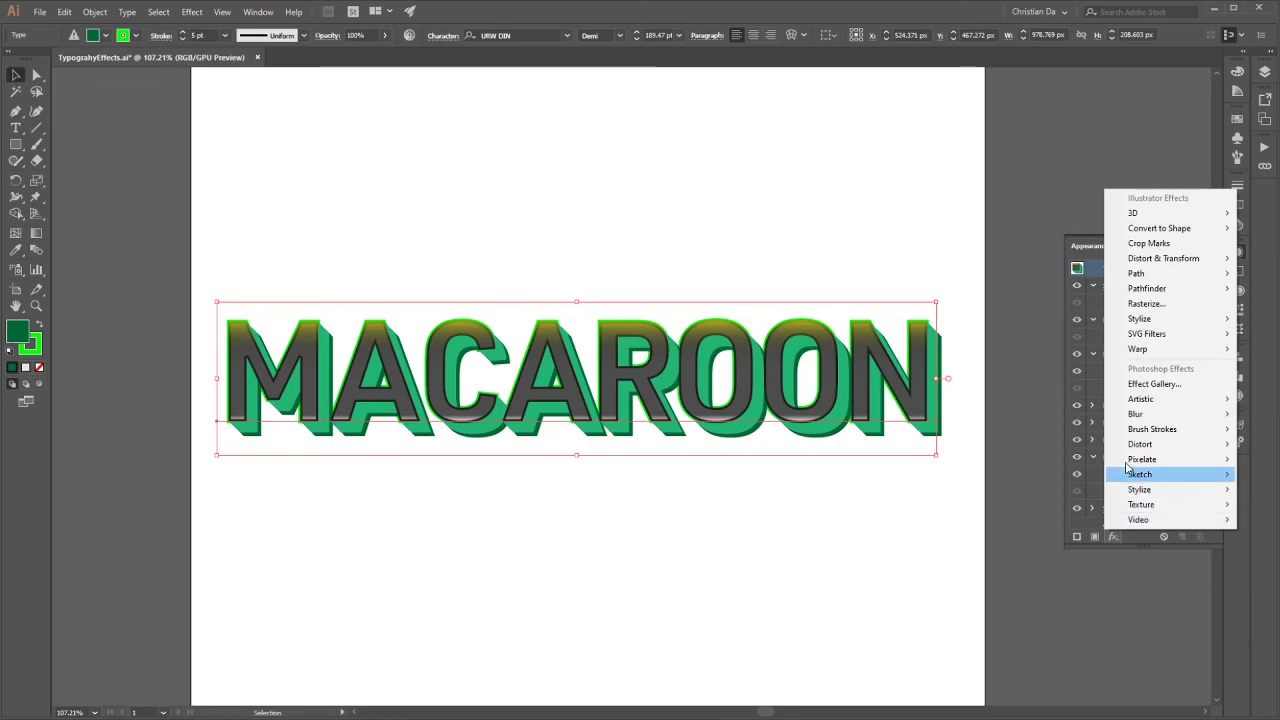
mouse_move(1155, 259)
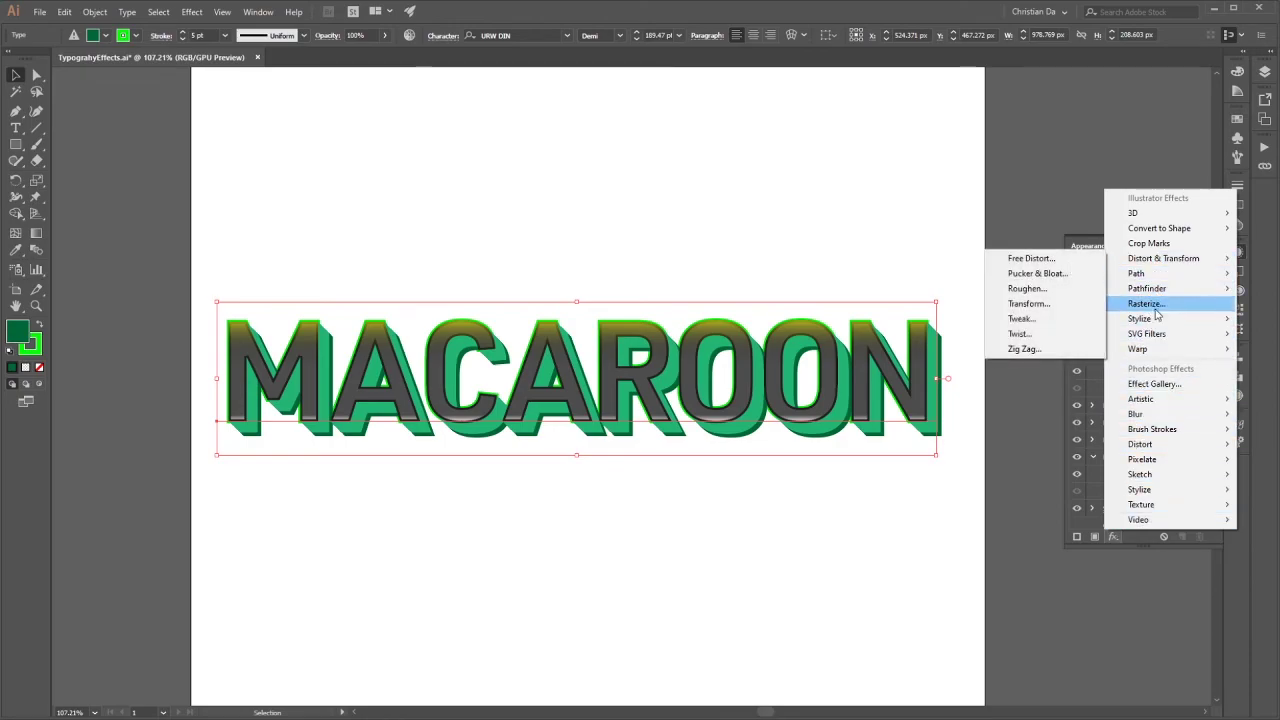
mouse_move(1157, 351)
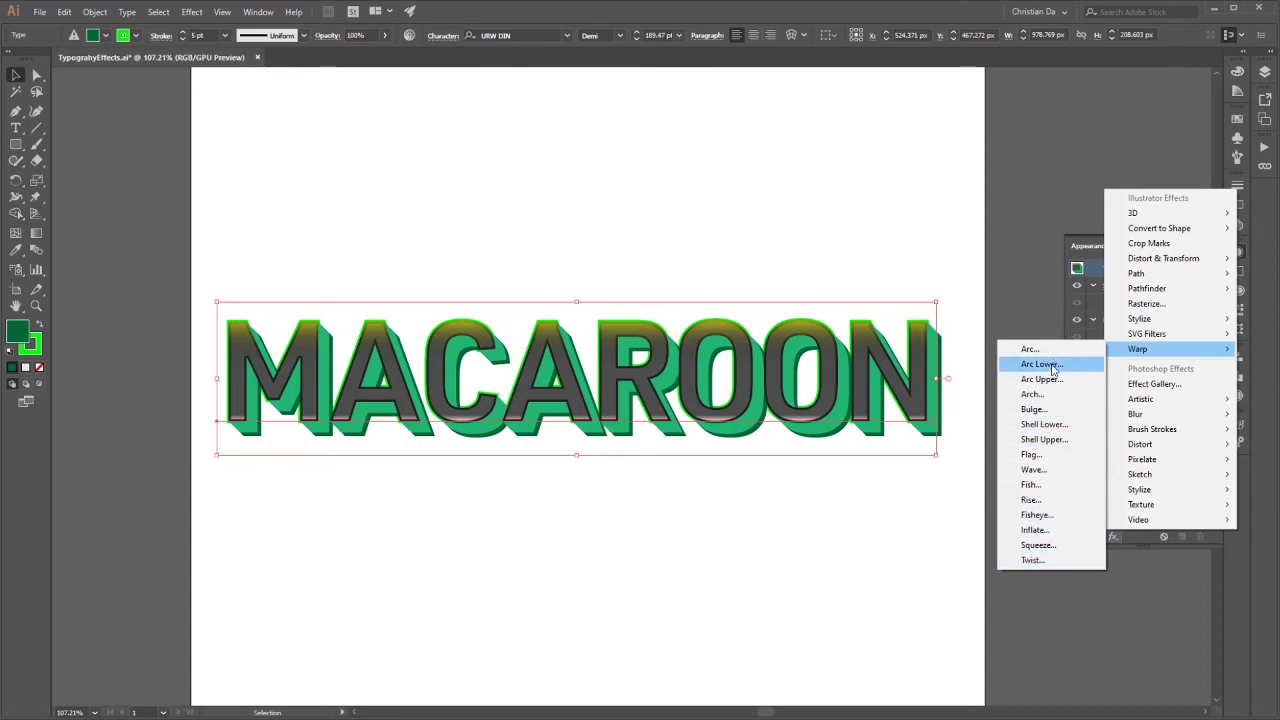
left_click(1040, 364)
left_click_drag(804, 188, 731, 67)
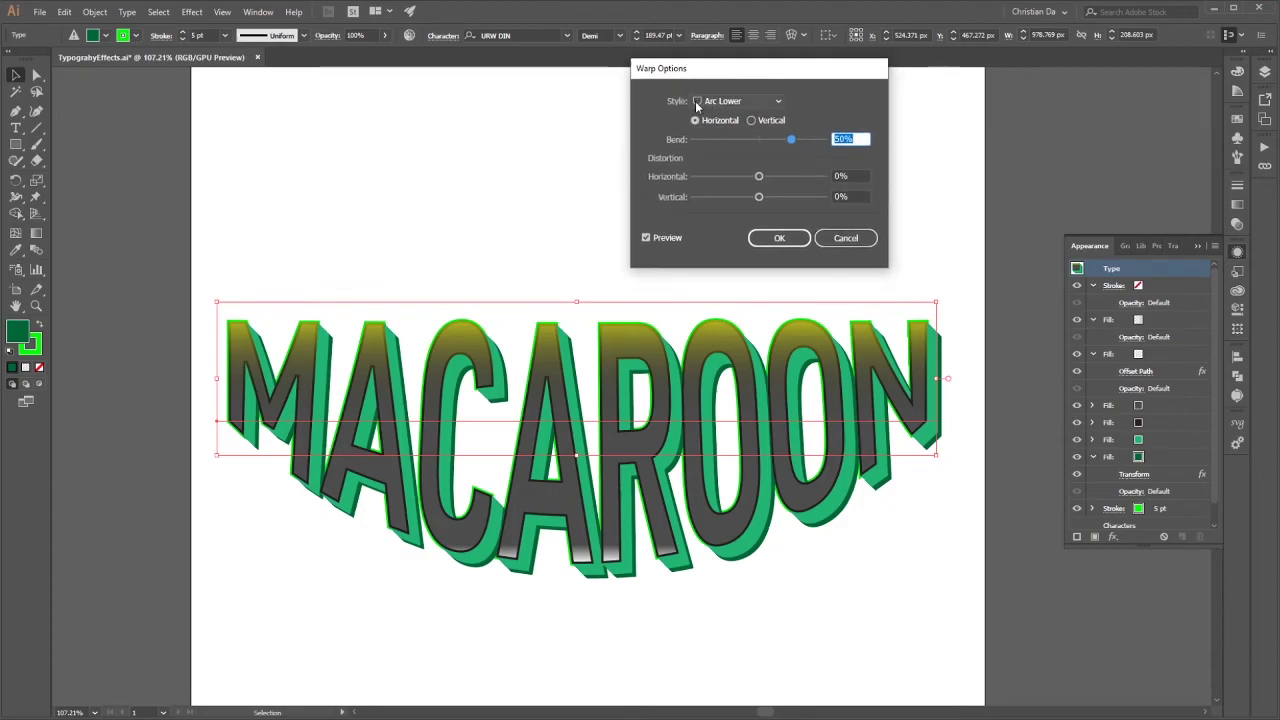
Set the warp to Arc Upper, 12% bend, slight negative vertical distortion, and apply
left_click(750, 106)
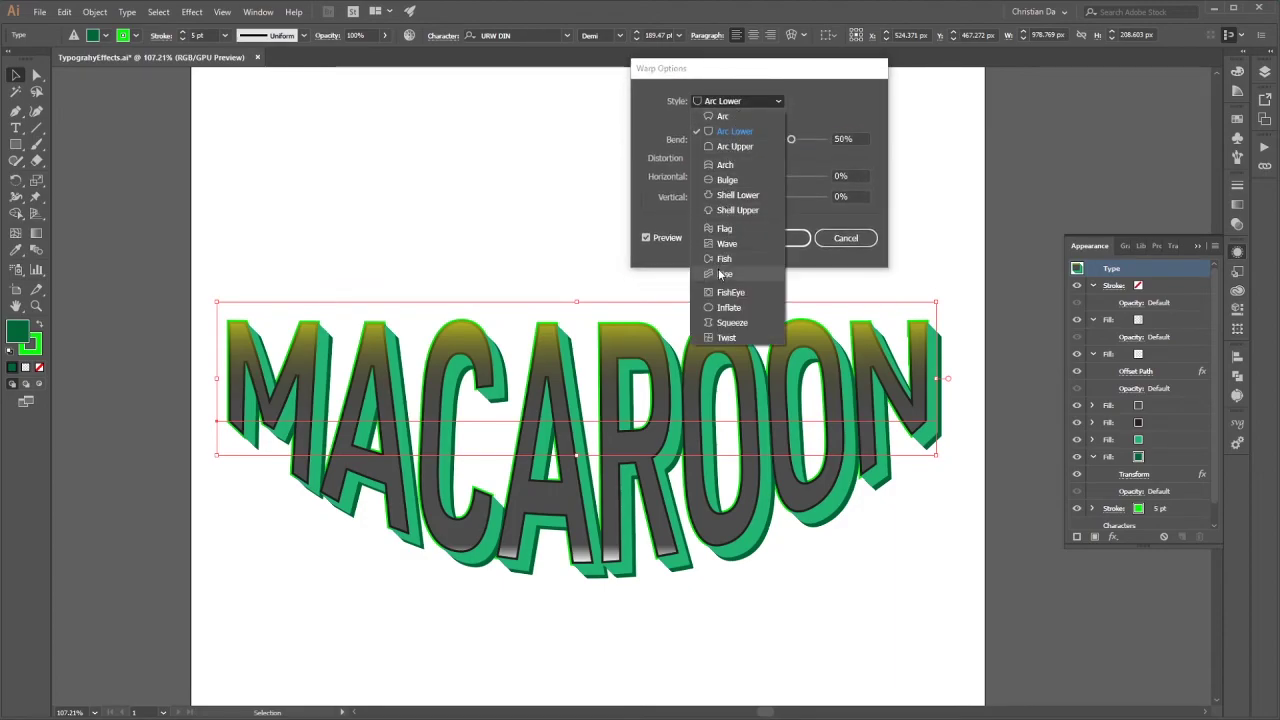
left_click(733, 147)
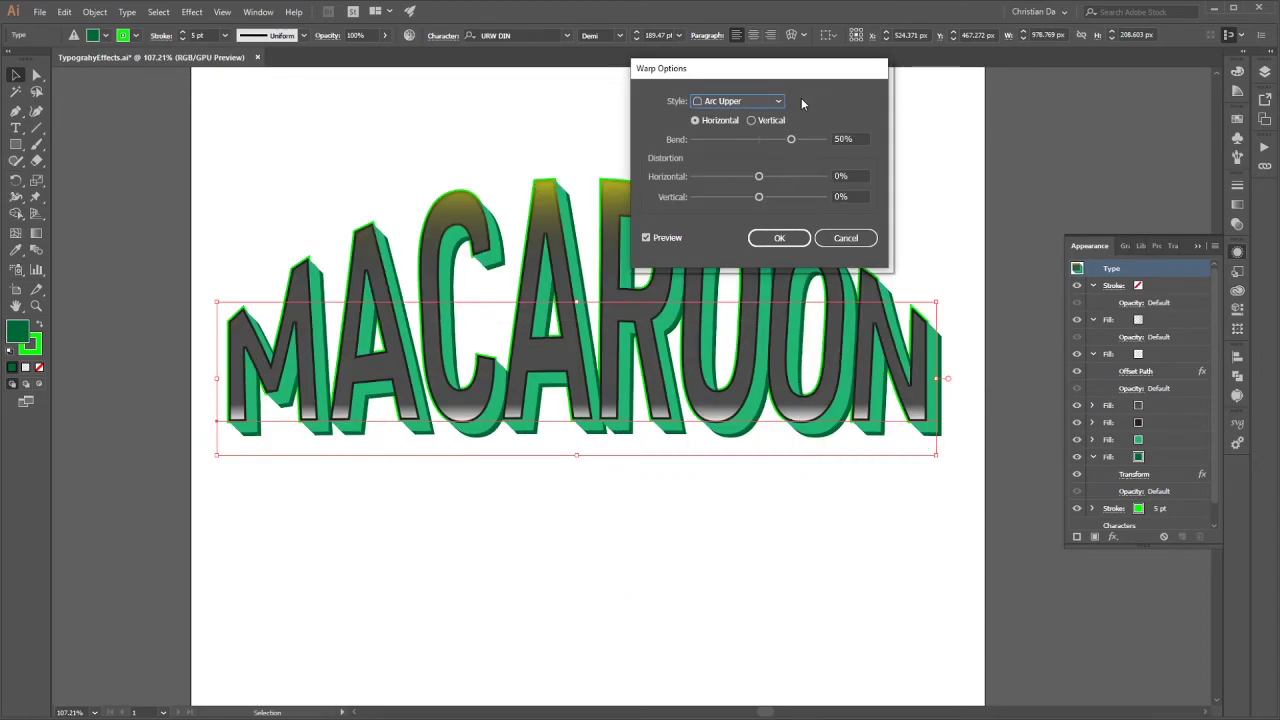
left_click_drag(817, 82, 1139, 103)
left_click(1080, 218)
left_click_drag(1103, 163, 1089, 162)
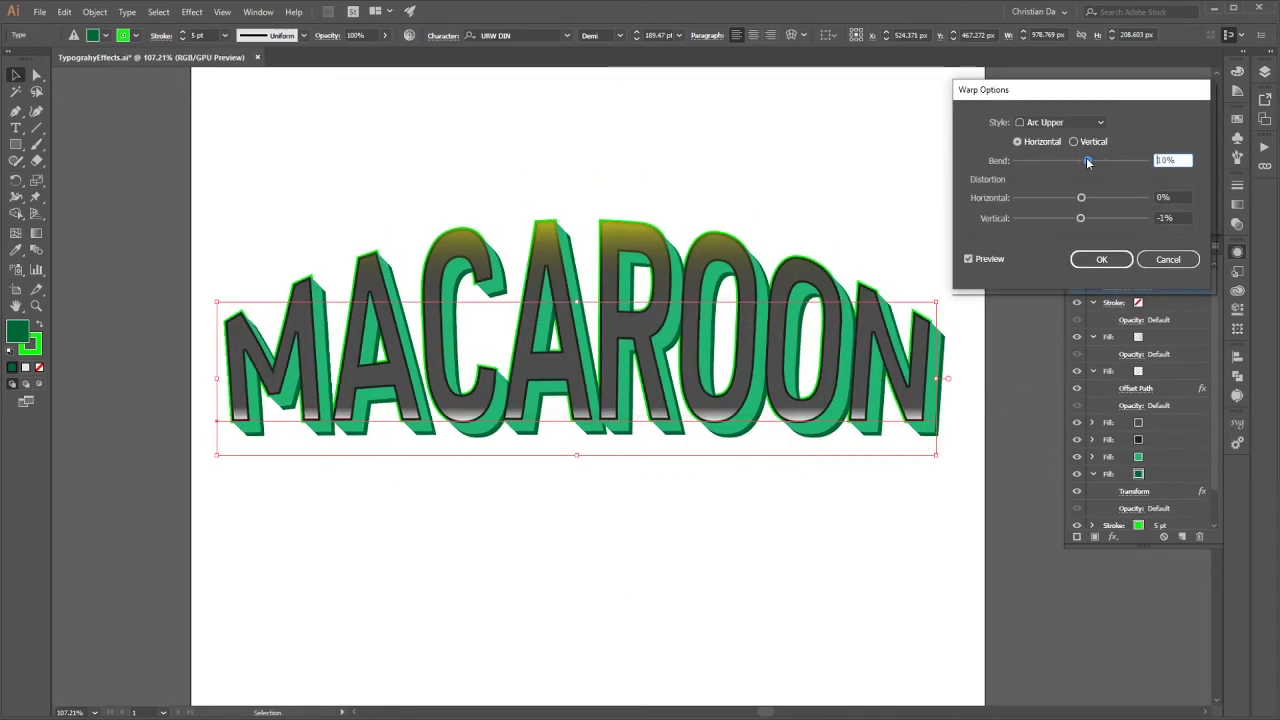
left_click_drag(1080, 216, 1078, 219)
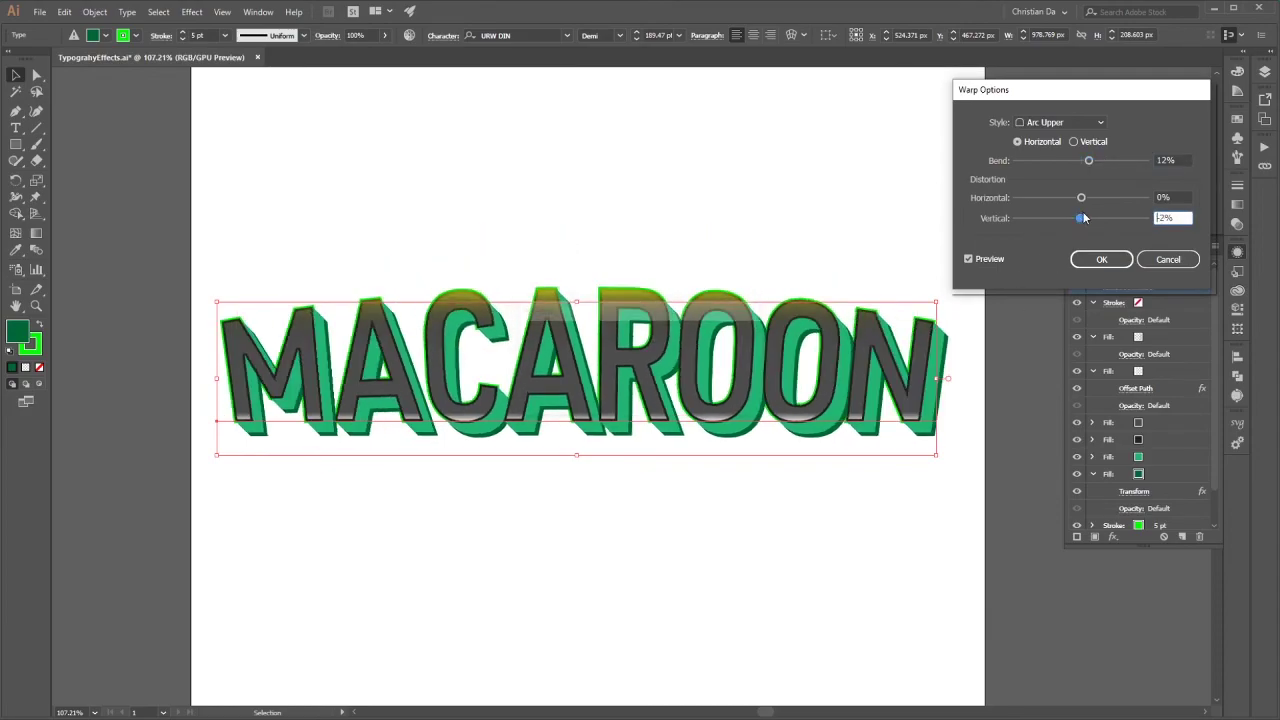
key("Return")
left_click(863, 474)
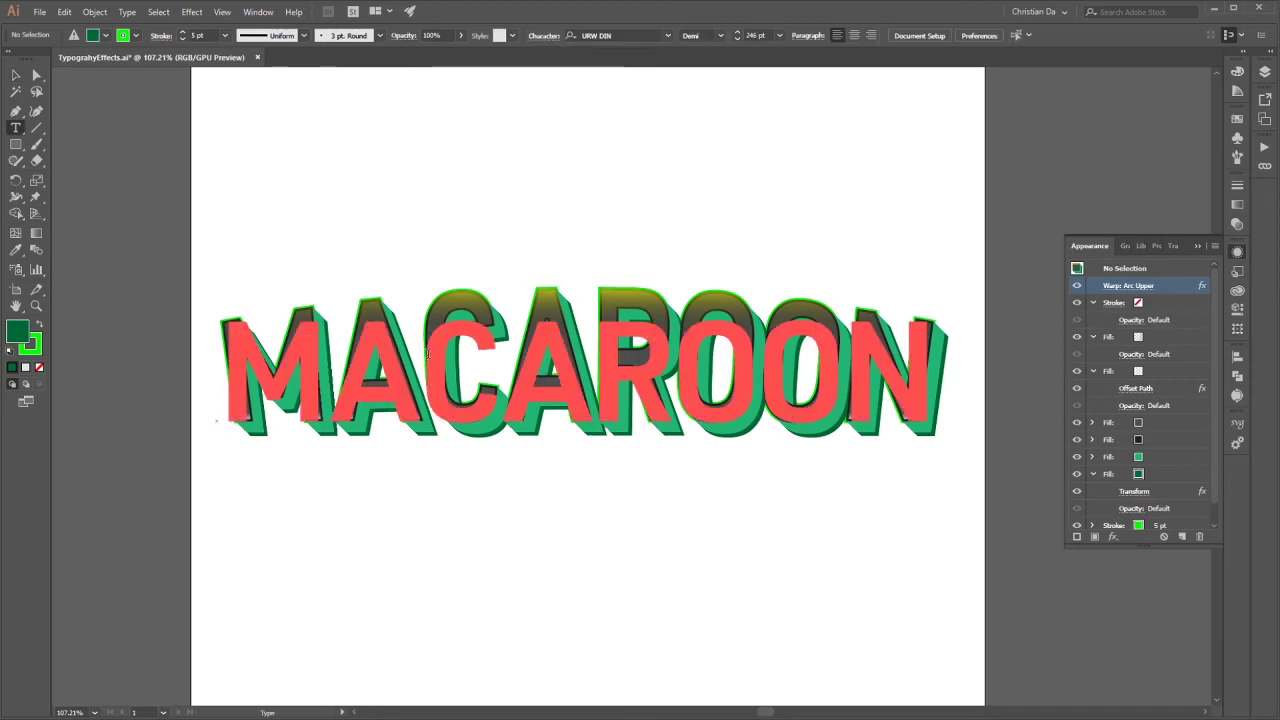
Select the MACAROON type and hide its Warp: Arc Upper effect in Appearance
double_click(425, 368)
key("Escape")
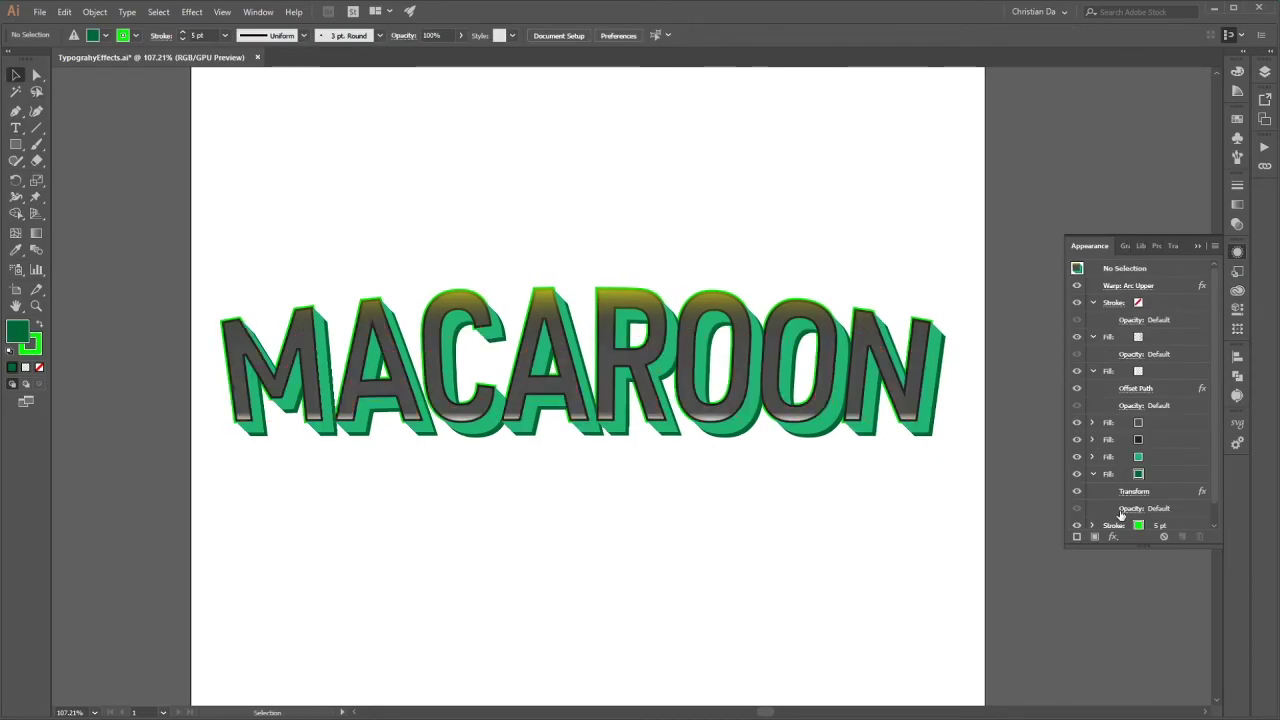
scroll(1213, 445, "down", 1)
scroll(1207, 370, "up", 1)
key("ctrl+a")
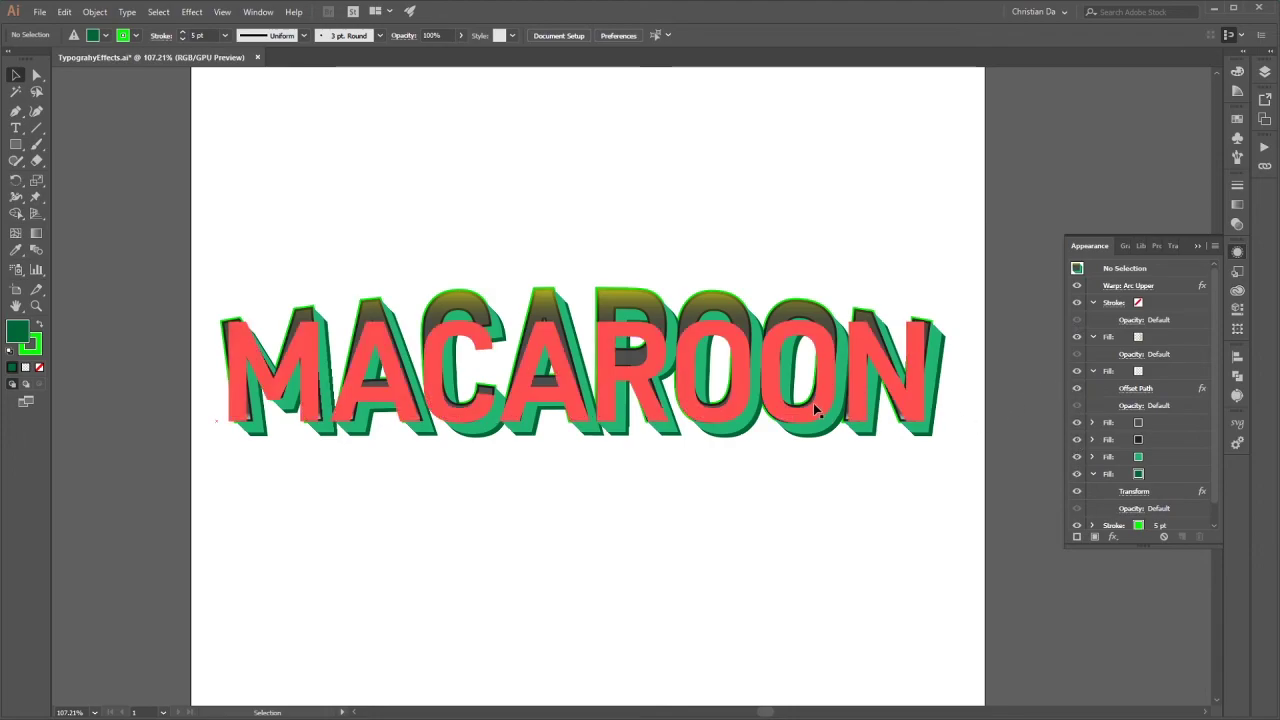
left_click(1077, 286)
key("ctrl+shift+a")
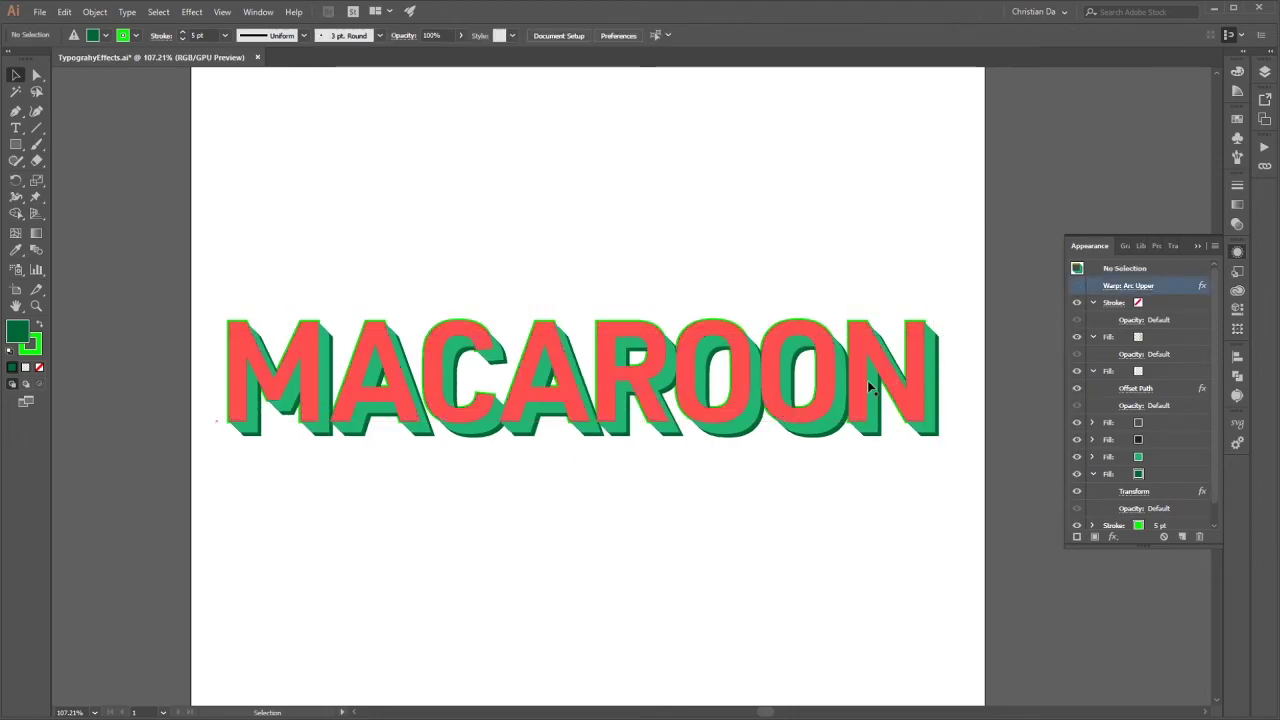
left_click(823, 416)
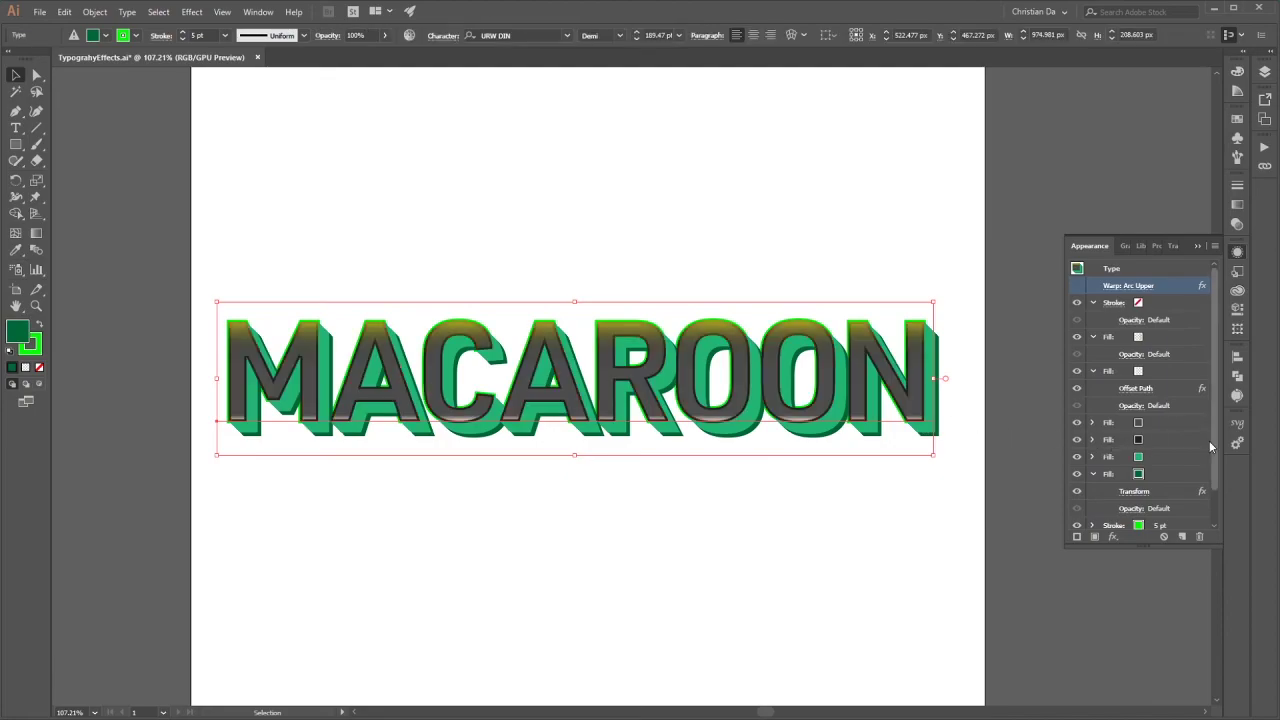
scroll(1218, 470, "down", 2)
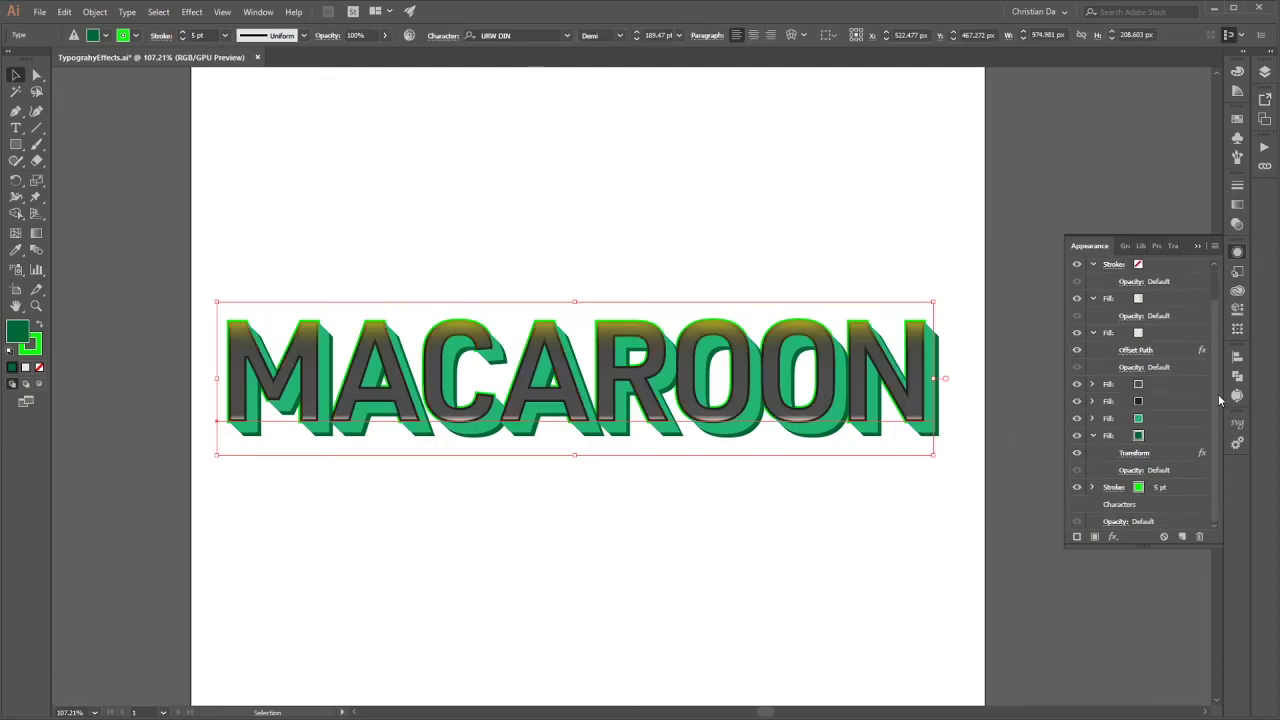
scroll(1219, 400, "up", 2)
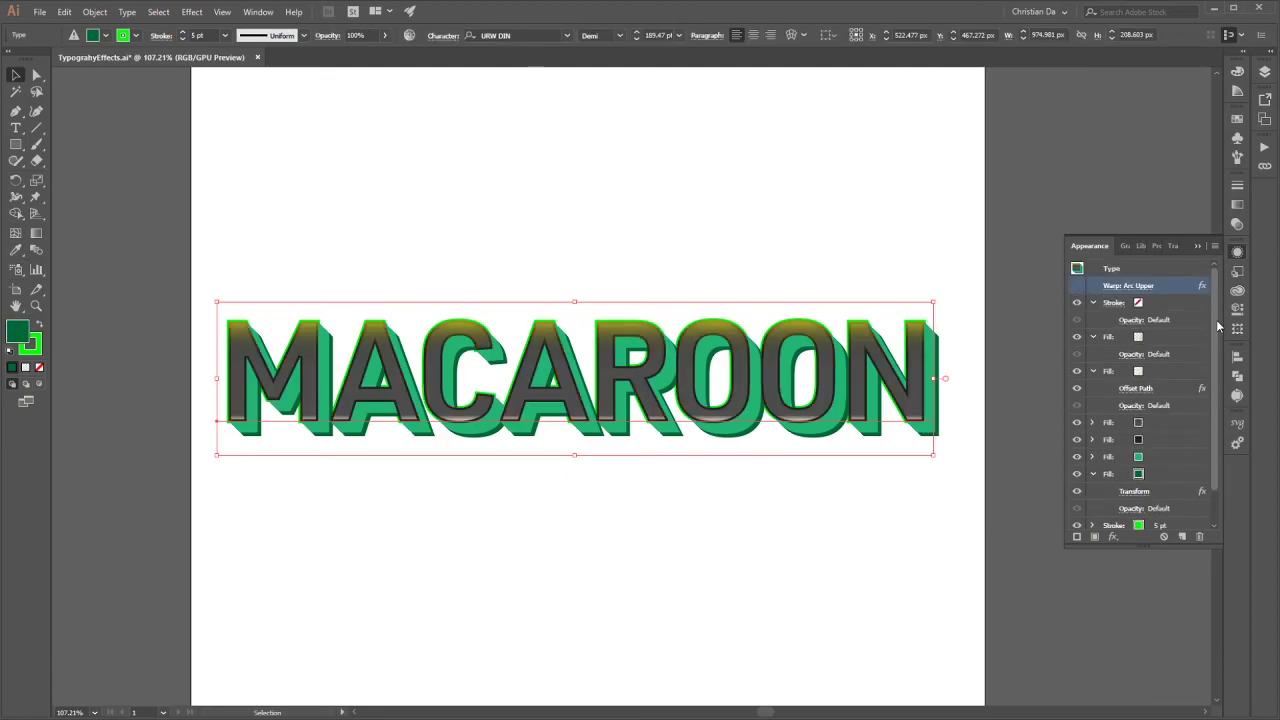
Hide MACAROON's gradient fill plus the teal and dark green extrusion fills
left_click(1077, 337)
left_click(1029, 354)
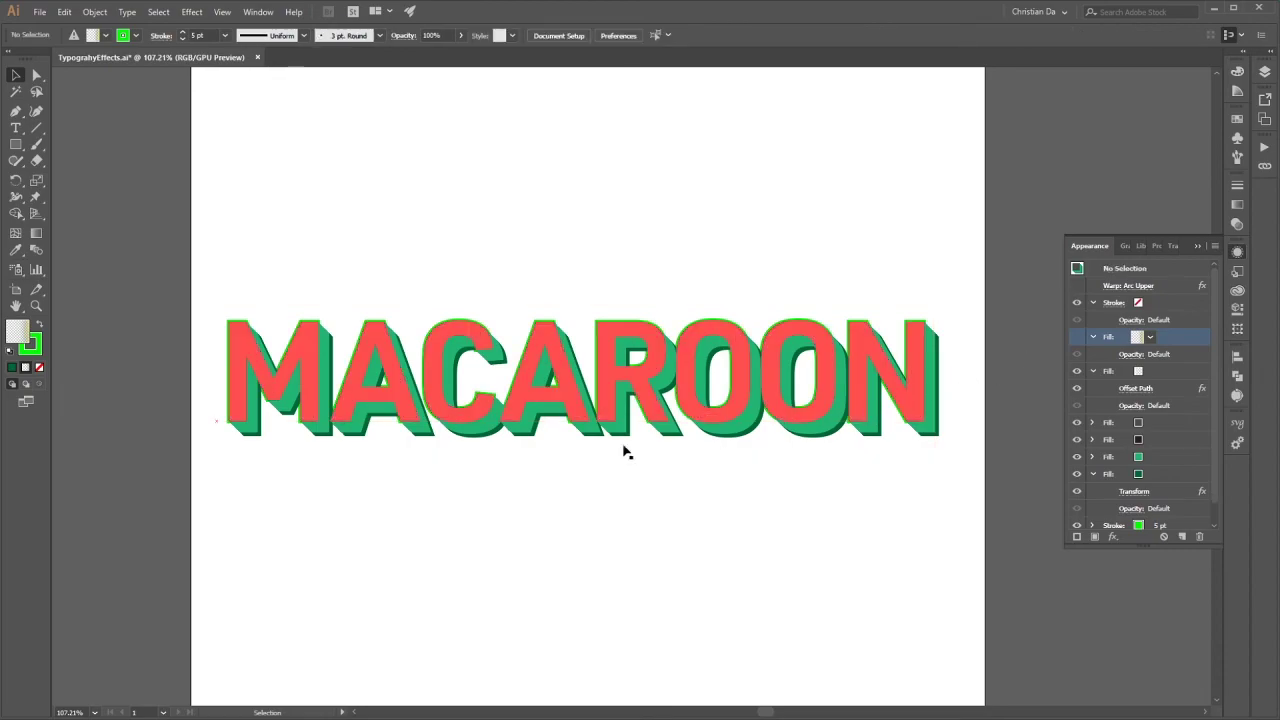
left_click(909, 409)
left_click(1075, 375)
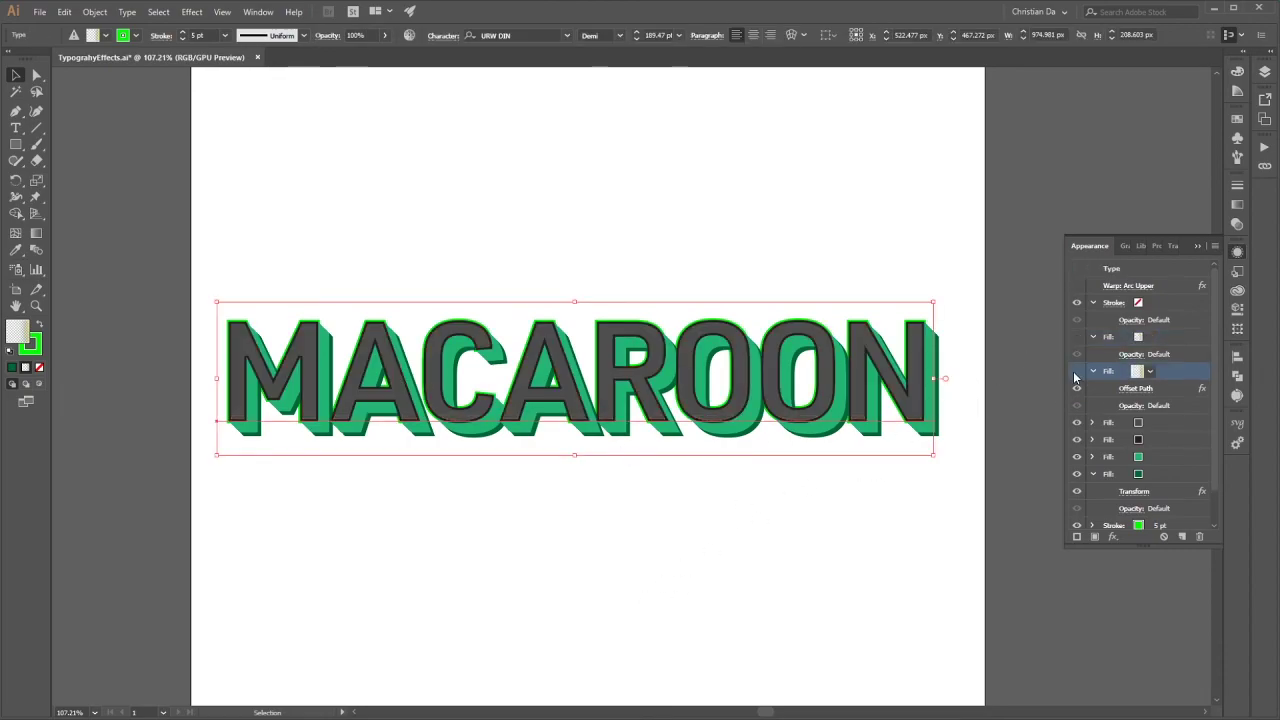
left_click(954, 506)
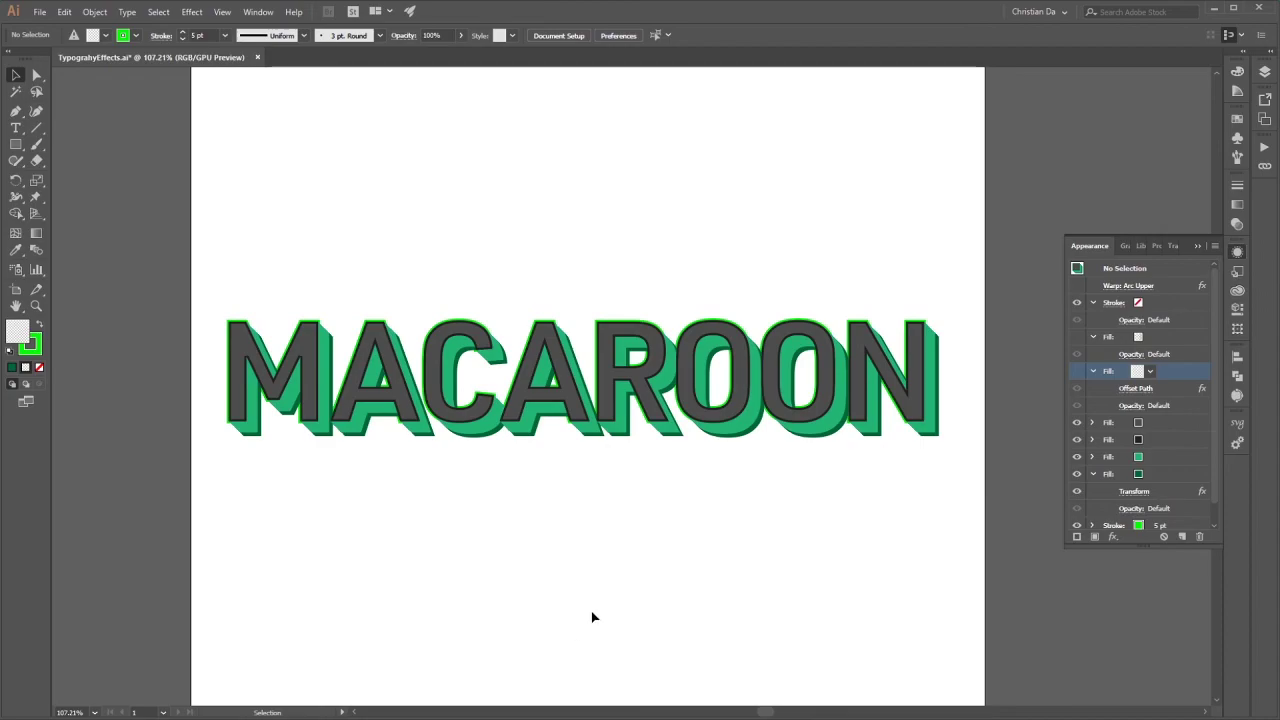
left_click(900, 400)
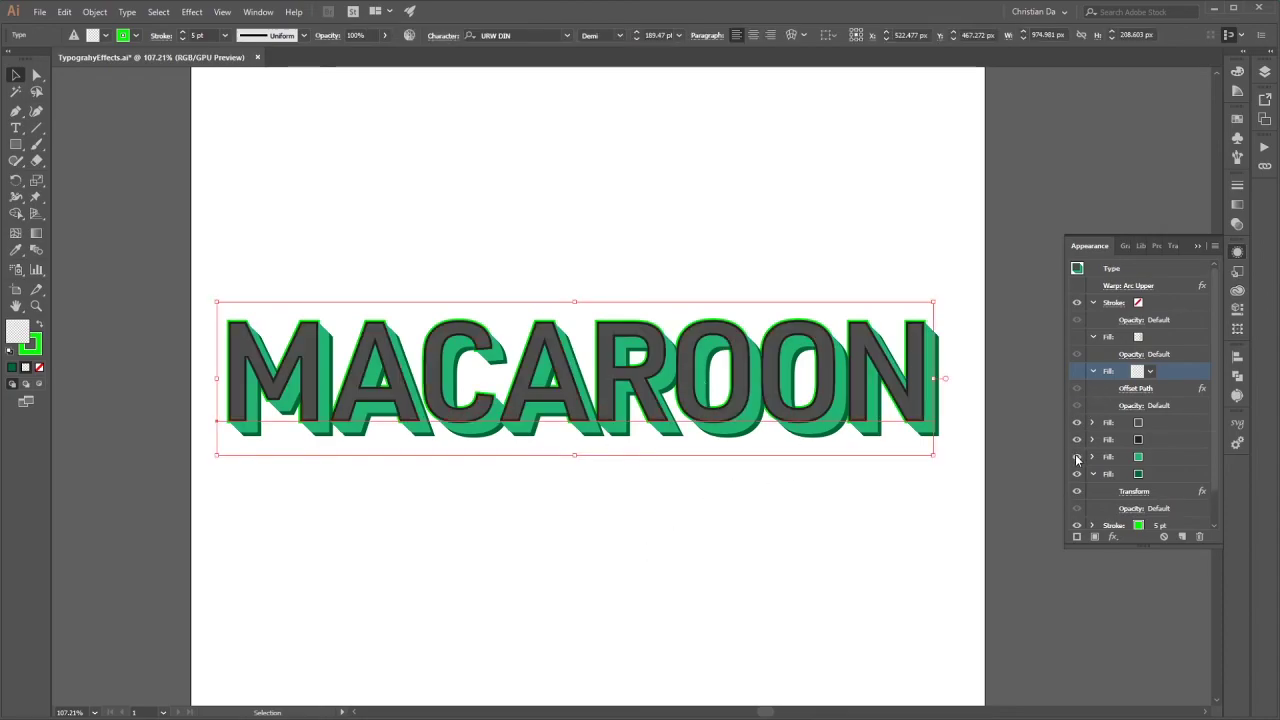
left_click(1077, 457)
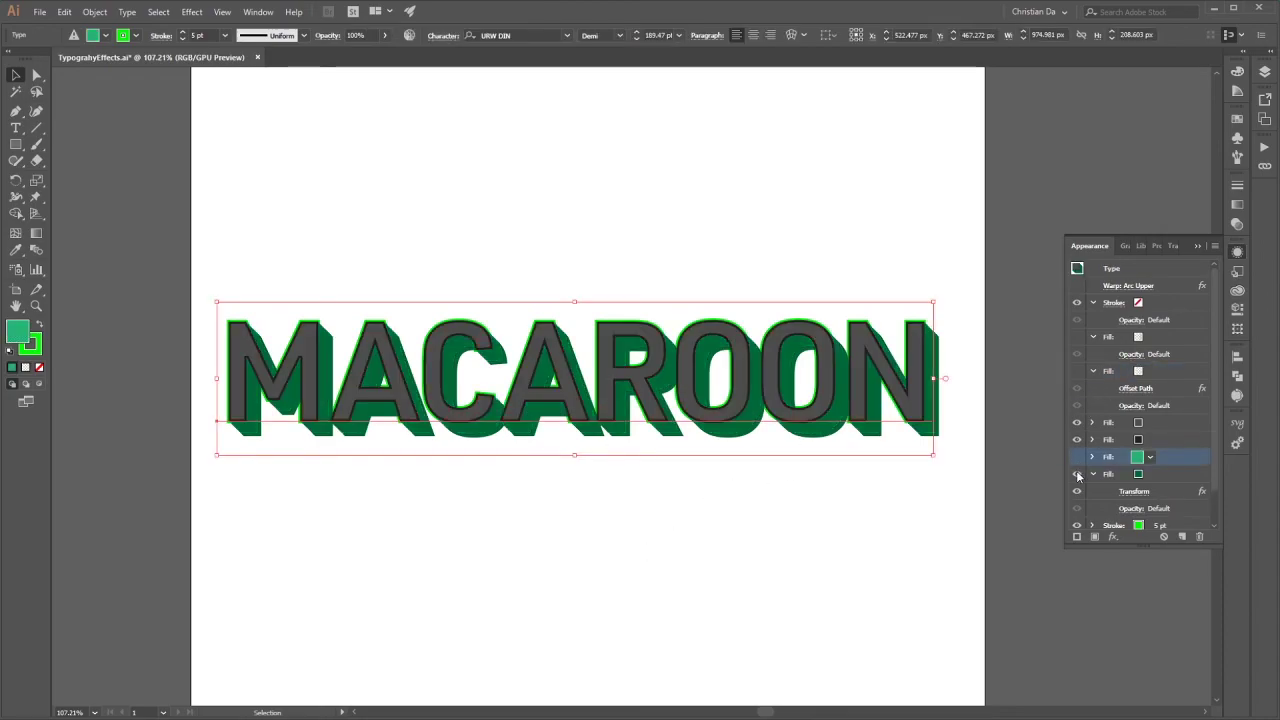
left_click(1077, 474)
left_click(906, 560)
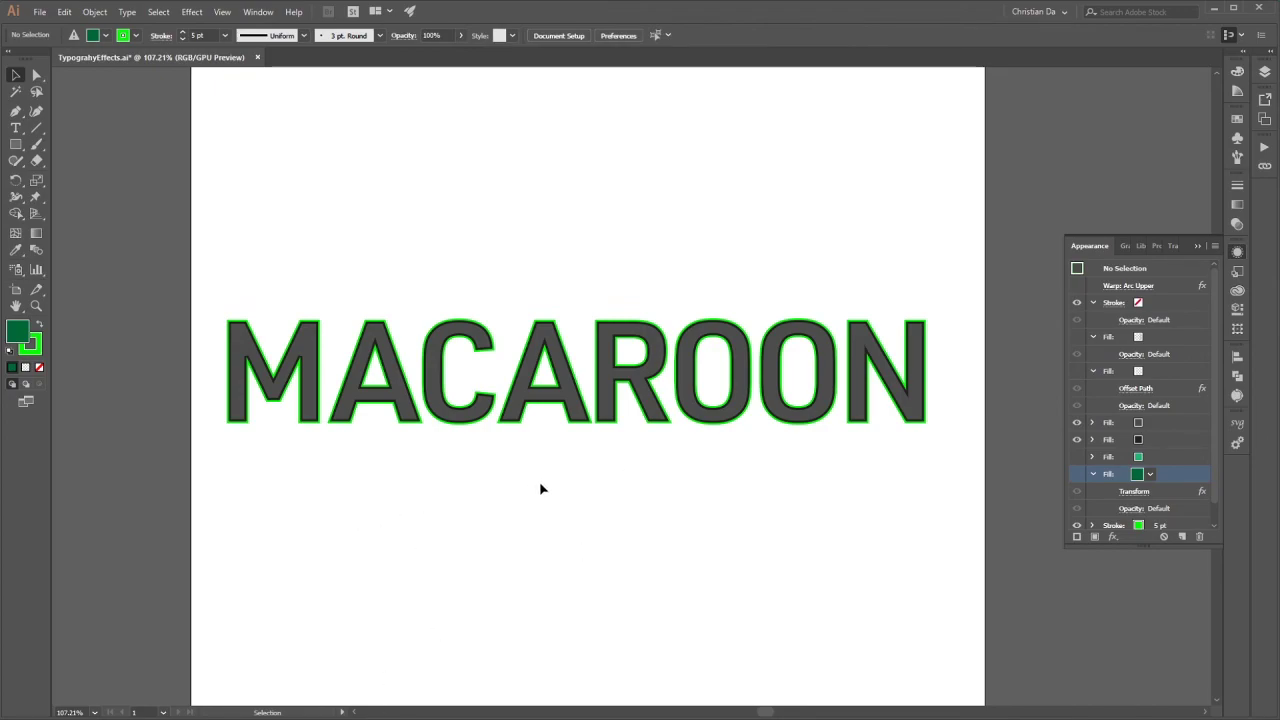
Retype MACAROON as AARON by deleting MAC, adding an A and removing one O
key("t")
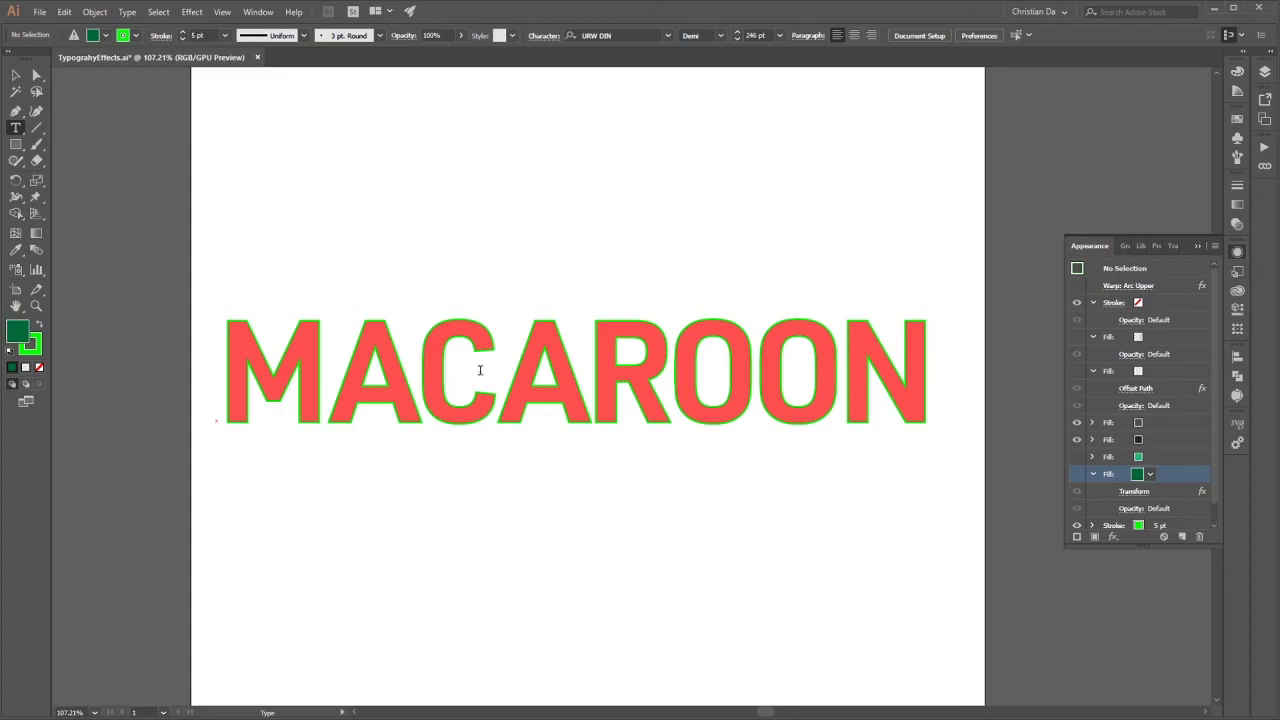
left_click_drag(491, 366, 263, 437)
key("BackSpace")
key("Right")
type("A")
left_click(563, 375)
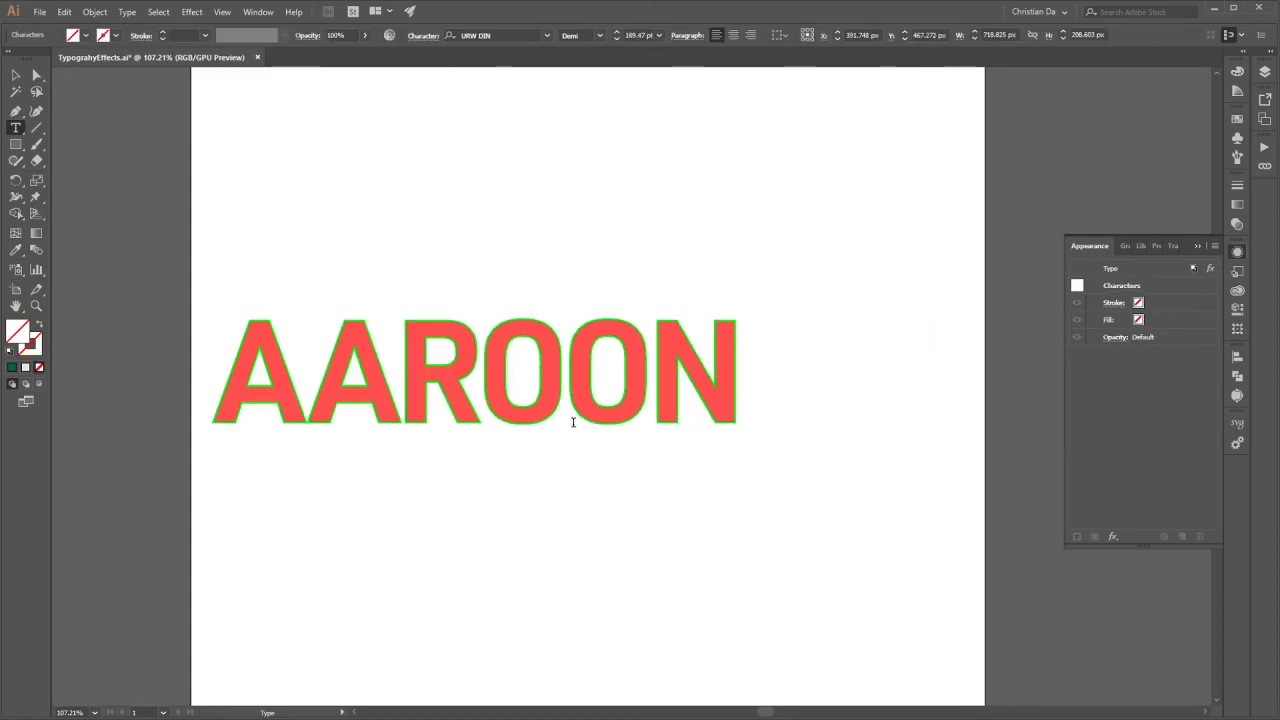
key("BackSpace")
left_click(16, 76)
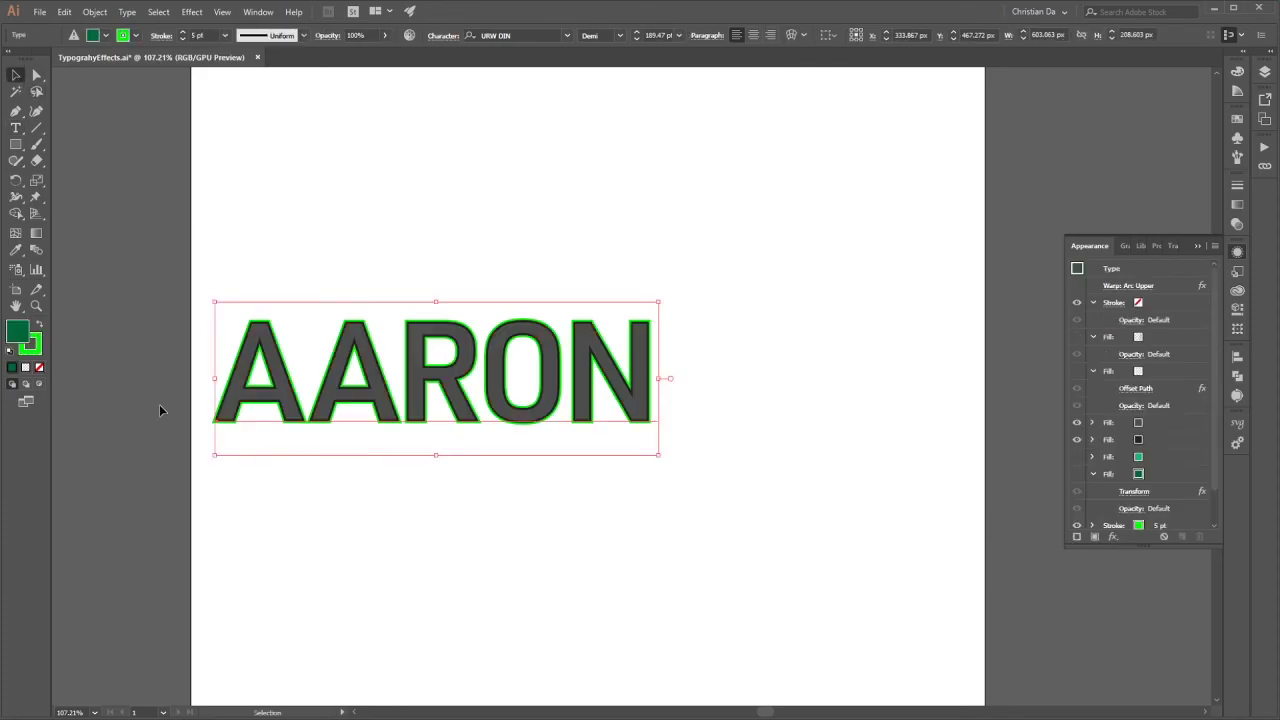
left_click(360, 457)
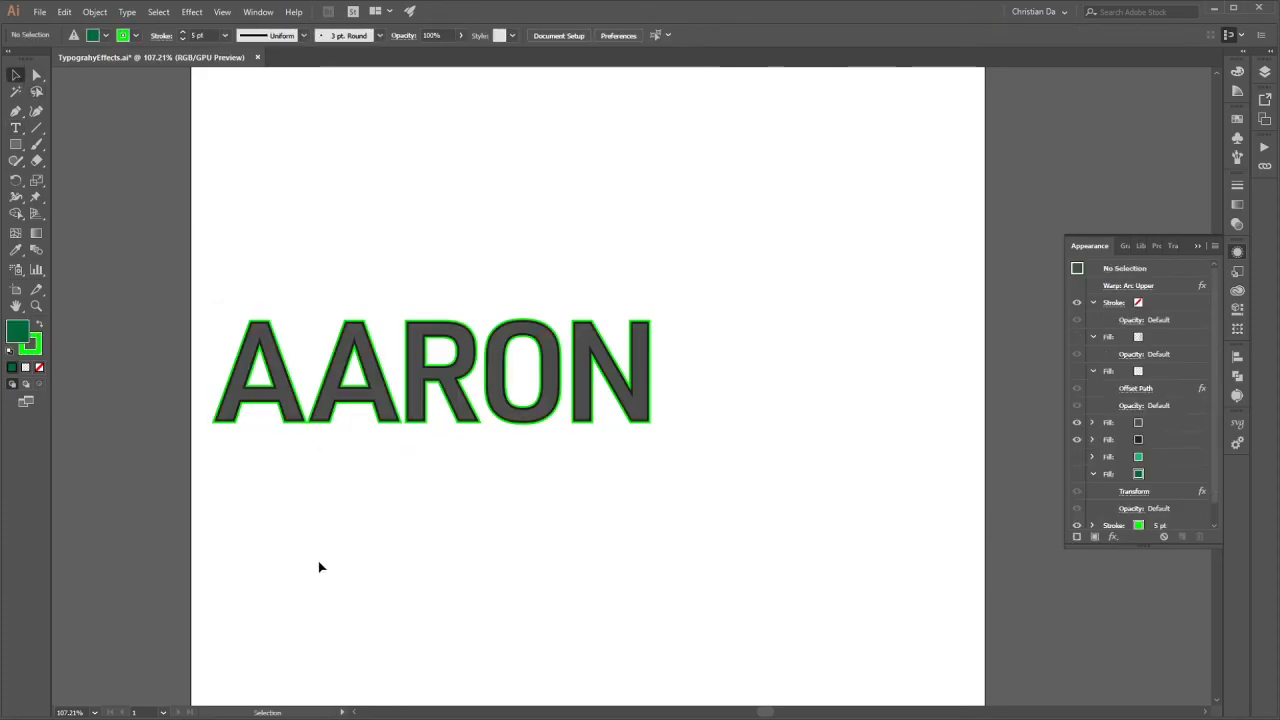
left_click(460, 380)
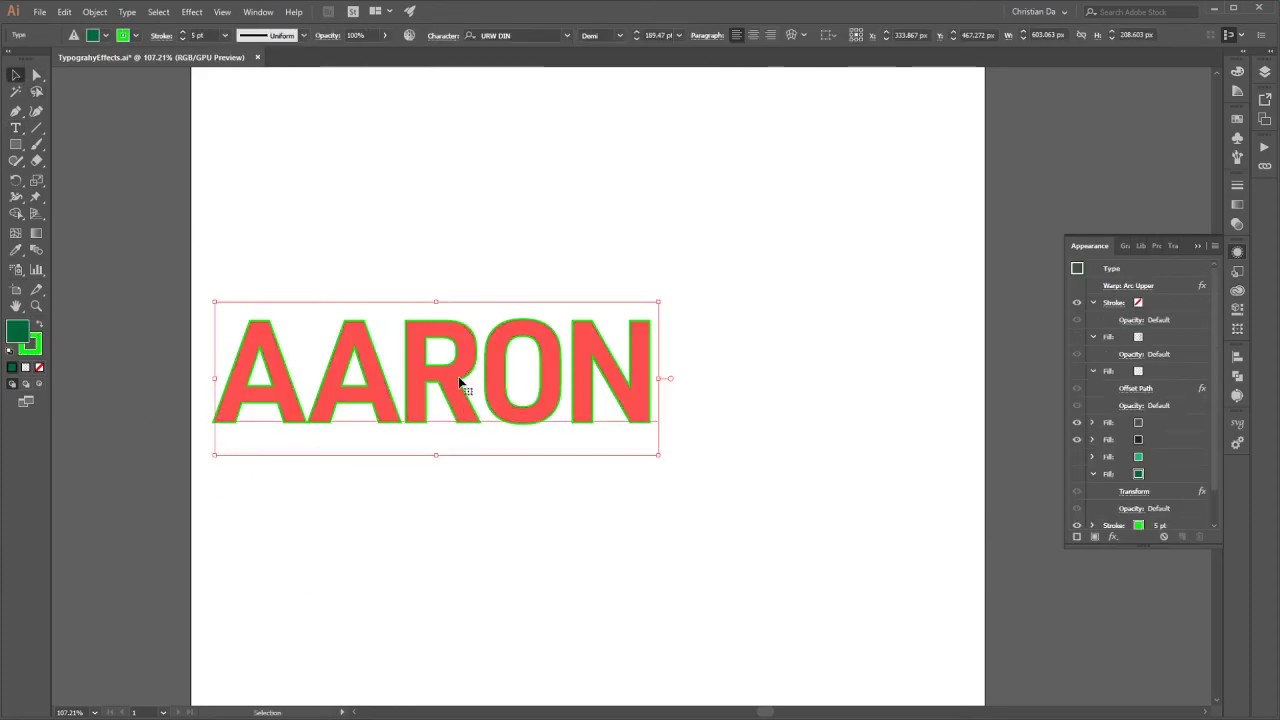
Show AARON's two extrusion fills, Arc Upper warp and gradient fill again
left_click(1077, 456)
left_click(1077, 473)
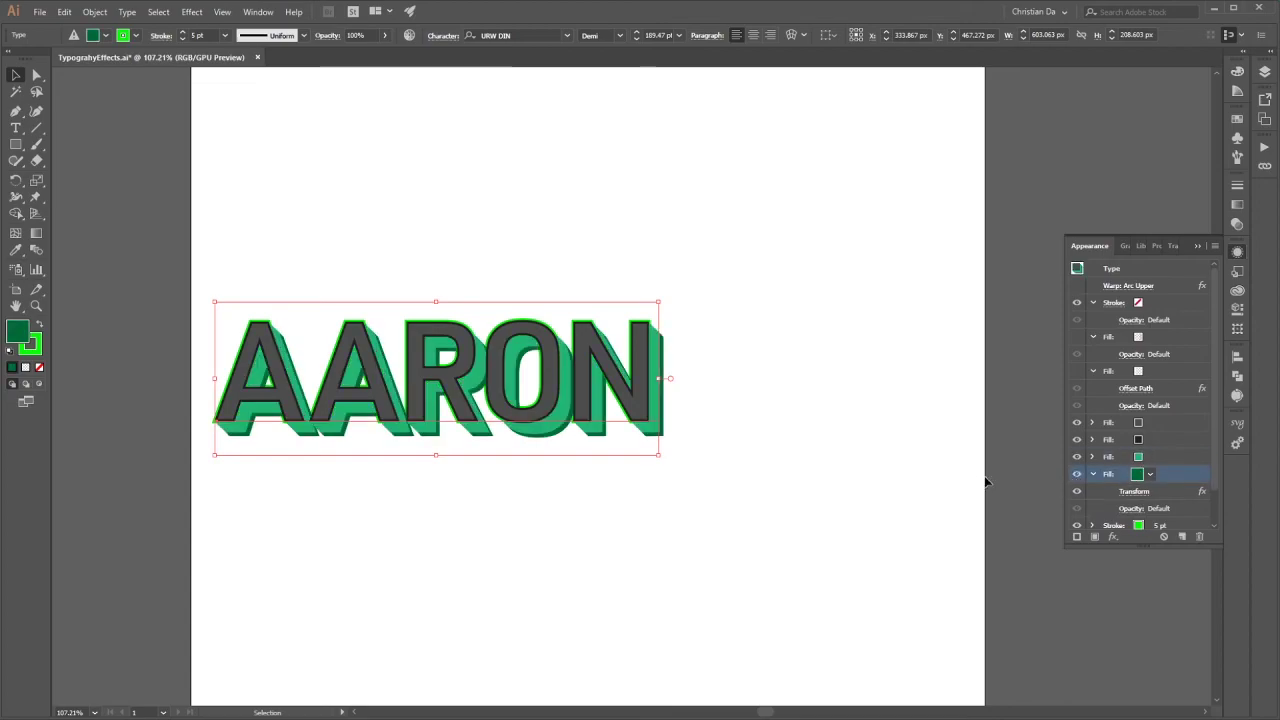
left_click(1077, 286)
left_click(1077, 338)
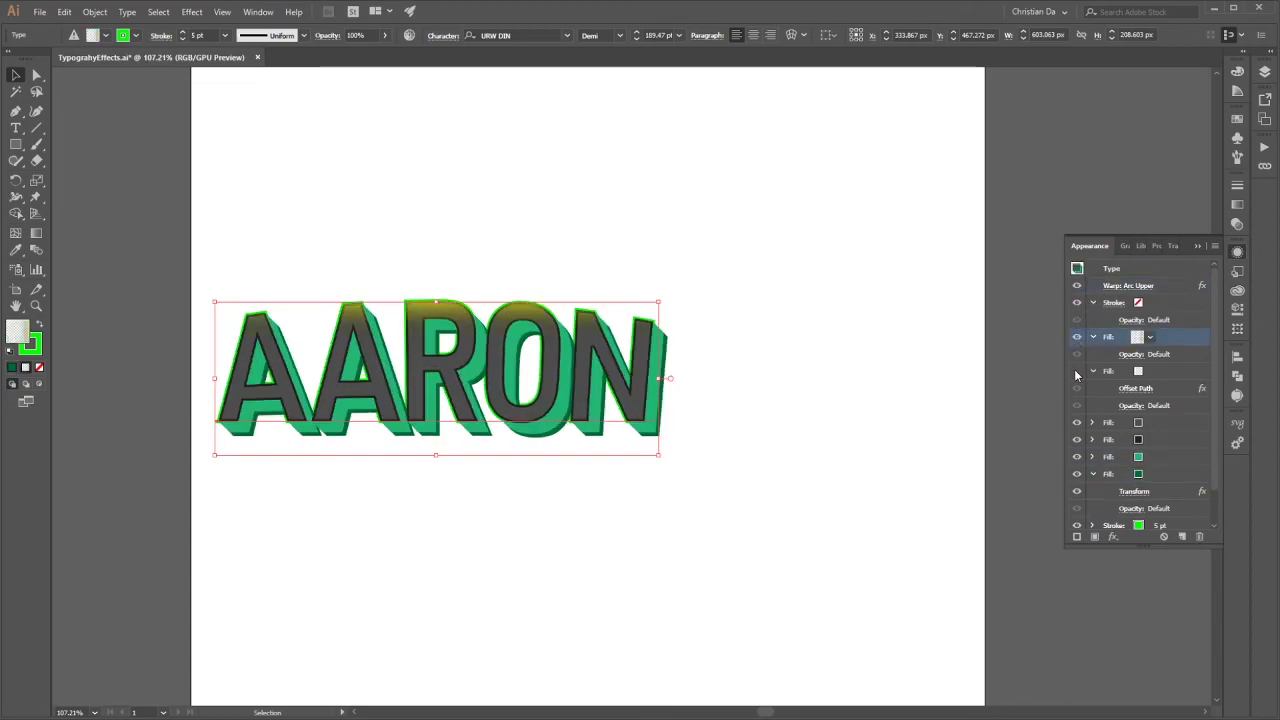
left_click(1077, 371)
left_click(370, 537)
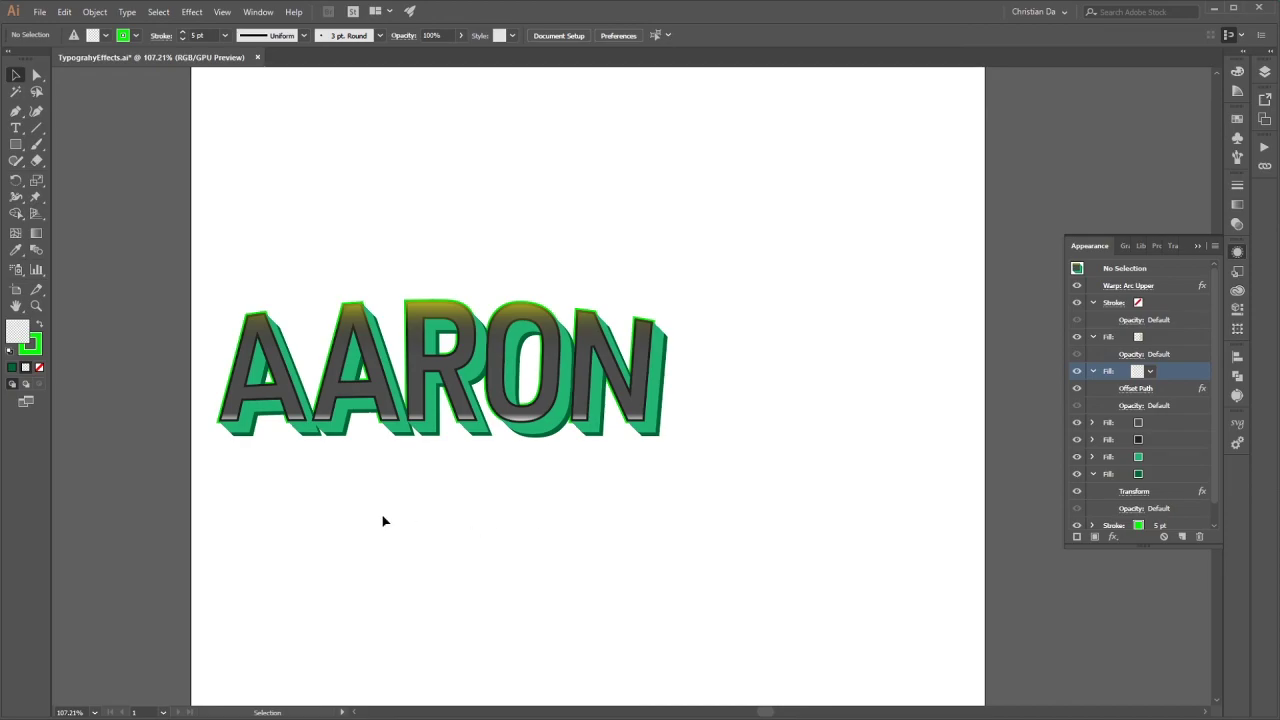
left_click(487, 411)
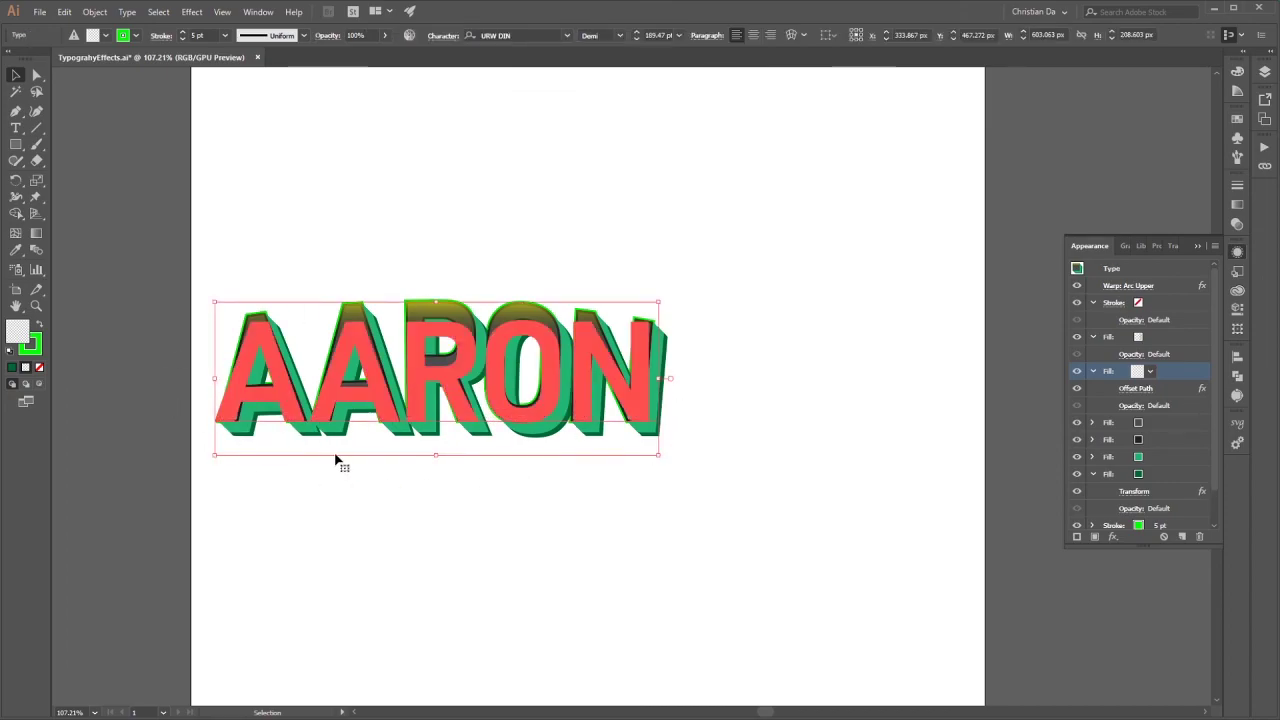
left_click(320, 583)
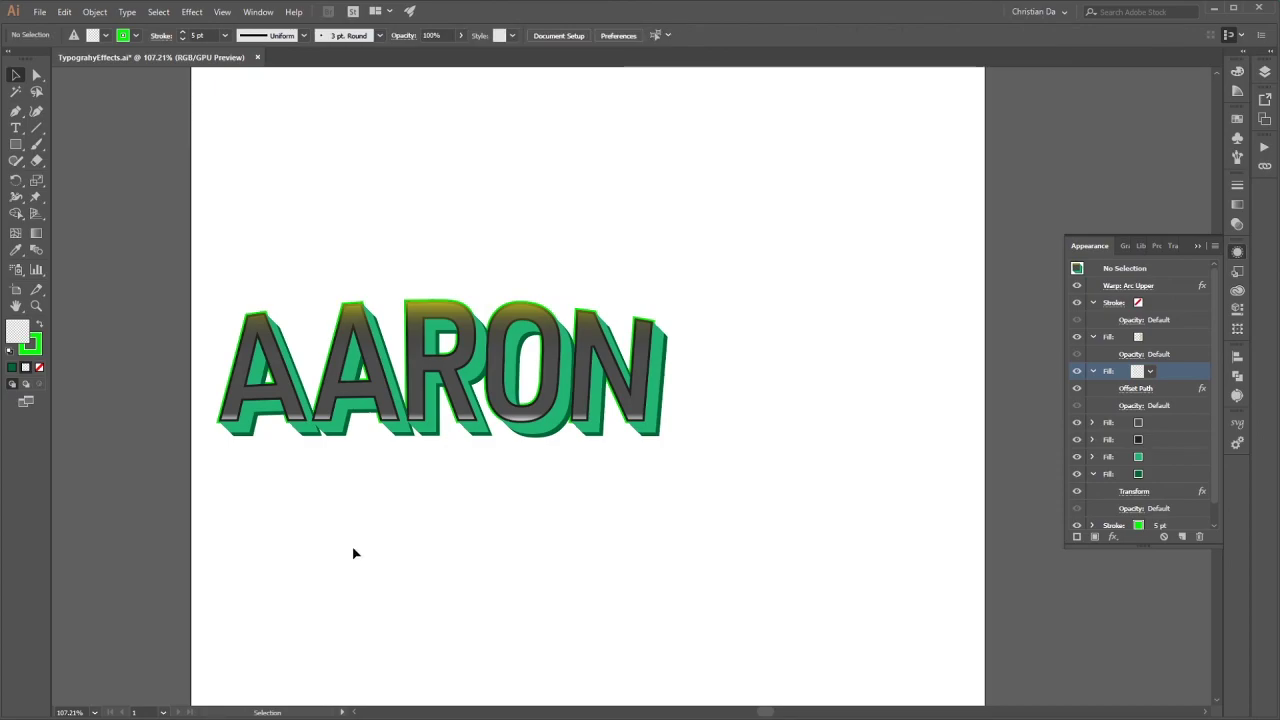
left_click(568, 436)
left_click(469, 606)
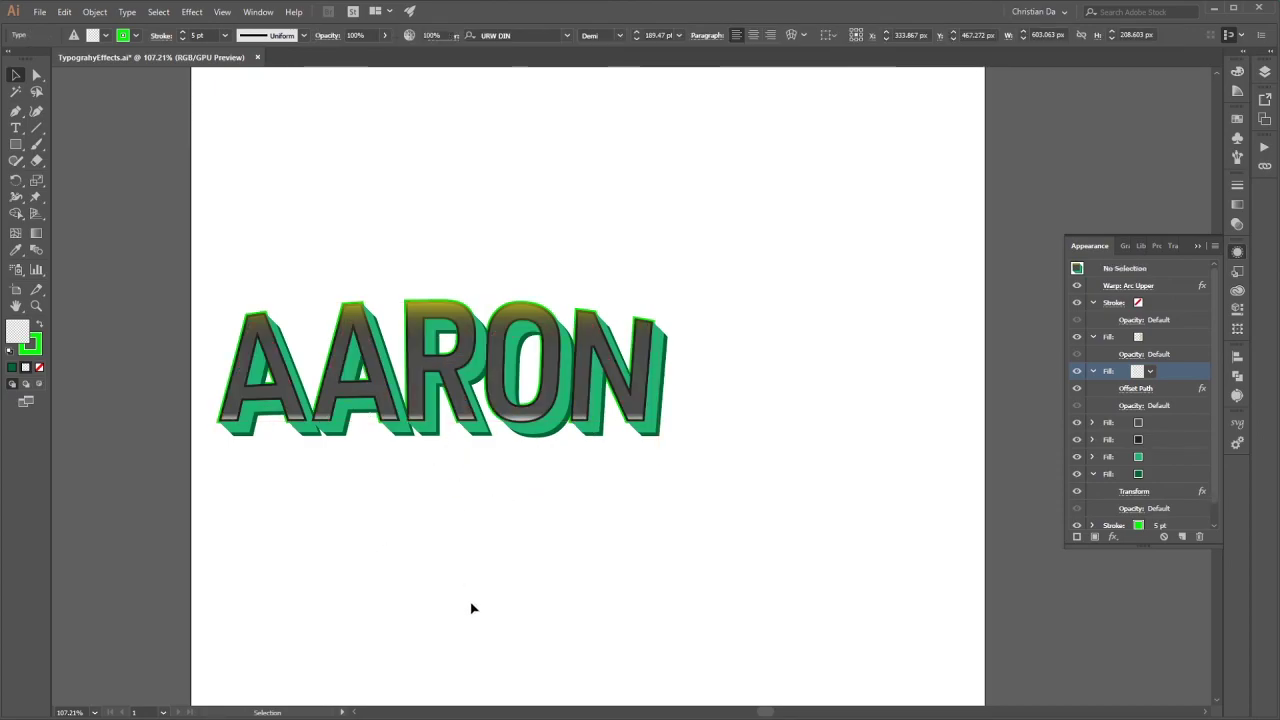
In Layers, hide Layer 2 with AARON and show Layer 3 copy 2
left_click(1196, 246)
left_click(1264, 71)
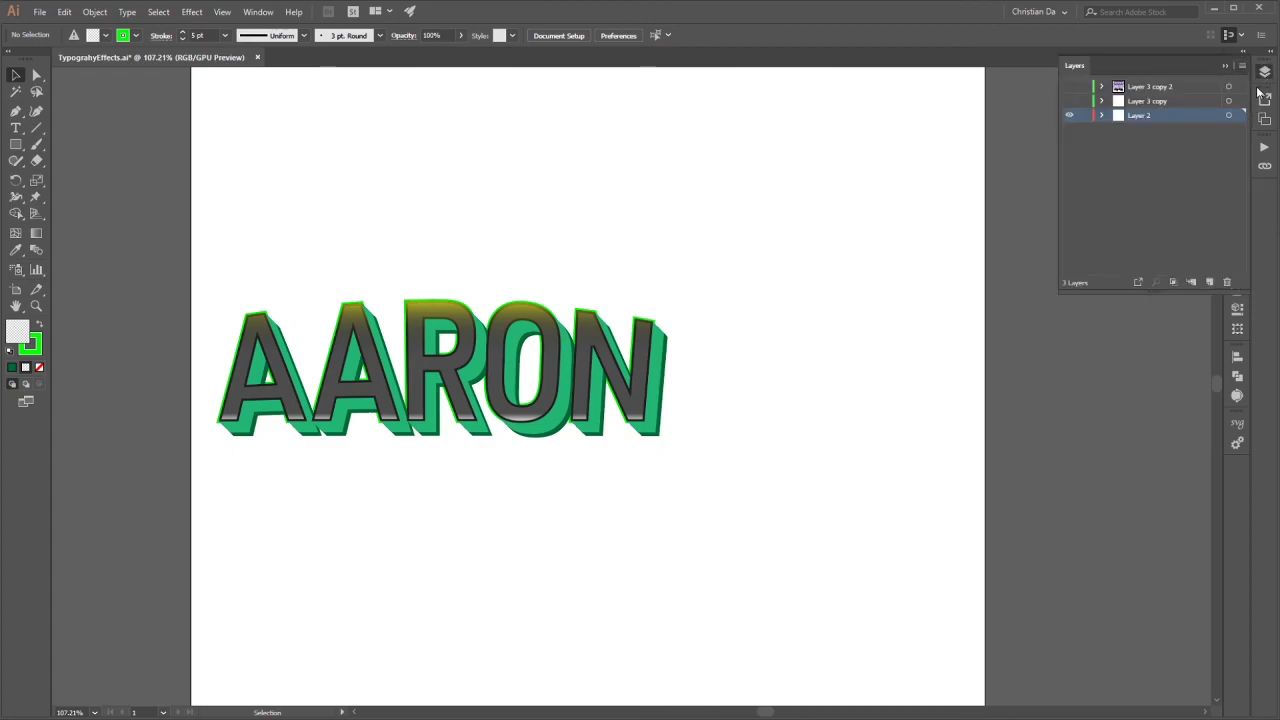
left_click(1069, 115)
left_click(1069, 86)
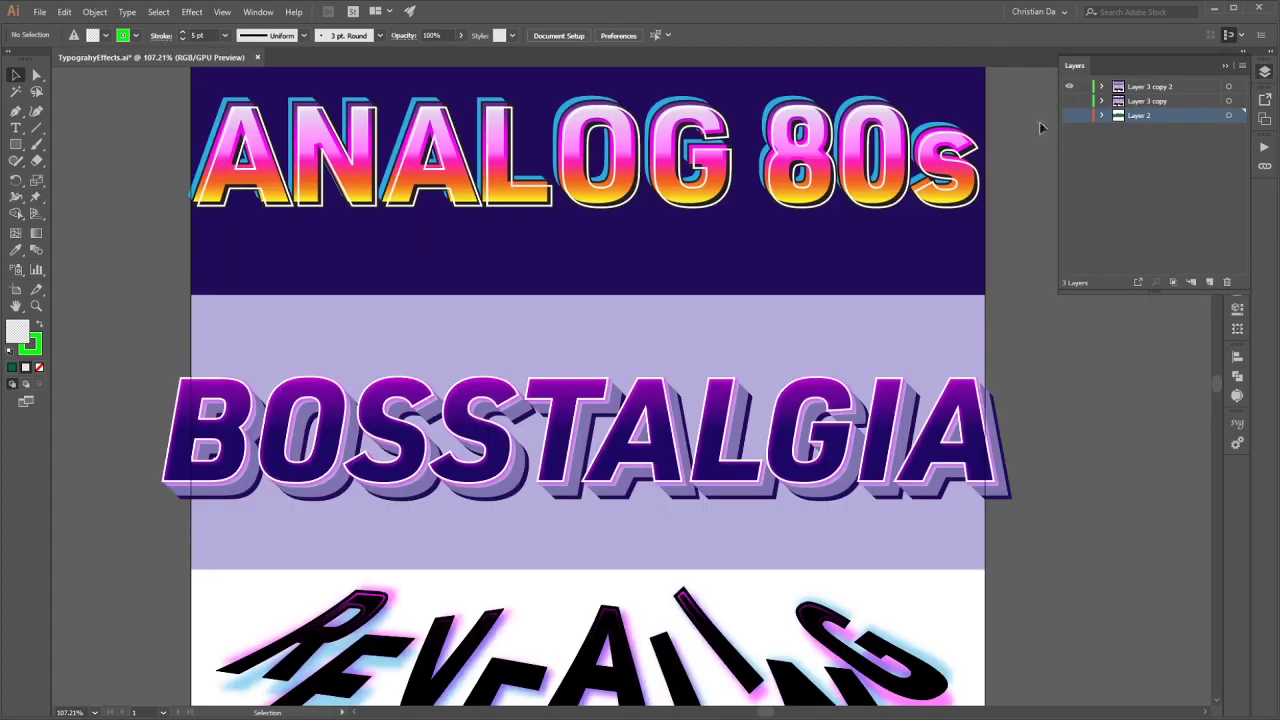
scroll(873, 428, "down", 3)
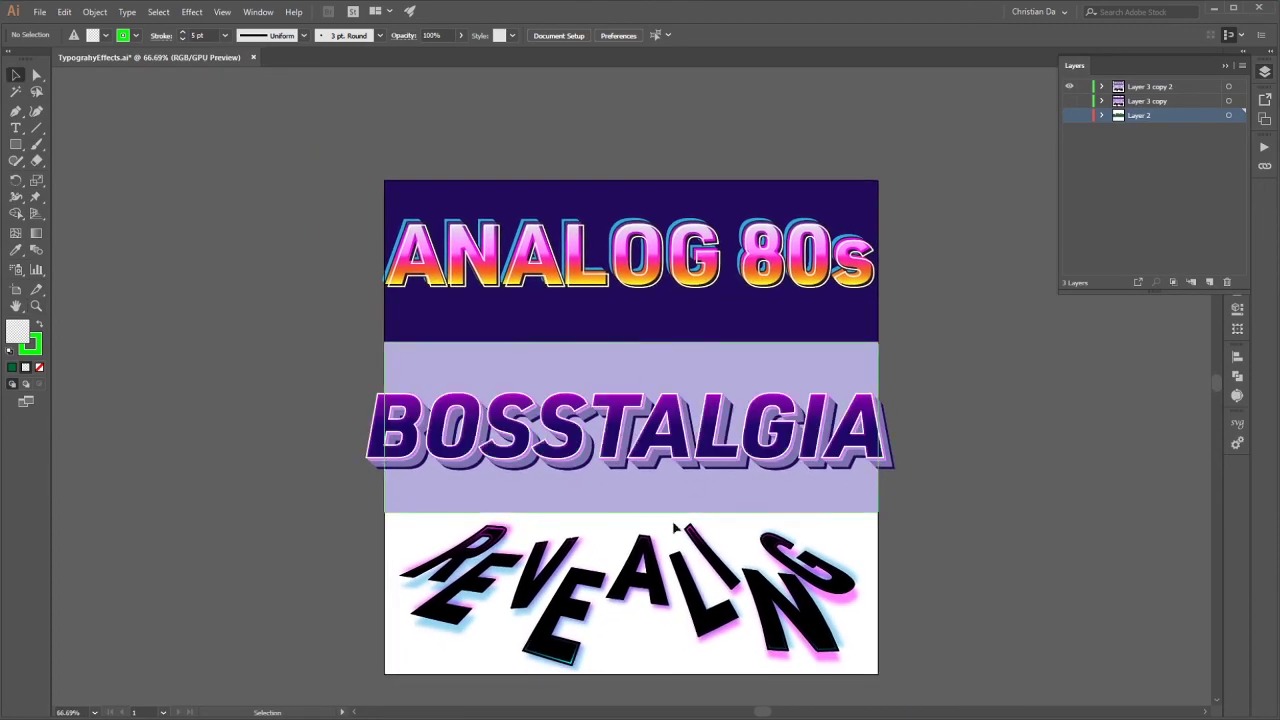
scroll(686, 509, "down", 2)
scroll(508, 343, "up", 1)
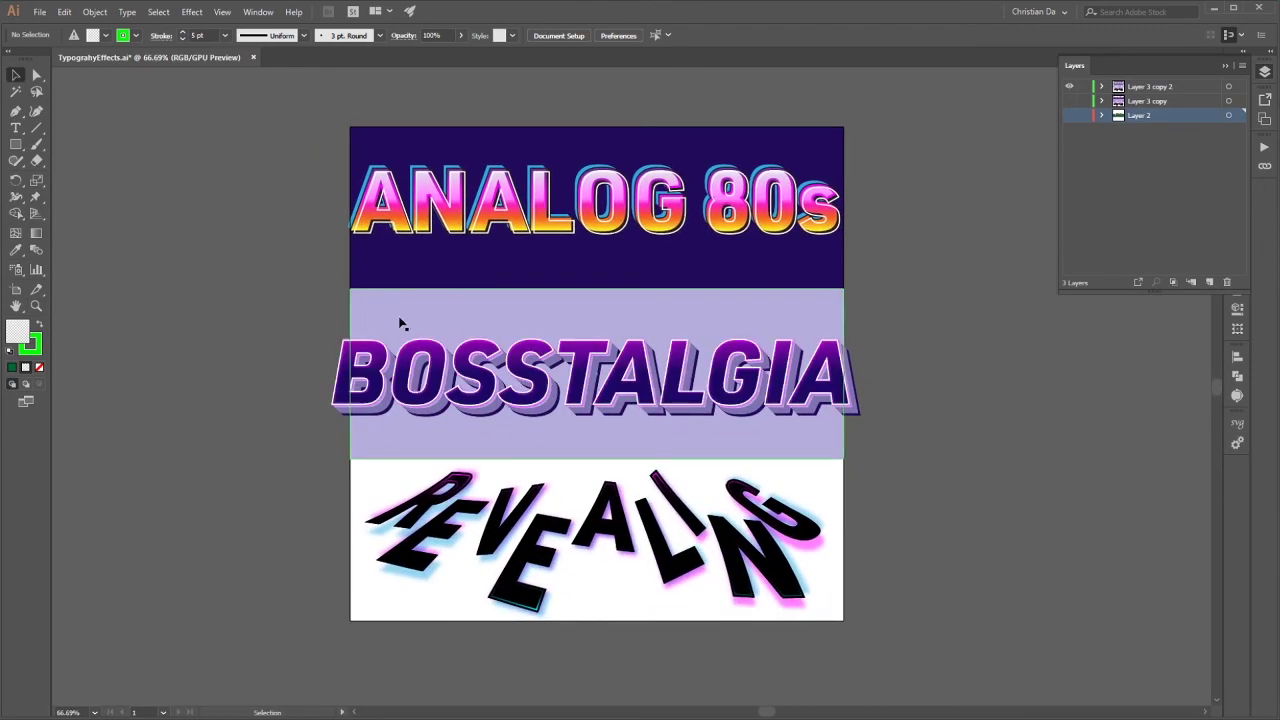